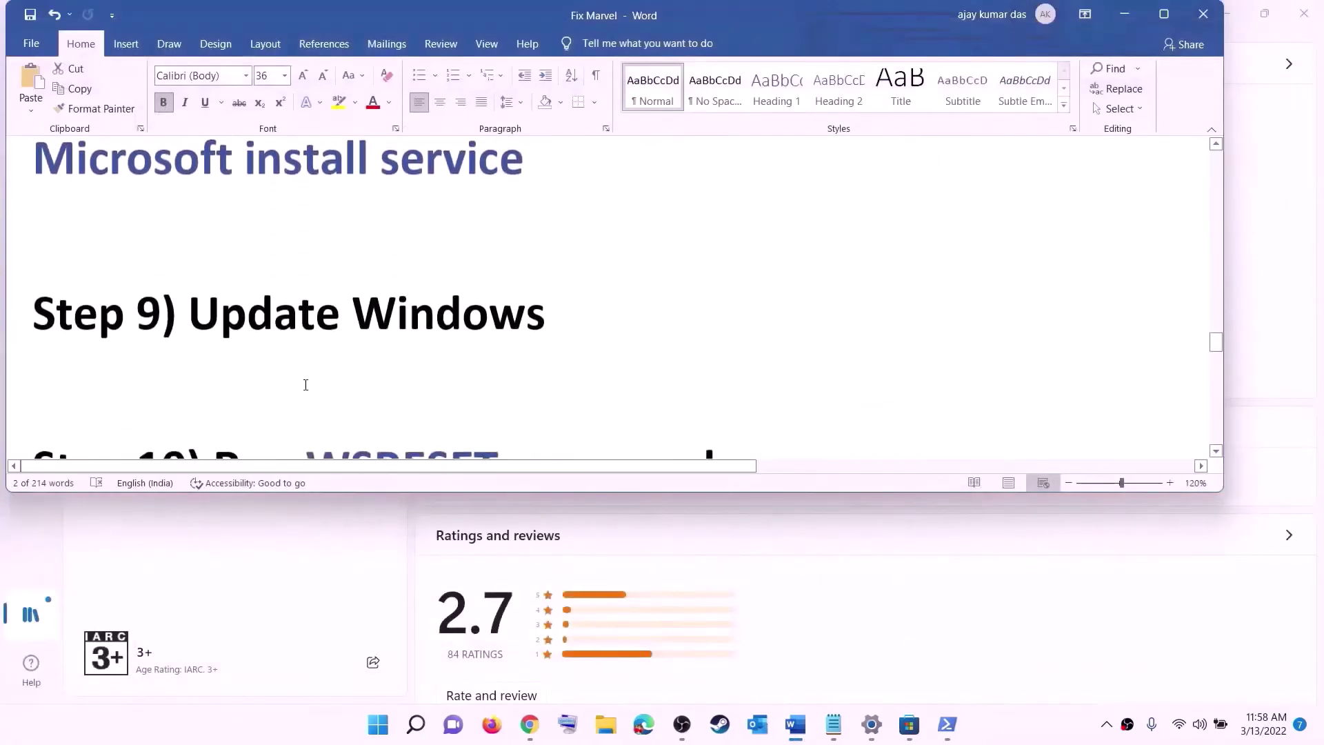
Check the Windows Update page in Settings for the pending 2022-03 cumulative update
{"action": "left_click_drag", "start_coordinate": [190, 312], "coordinate": [650, 308]}
{"action": "left_click", "coordinate": [380, 730]}
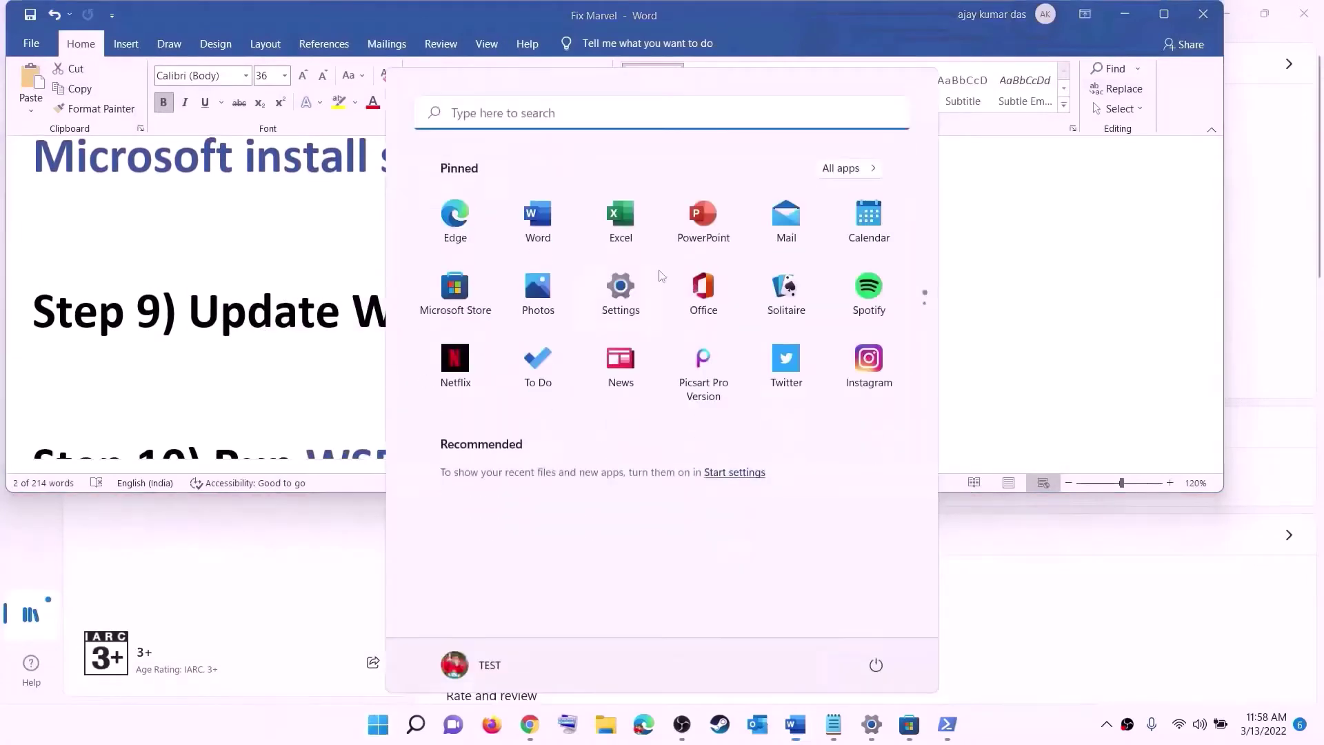
{"action": "left_click", "coordinate": [623, 309]}
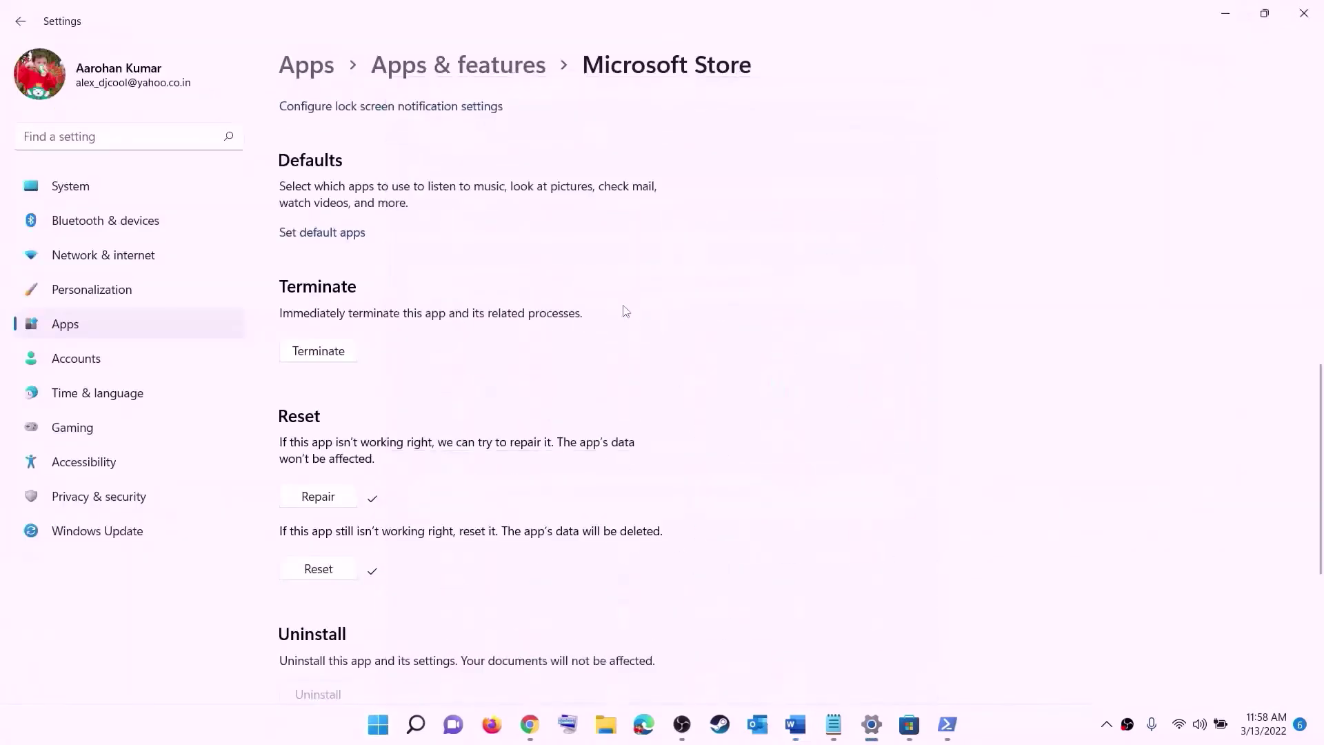
{"action": "left_click", "coordinate": [103, 532]}
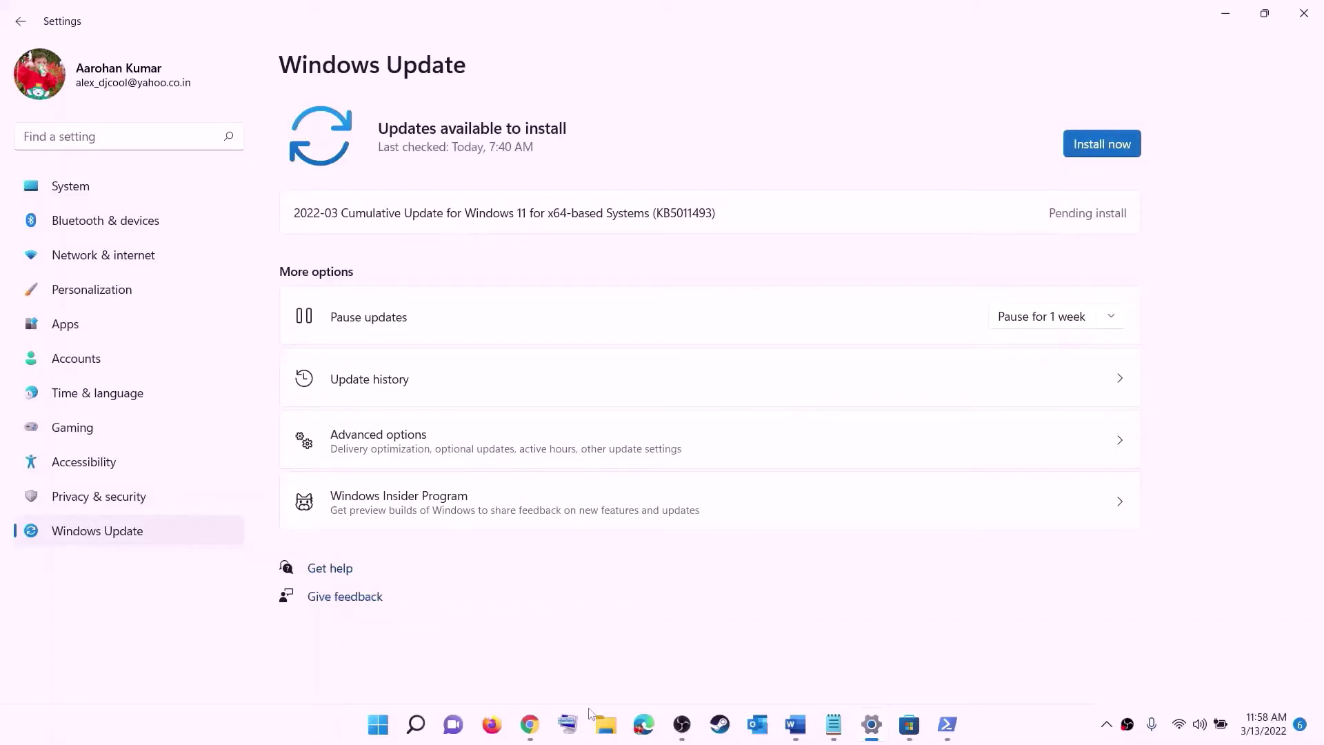
Look at the Start power options, then return to the Fix Marvel notes at Step 10
{"action": "left_click", "coordinate": [378, 723]}
{"action": "left_click", "coordinate": [875, 666]}
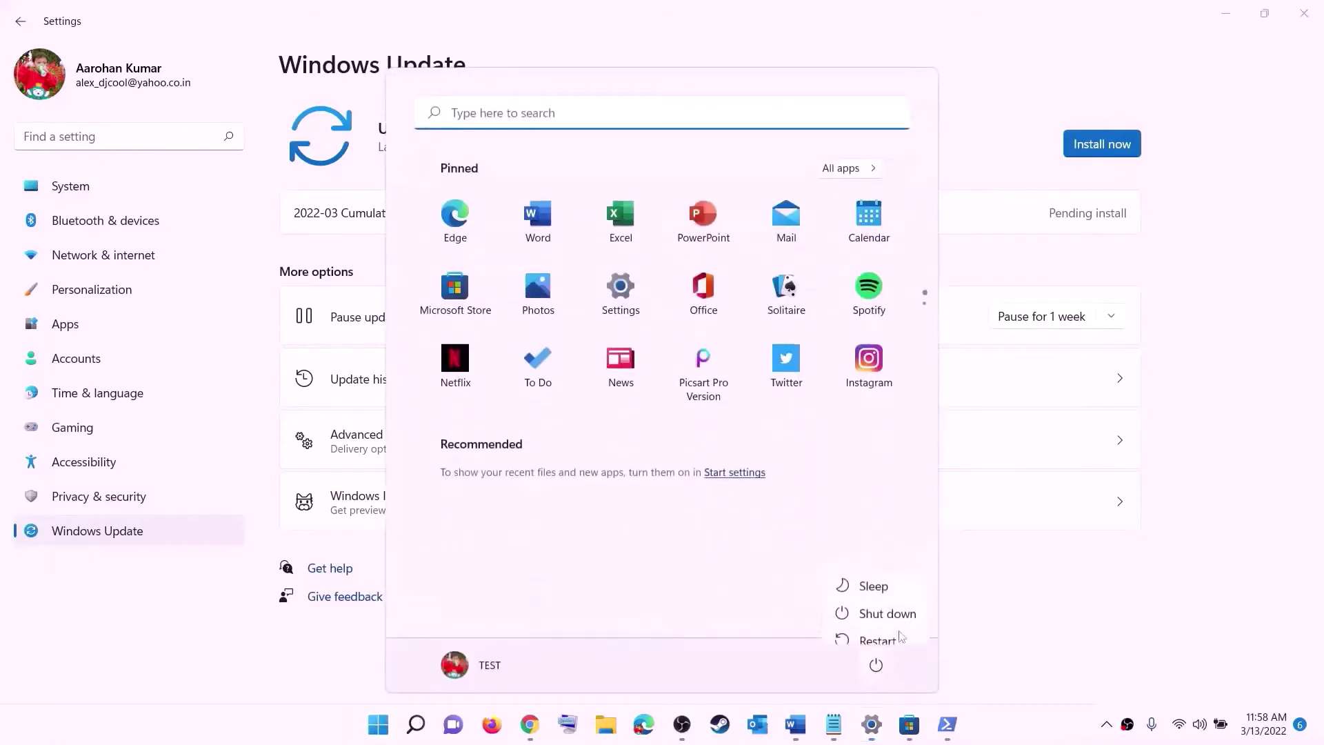
{"action": "key", "text": "Escape"}
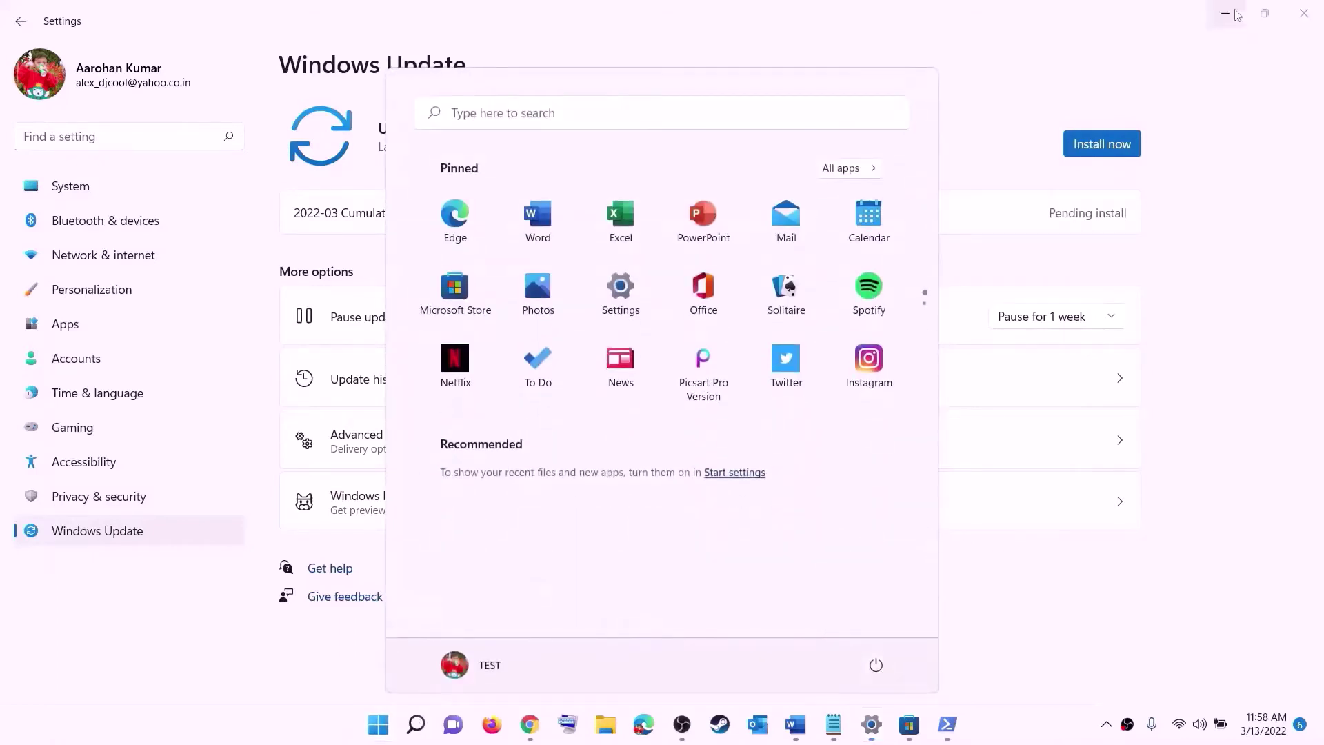
{"action": "key", "text": "Escape"}
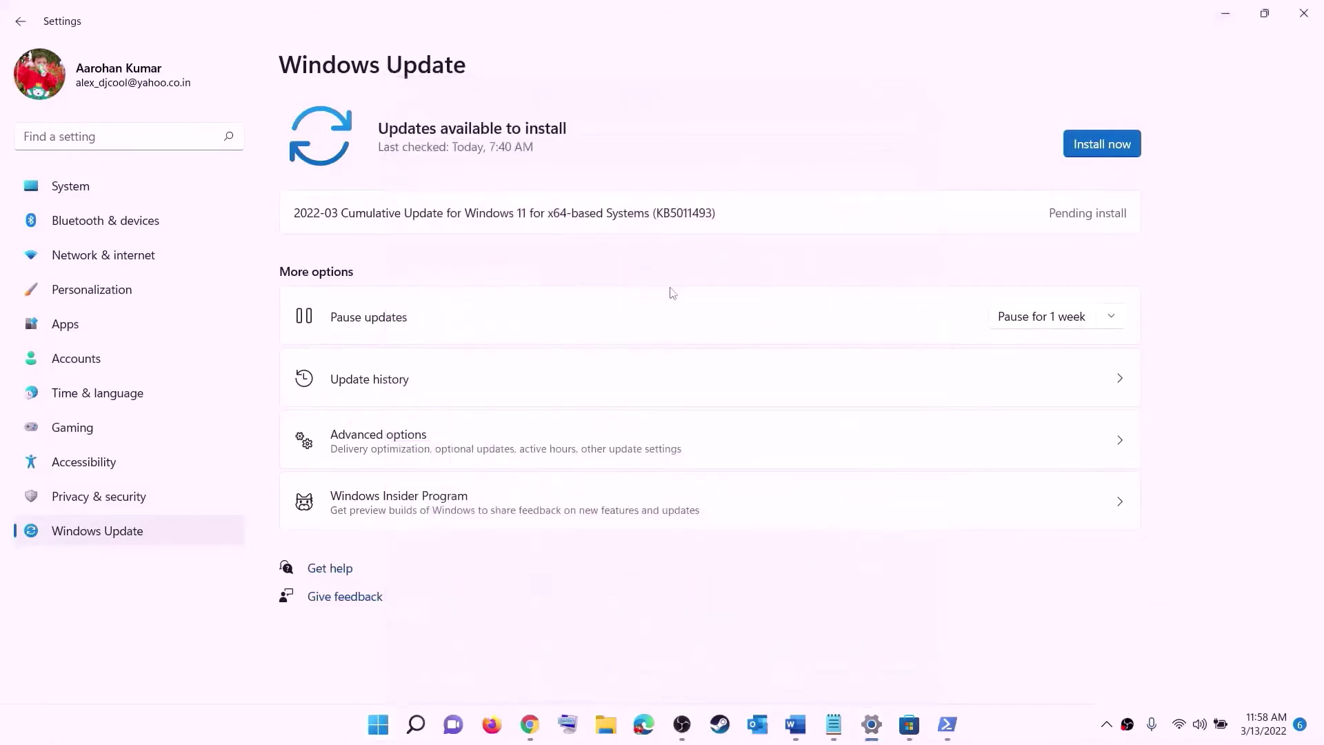
{"action": "left_click", "coordinate": [795, 724]}
{"action": "scroll", "coordinate": [393, 378], "scroll_direction": "down", "scroll_amount": 3}
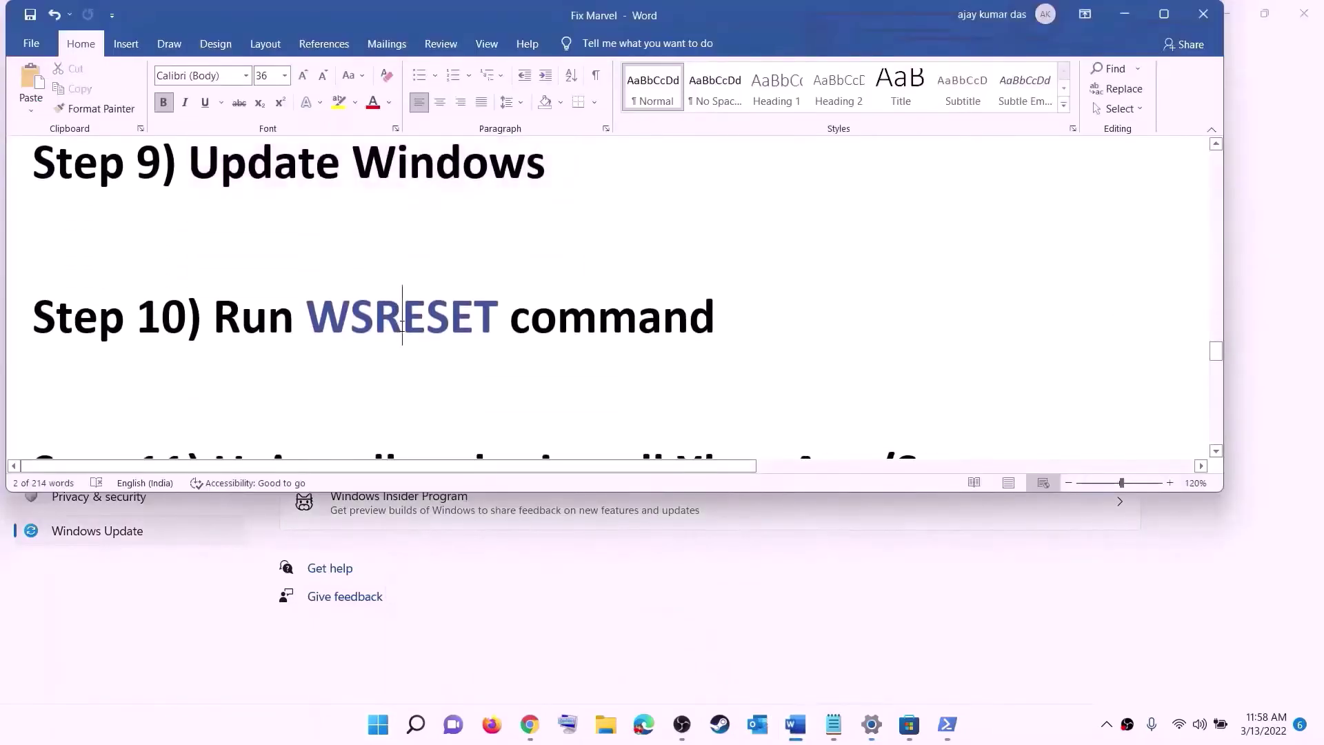
Run WSRESET from Start search to reset the Microsoft Store, then return to the notes
{"action": "double_click", "coordinate": [400, 325]}
{"action": "key", "text": "ctrl+c"}
{"action": "left_click", "coordinate": [373, 740]}
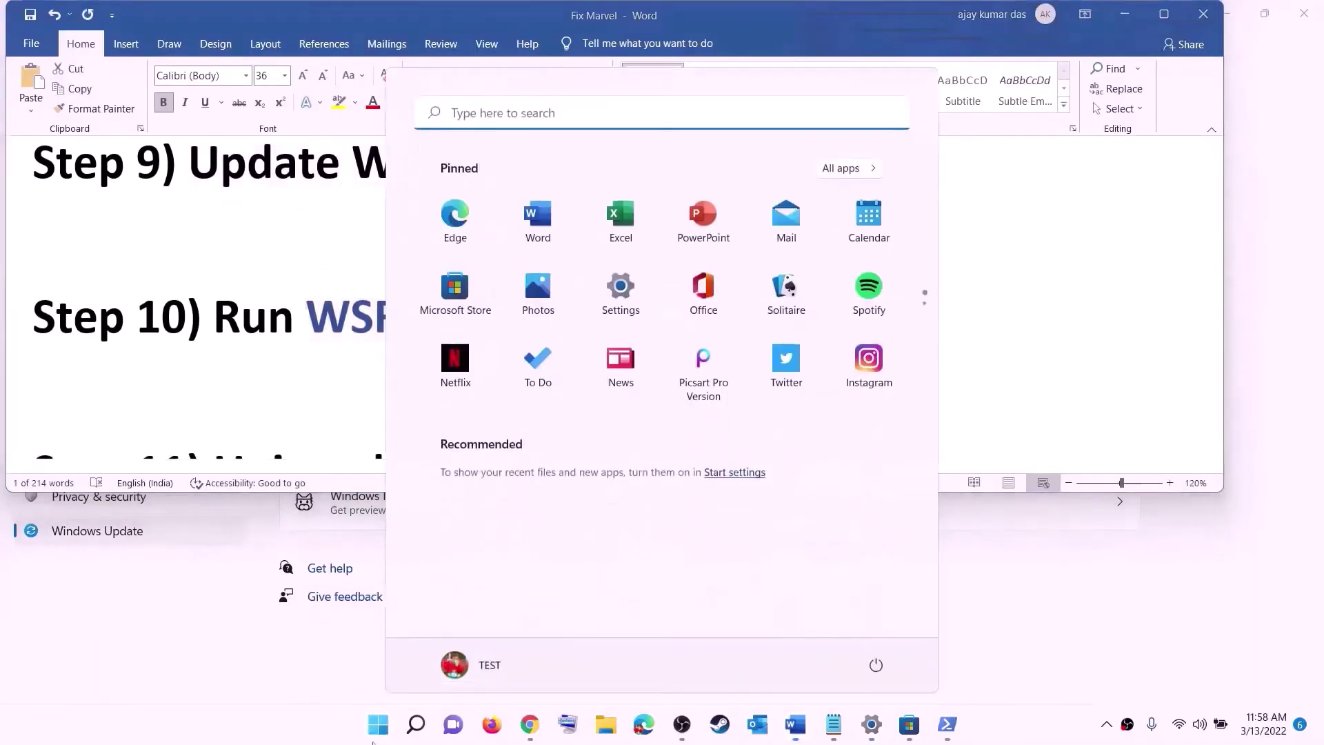
{"action": "key", "text": "ctrl+v"}
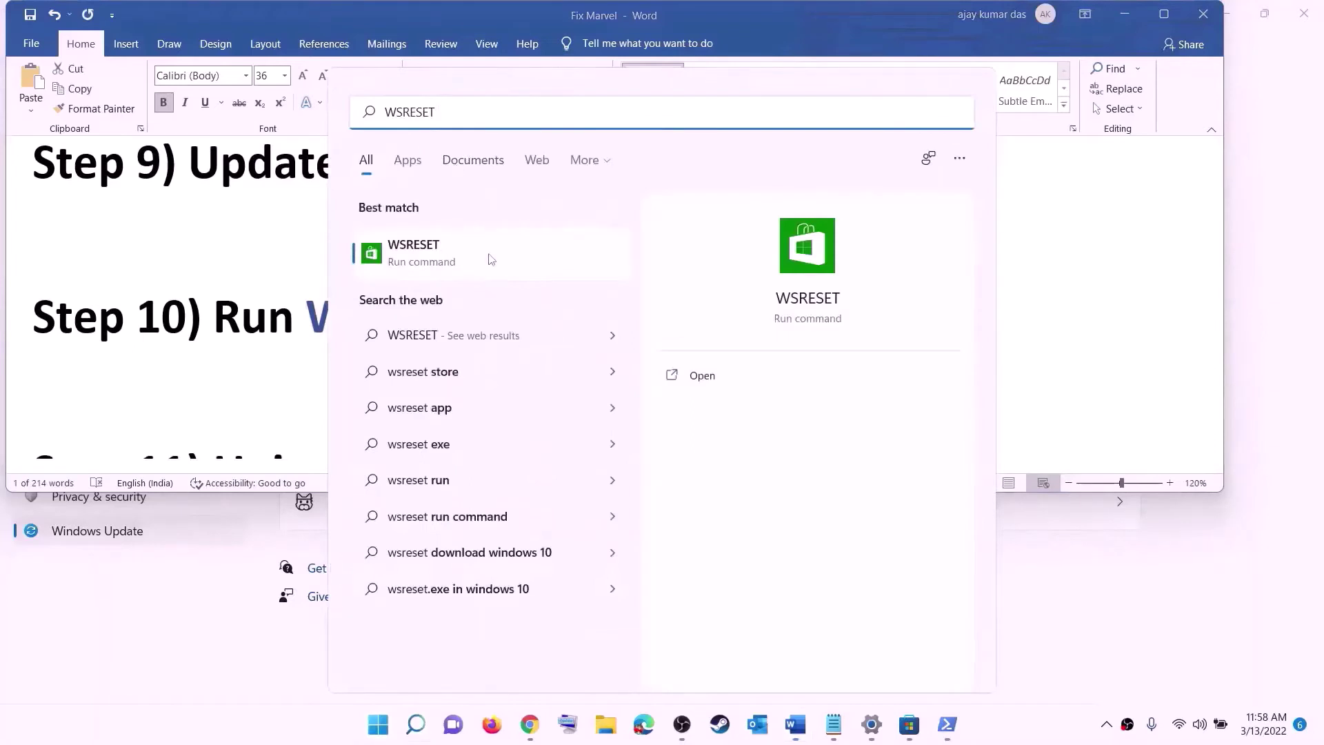
{"action": "left_click", "coordinate": [436, 263]}
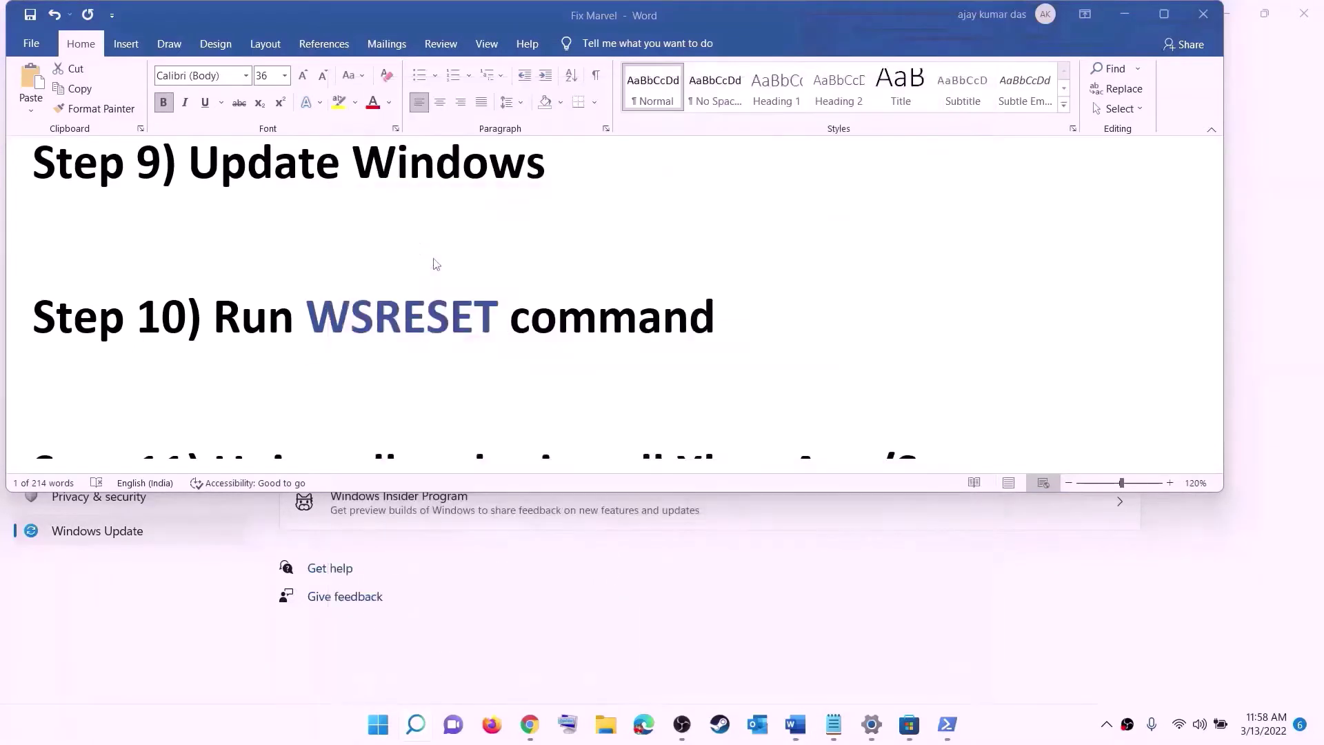
{"action": "left_click_drag", "start_coordinate": [576, 163], "coordinate": [768, 237]}
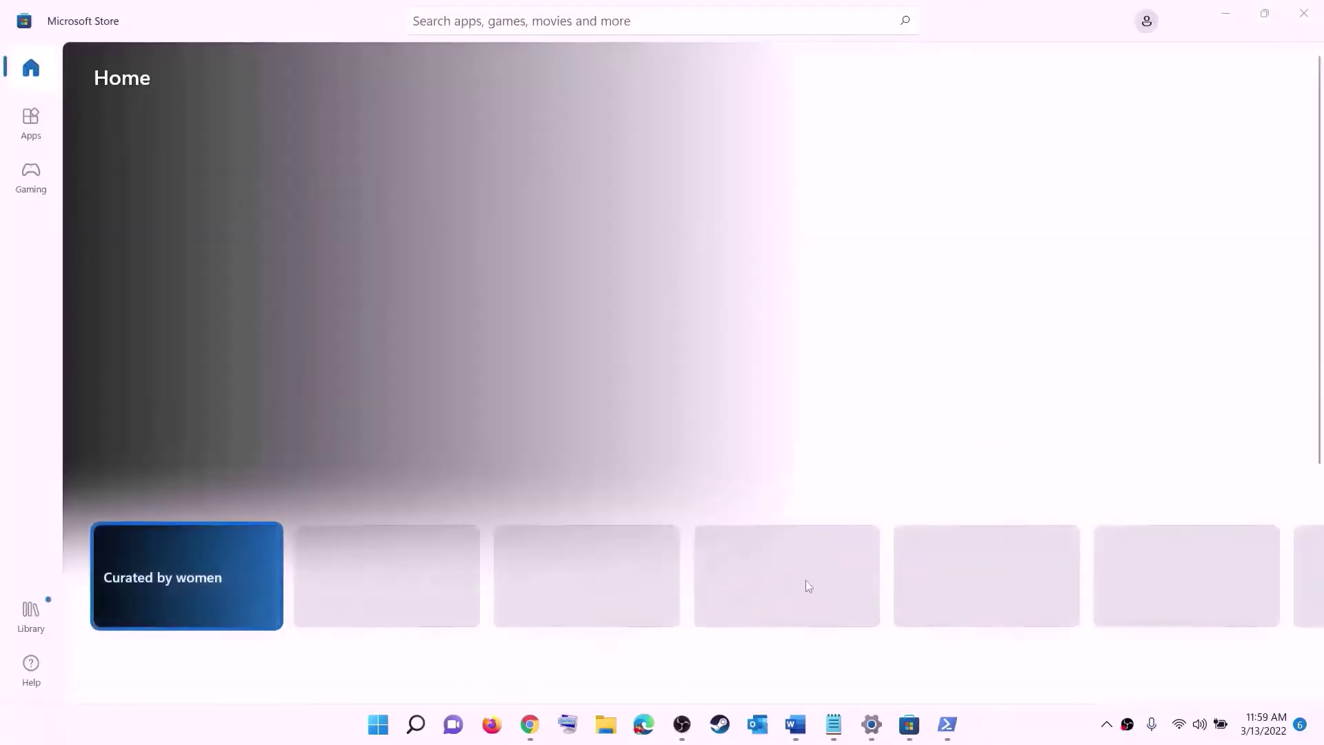
{"action": "left_click", "coordinate": [796, 724]}
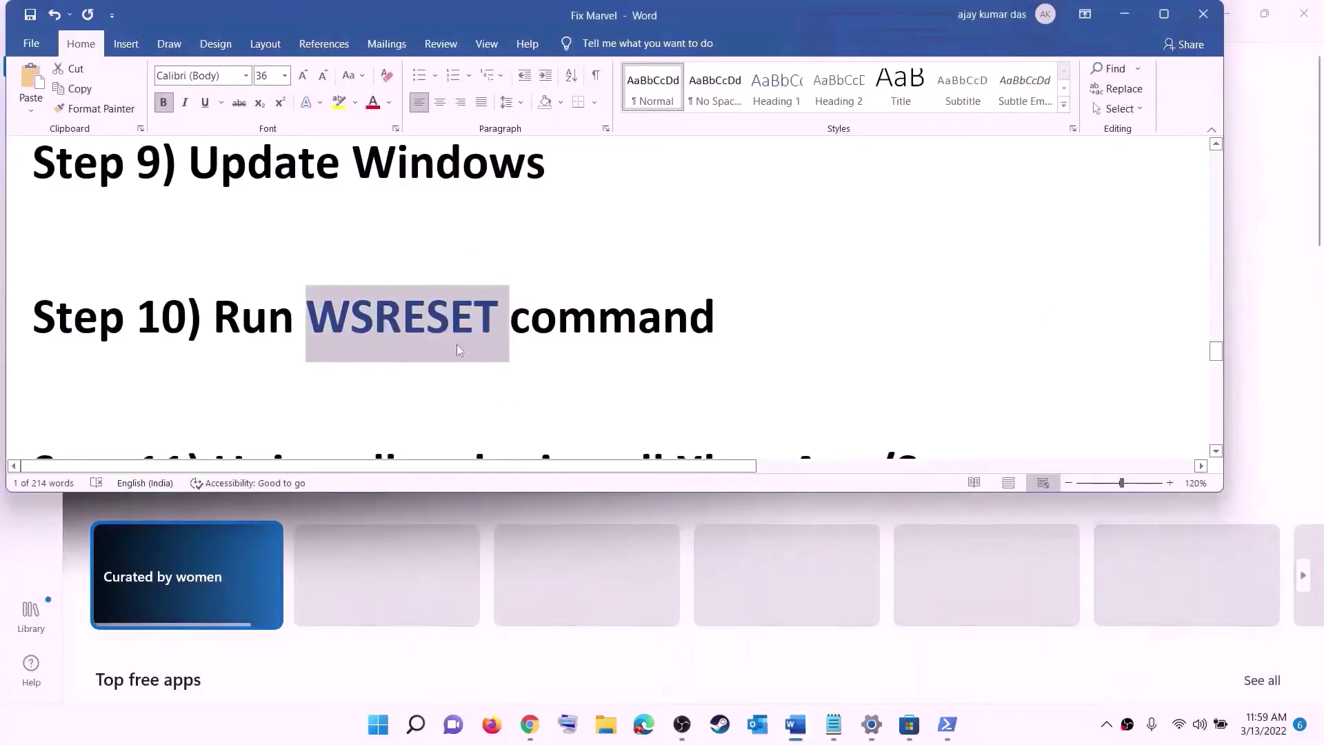
Search Start for 'xbox', then copy the Get-AppxPackage WindowsStore removal command from the notes
{"action": "scroll", "coordinate": [456, 345], "scroll_direction": "down", "scroll_amount": 3}
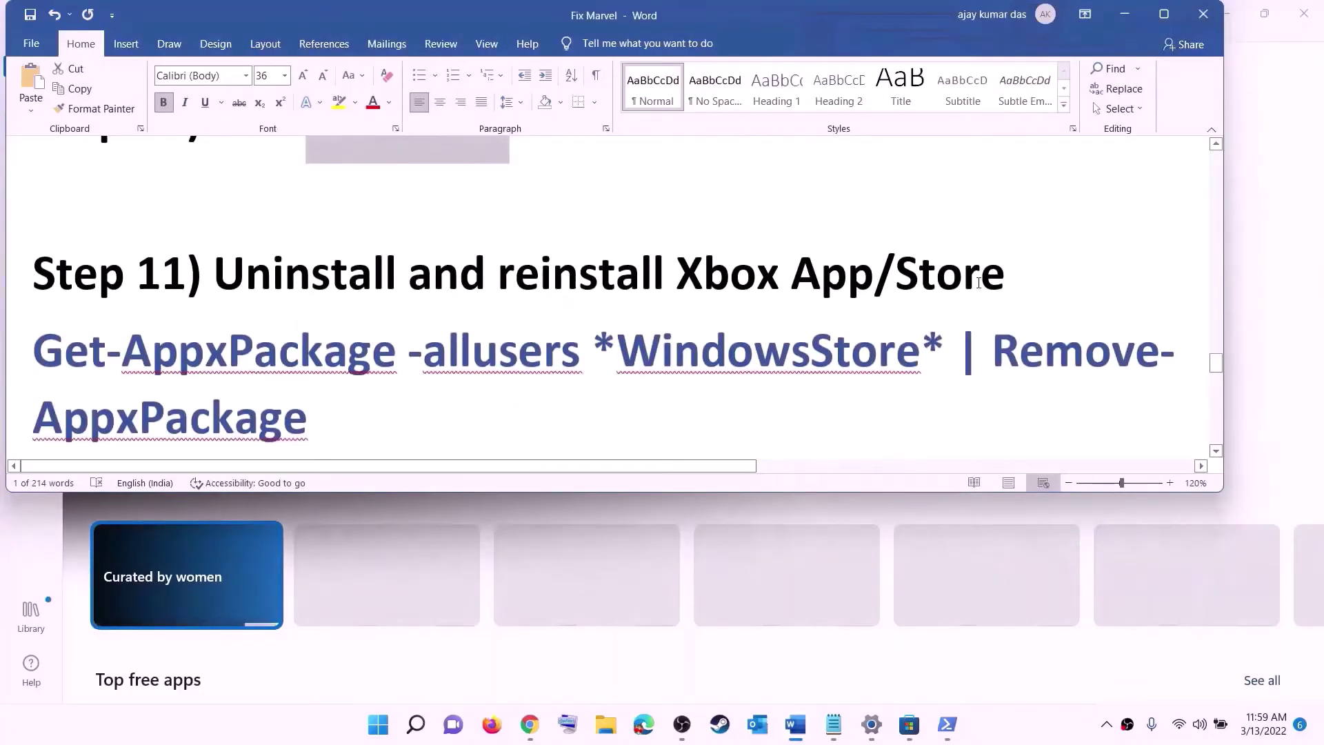
{"action": "scroll", "coordinate": [472, 338], "scroll_direction": "down", "scroll_amount": 1}
{"action": "left_click", "coordinate": [381, 729]}
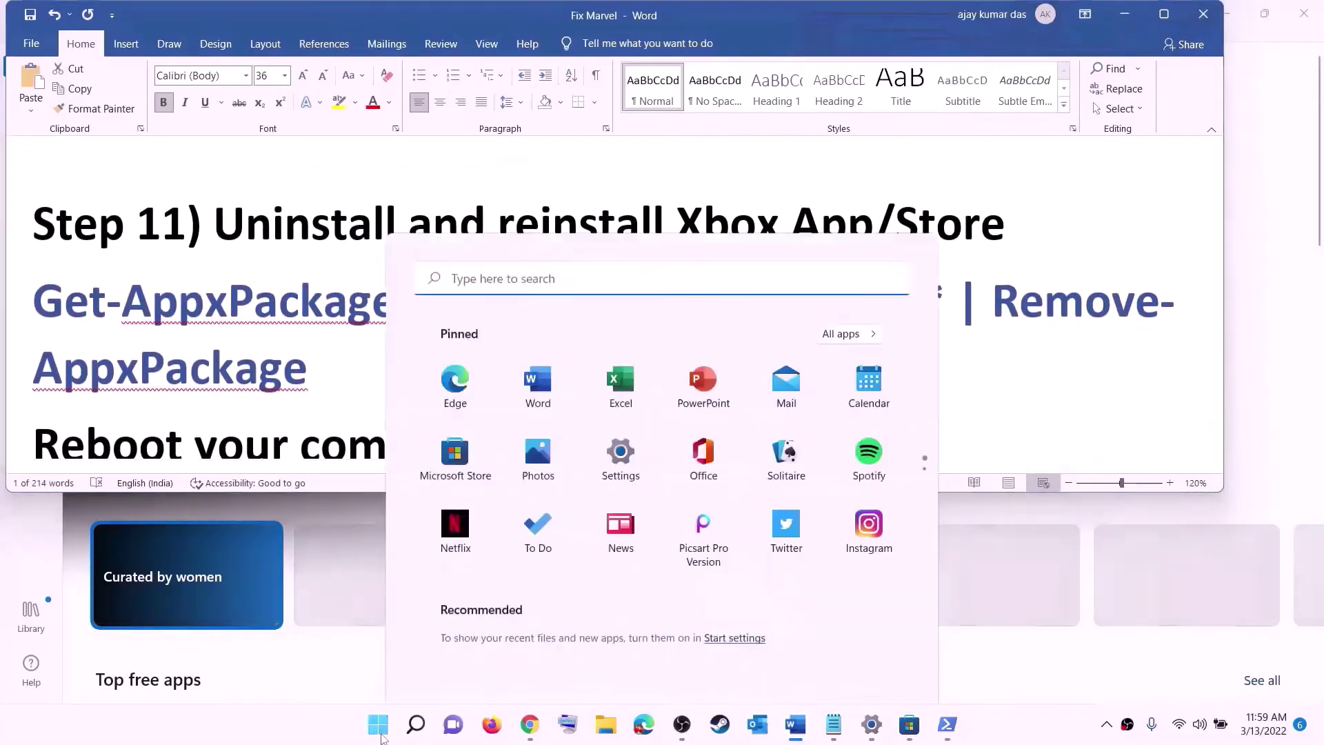
{"action": "type", "text": "xbo"}
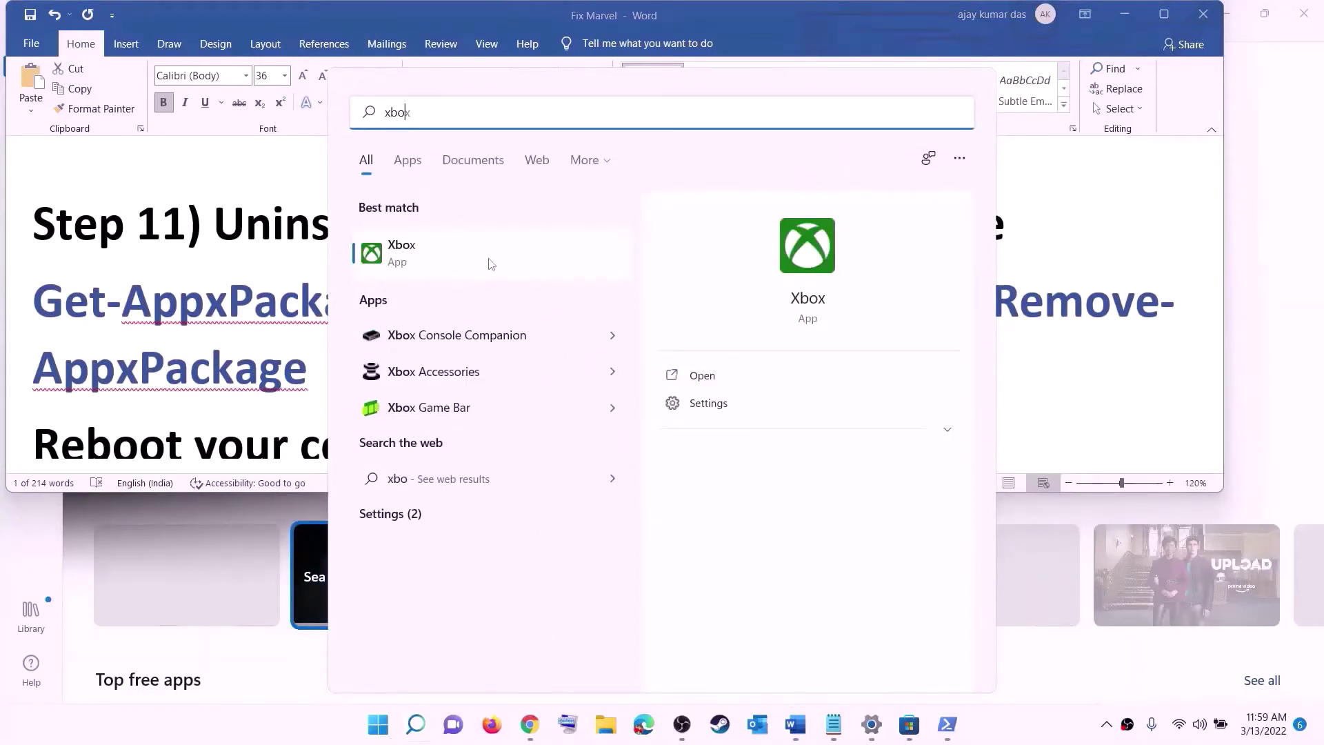
{"action": "type", "text": "x"}
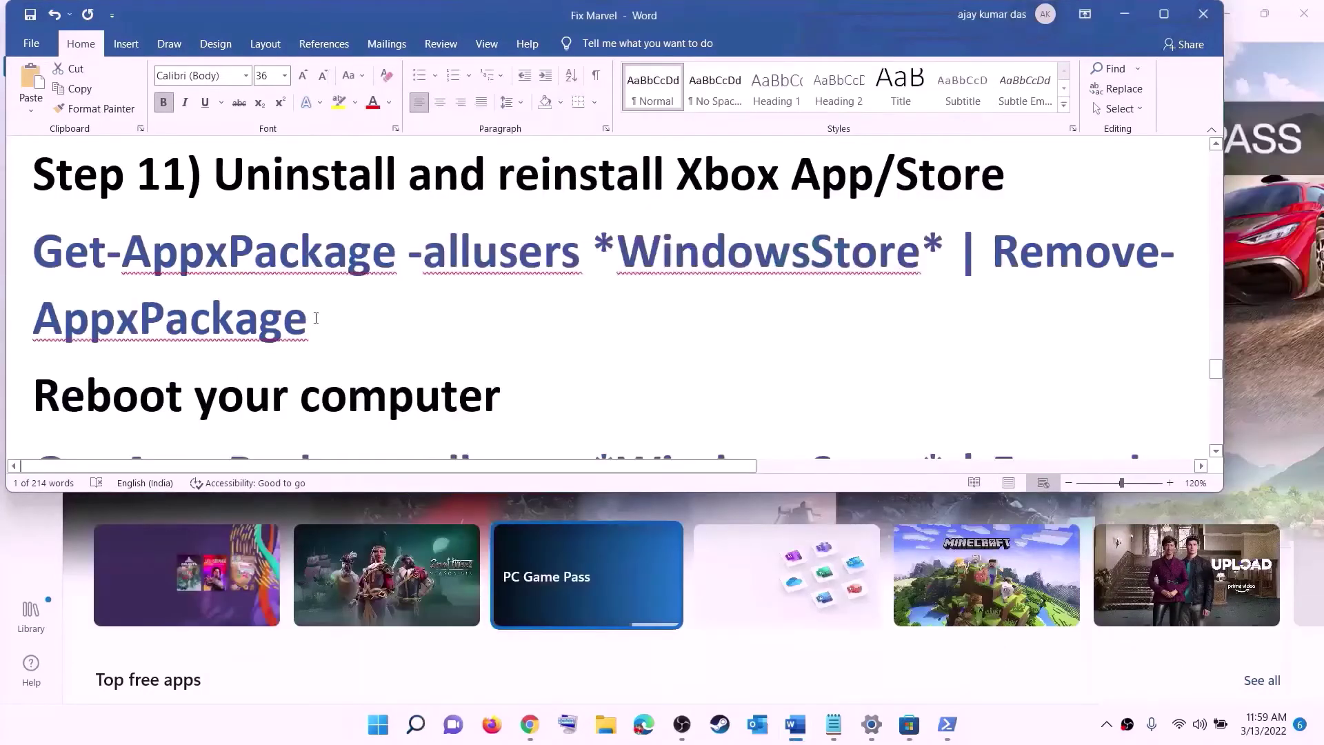
{"action": "triple_click", "coordinate": [316, 318]}
{"action": "right_click", "coordinate": [121, 284]}
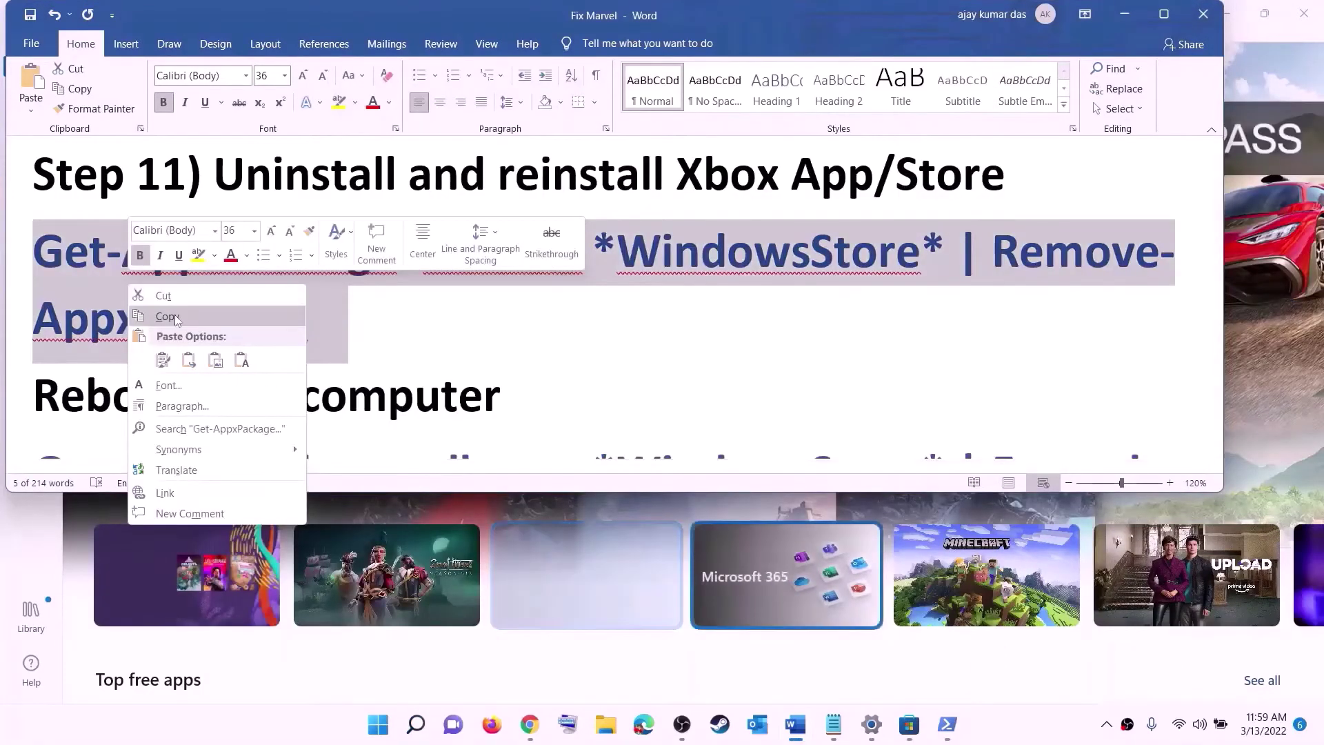
{"action": "left_click", "coordinate": [175, 314]}
Run the removal command in an administrator PowerShell, then select 'Reboot' in the notes
{"action": "left_click", "coordinate": [387, 736]}
{"action": "type", "text": "pow"}
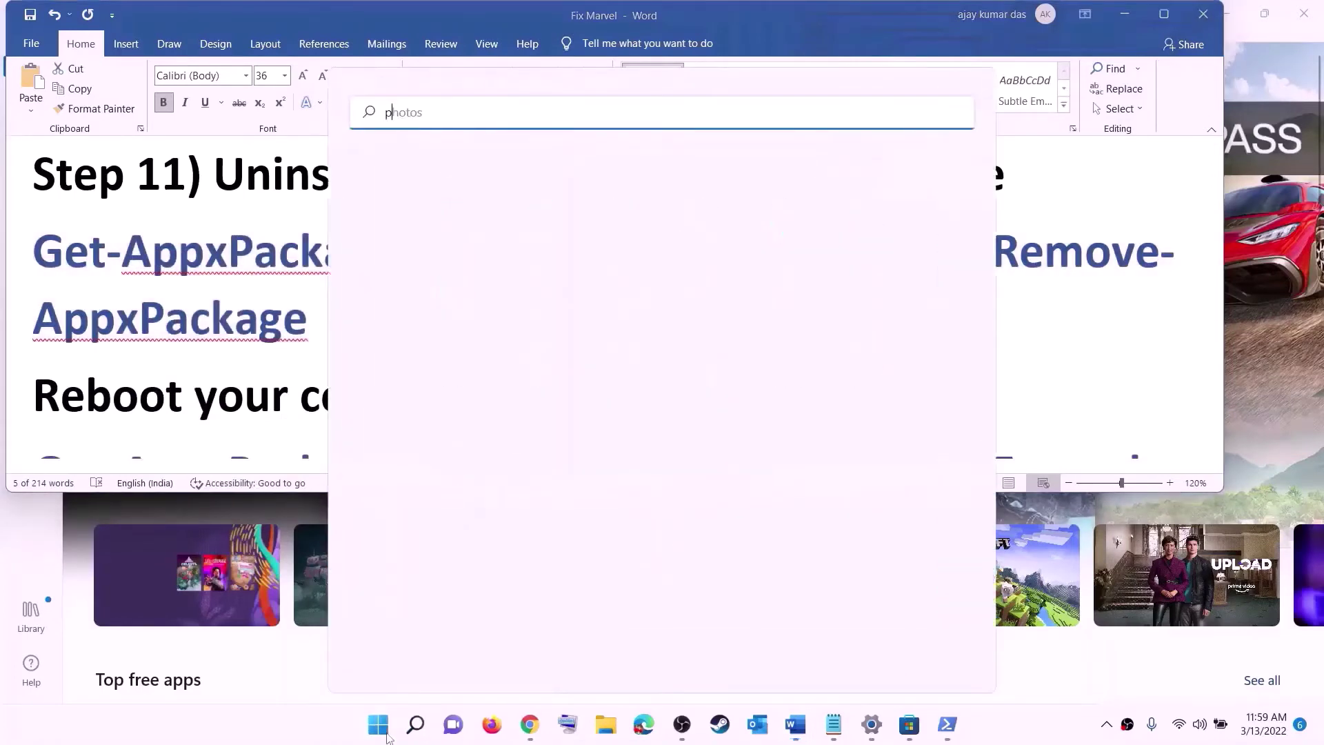
{"action": "type", "text": "e"}
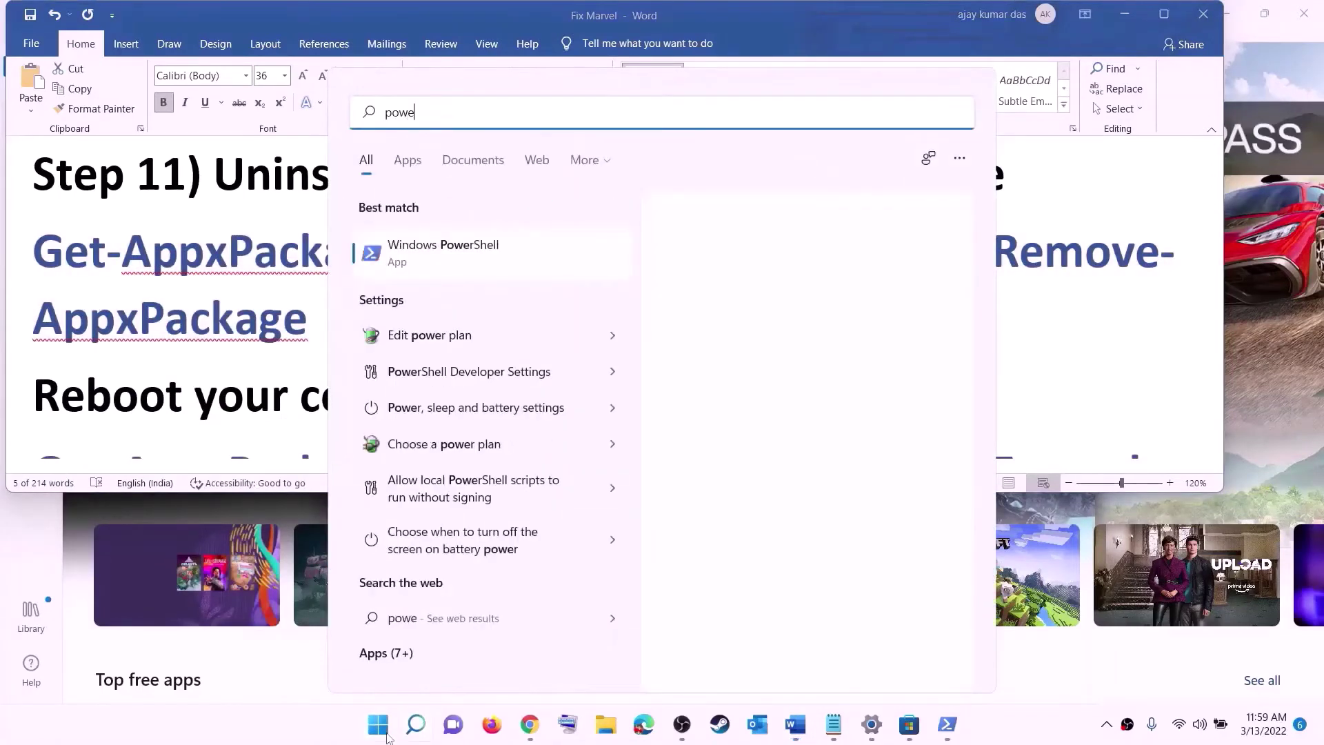
{"action": "type", "text": "rshel"}
{"action": "right_click", "coordinate": [475, 257]}
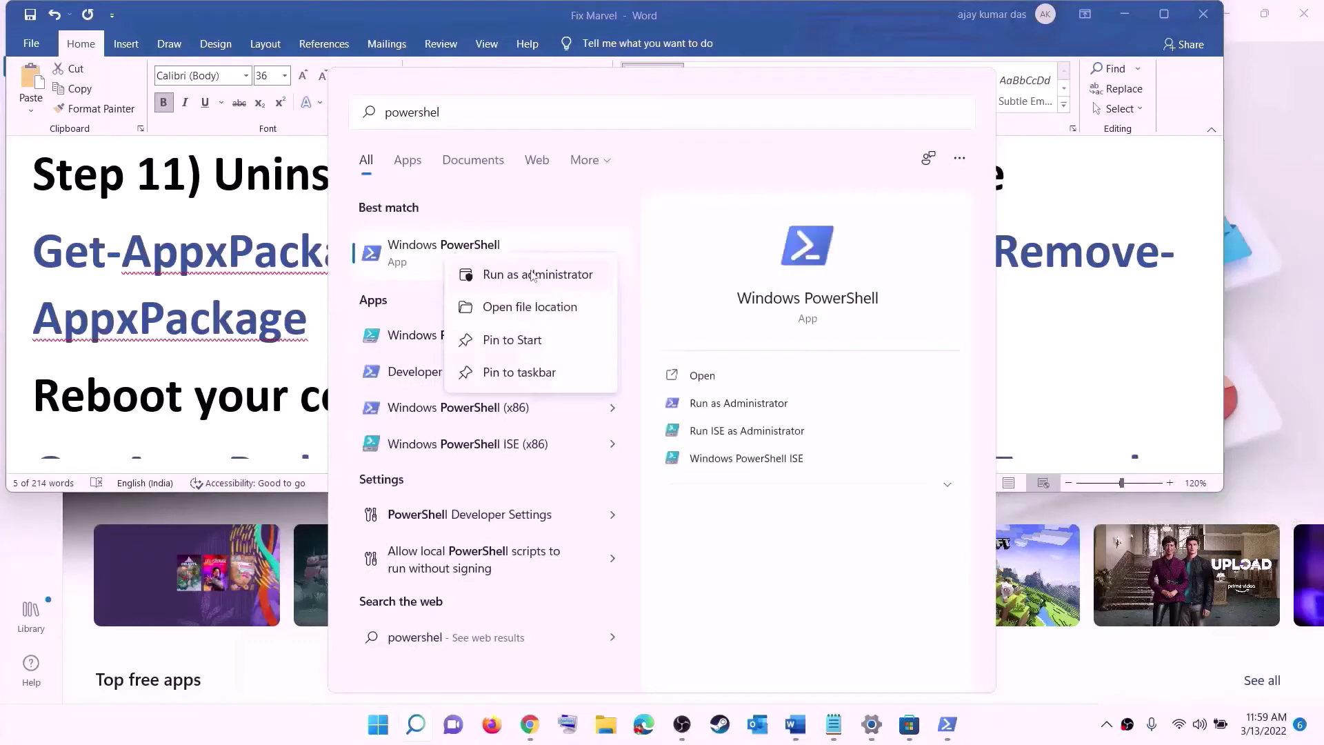
{"action": "key", "text": "Escape"}
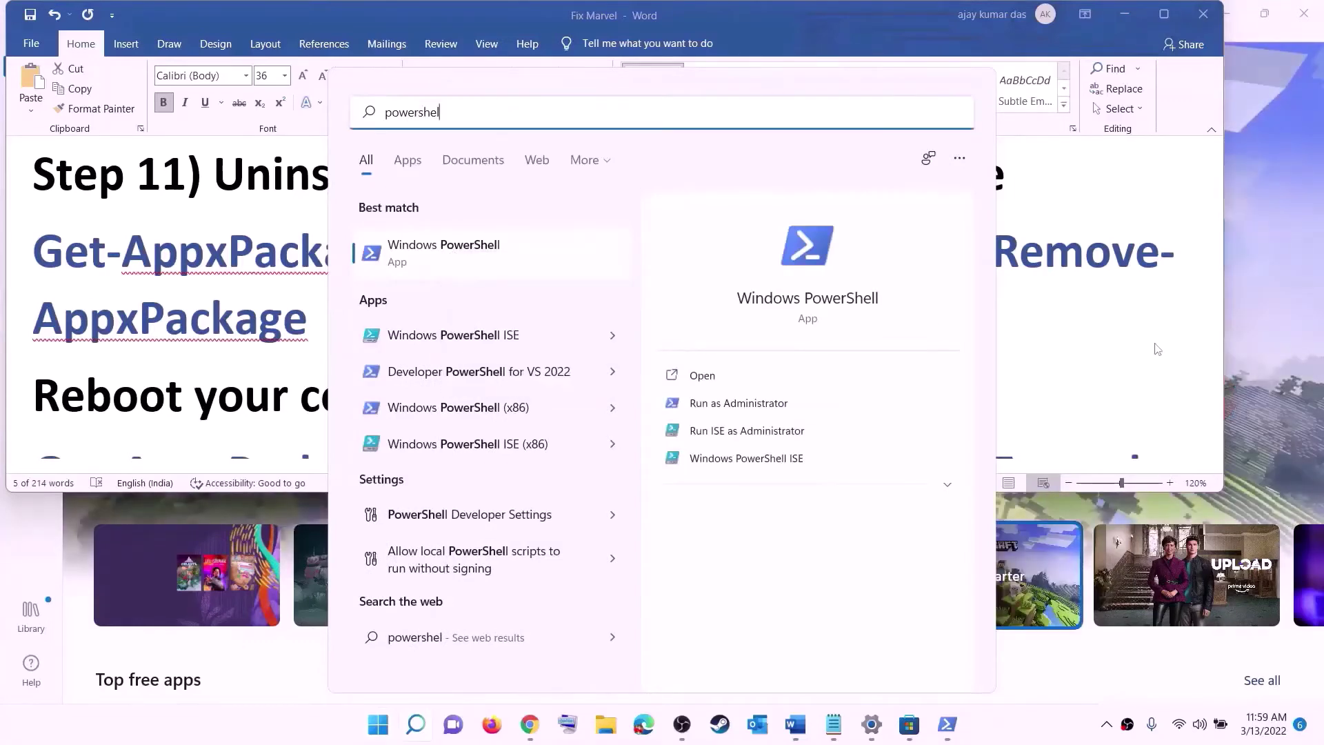
{"action": "key", "text": "ctrl+shift+Return"}
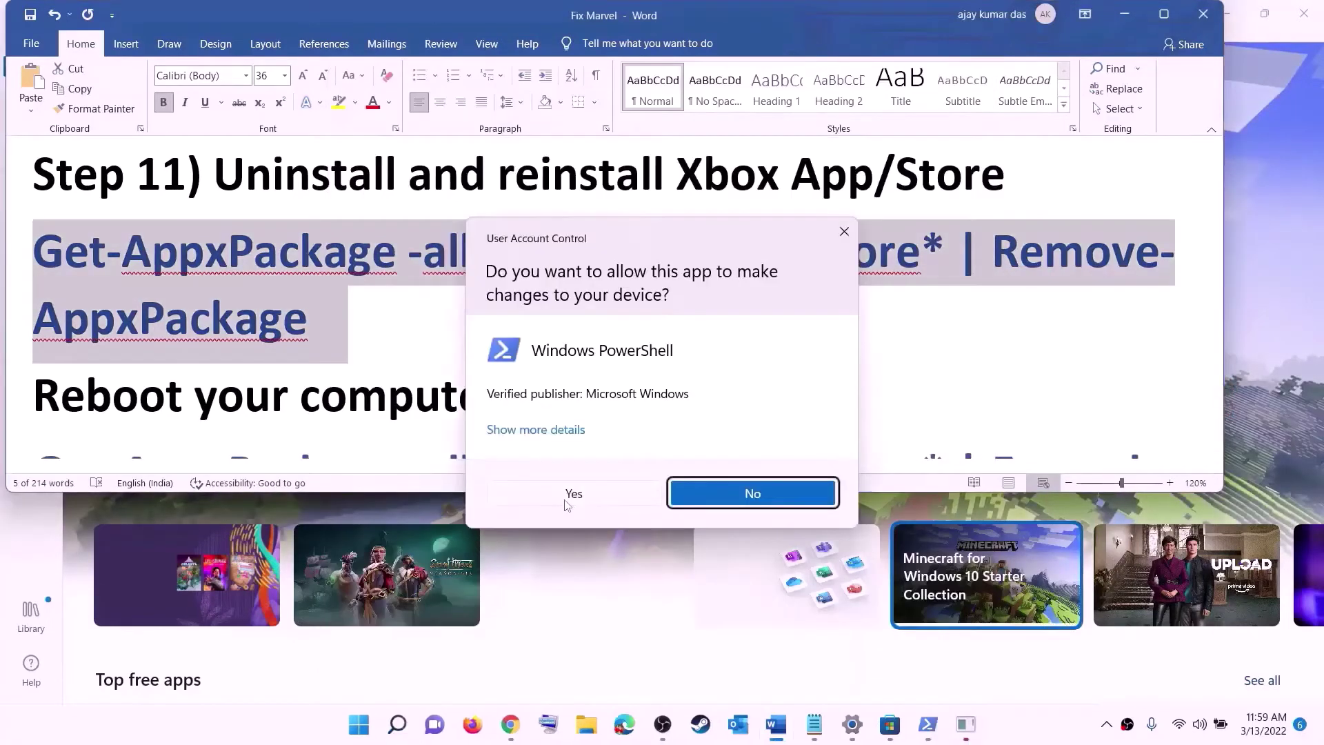
{"action": "left_click", "coordinate": [566, 503]}
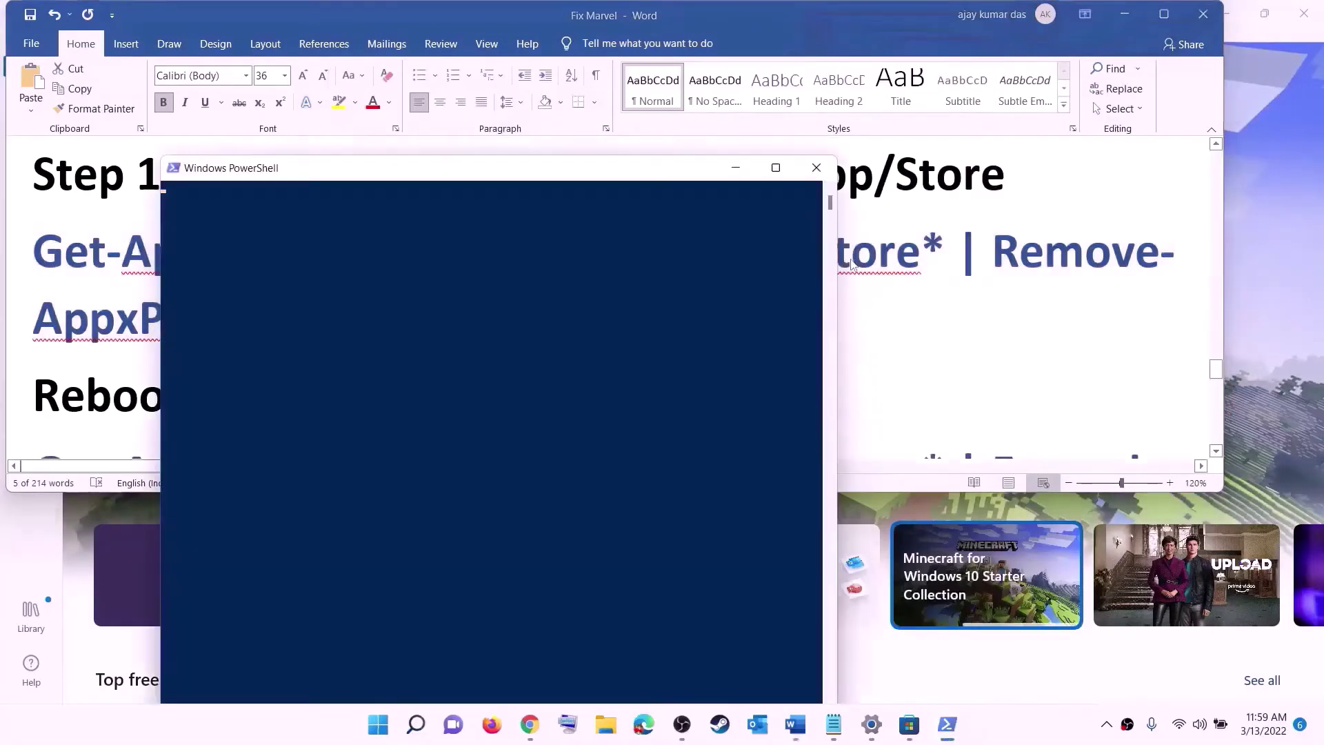
{"action": "right_click", "coordinate": [413, 256]}
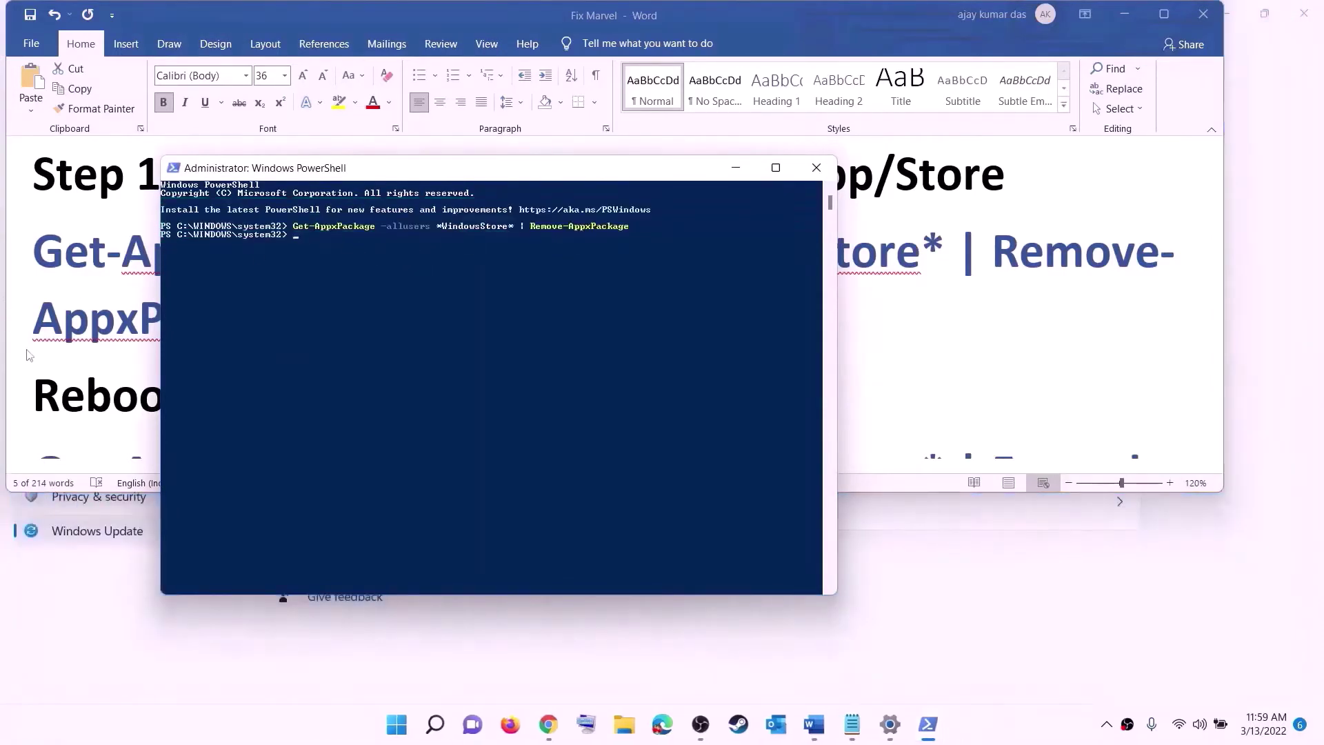
{"action": "left_click", "coordinate": [76, 344]}
{"action": "double_click", "coordinate": [90, 384]}
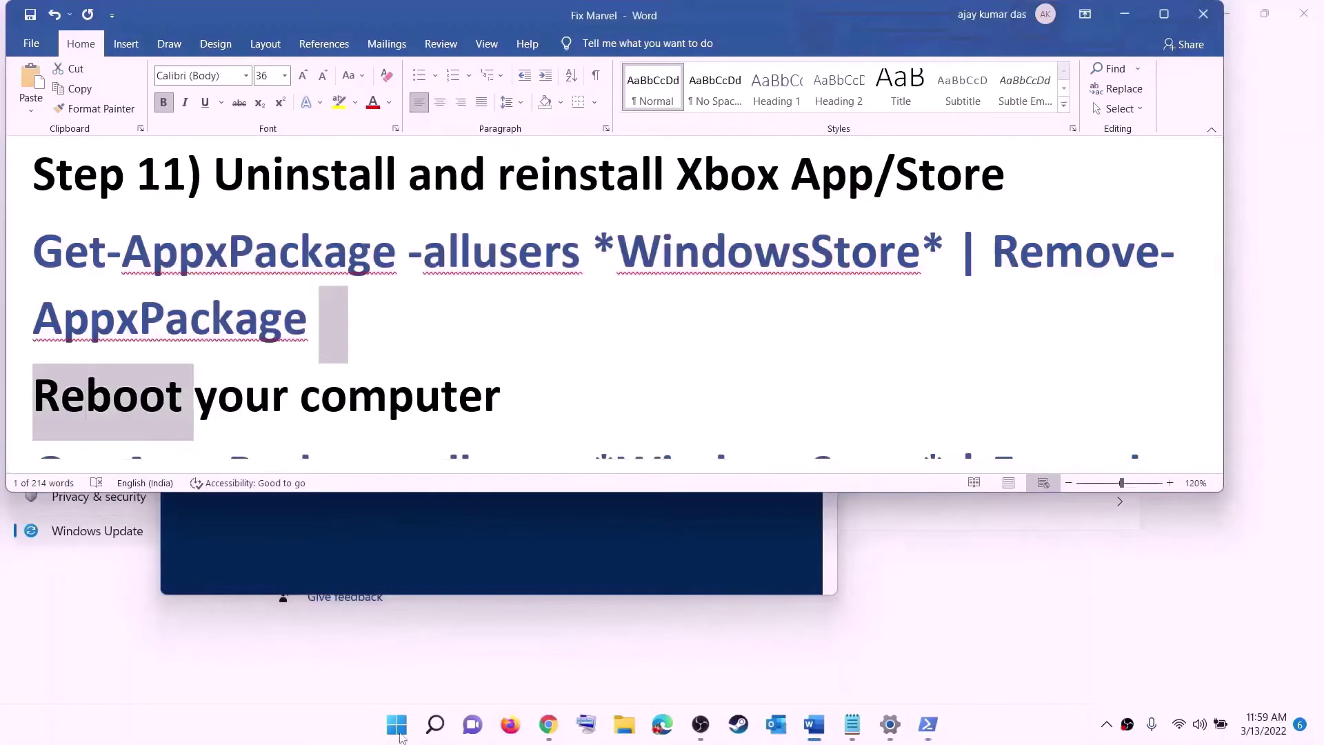
Check the restart options, then copy the Add-AppxPackage re-registration command from the notes
{"action": "left_click", "coordinate": [397, 723]}
{"action": "left_click", "coordinate": [876, 665]}
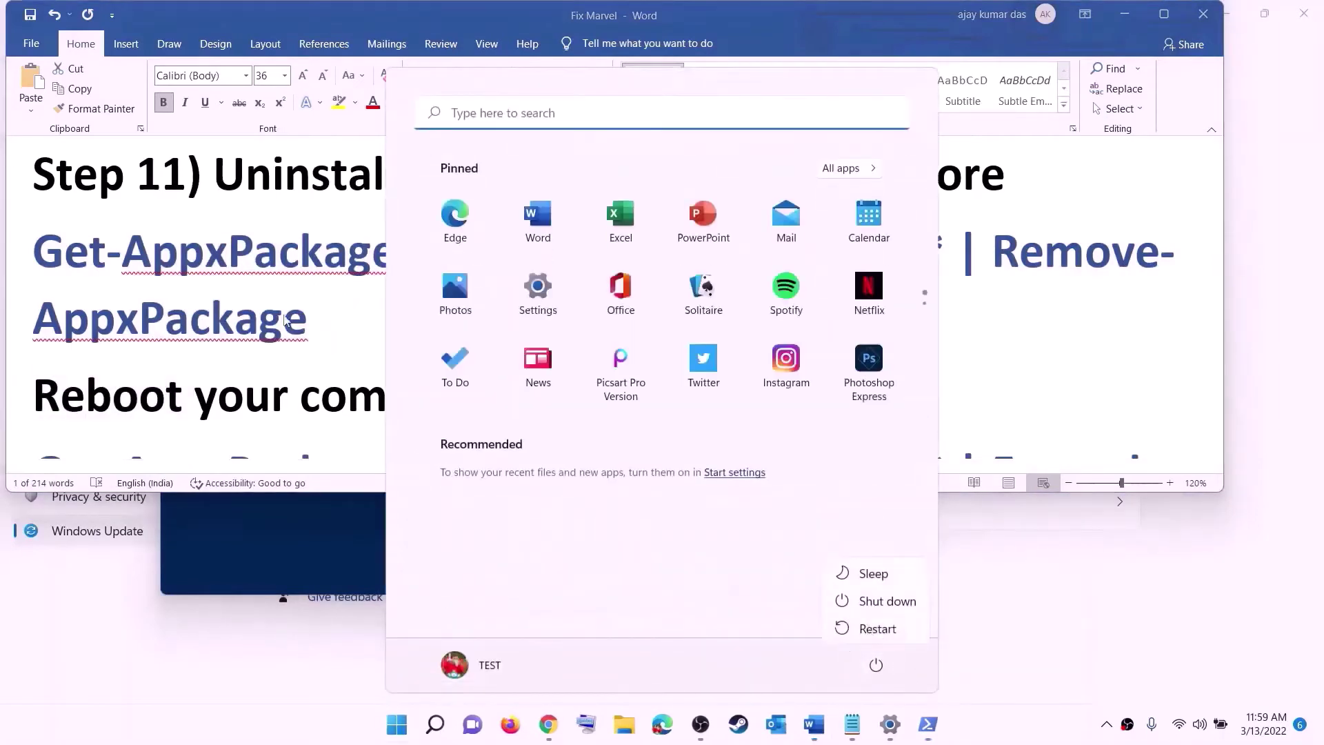
{"action": "key", "text": "Escape"}
{"action": "key", "text": "Escape"}
{"action": "scroll", "coordinate": [379, 310], "scroll_direction": "down", "scroll_amount": 3}
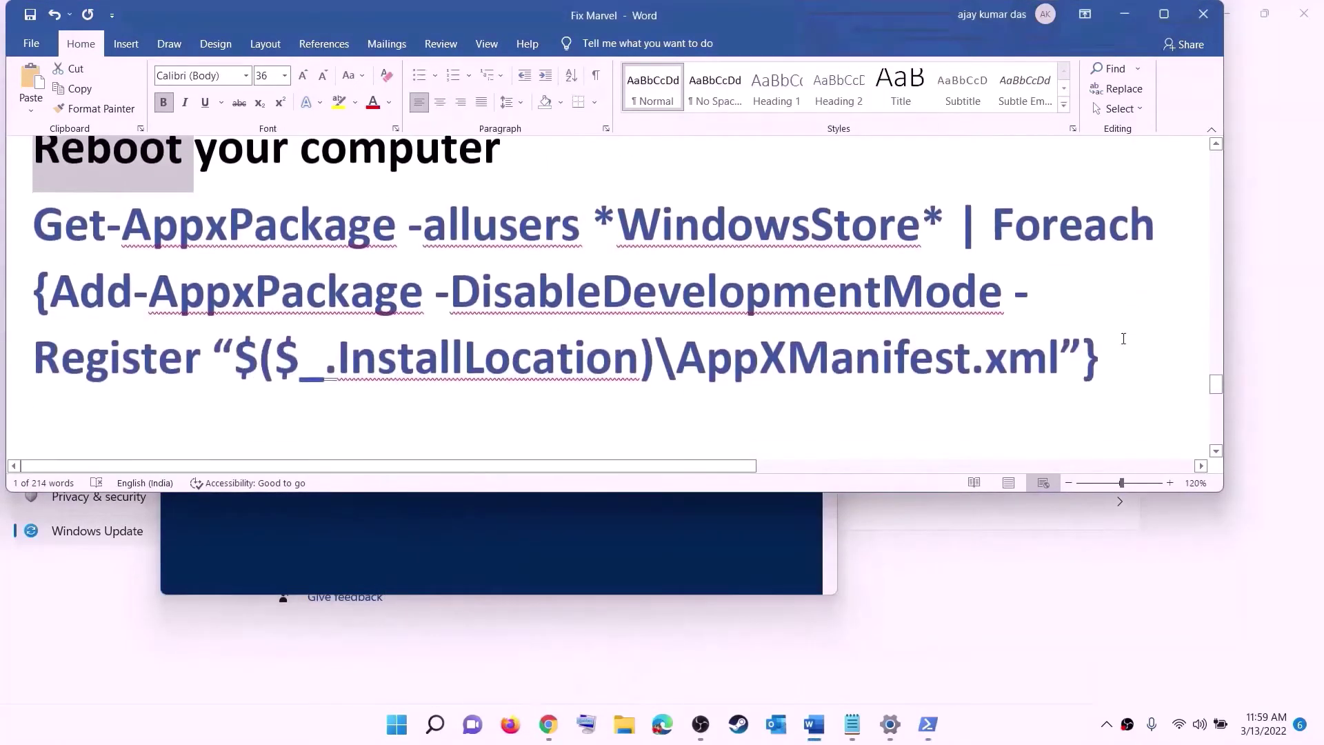
{"action": "triple_click", "coordinate": [798, 306]}
{"action": "right_click", "coordinate": [225, 264]}
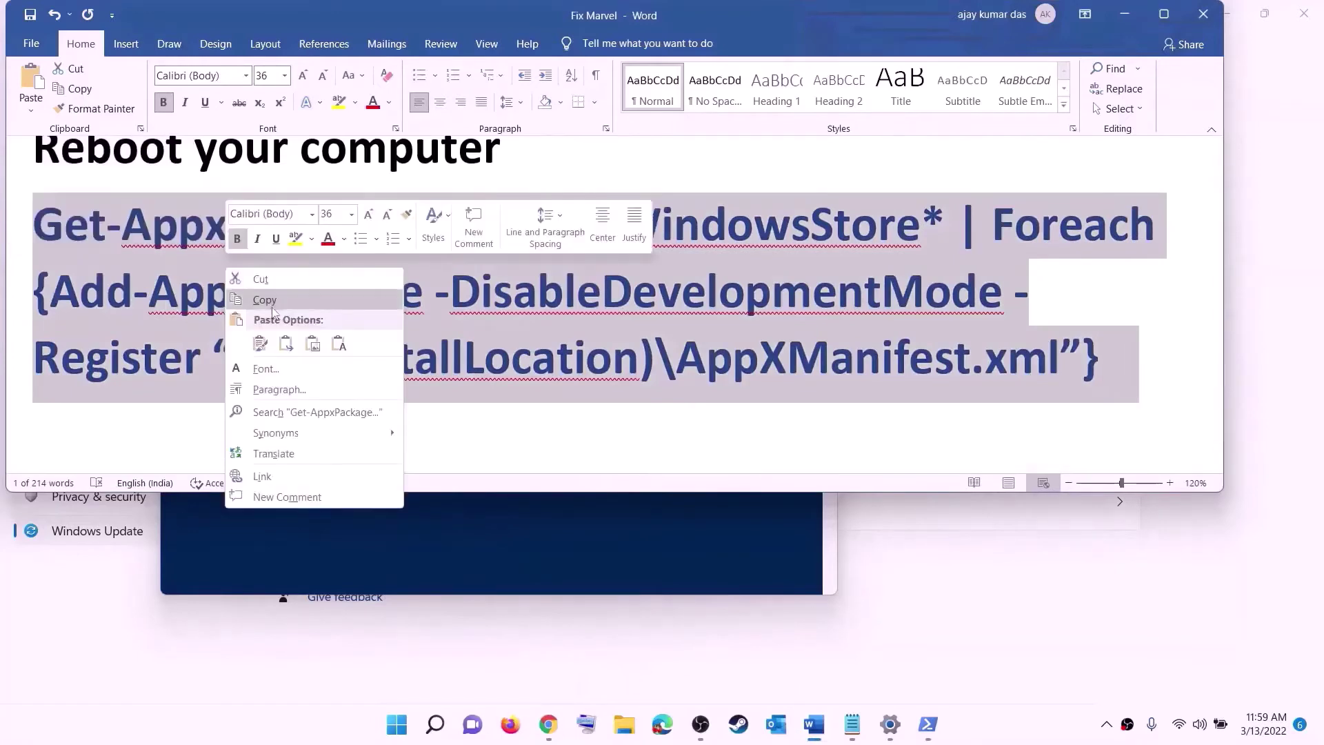
{"action": "left_click", "coordinate": [269, 298]}
Run the Store re-registration command in a new administrator PowerShell
{"action": "left_click", "coordinate": [398, 734]}
{"action": "type", "text": "p"}
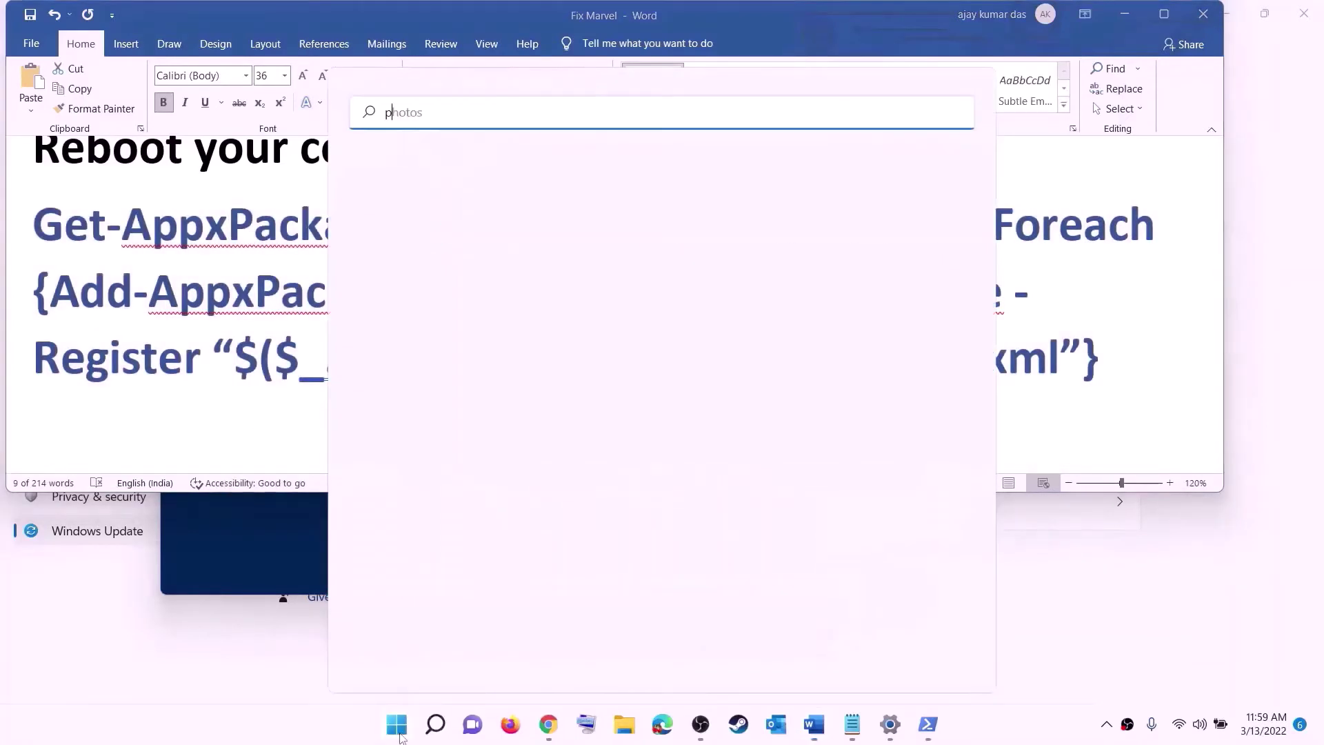
{"action": "type", "text": "owershell"}
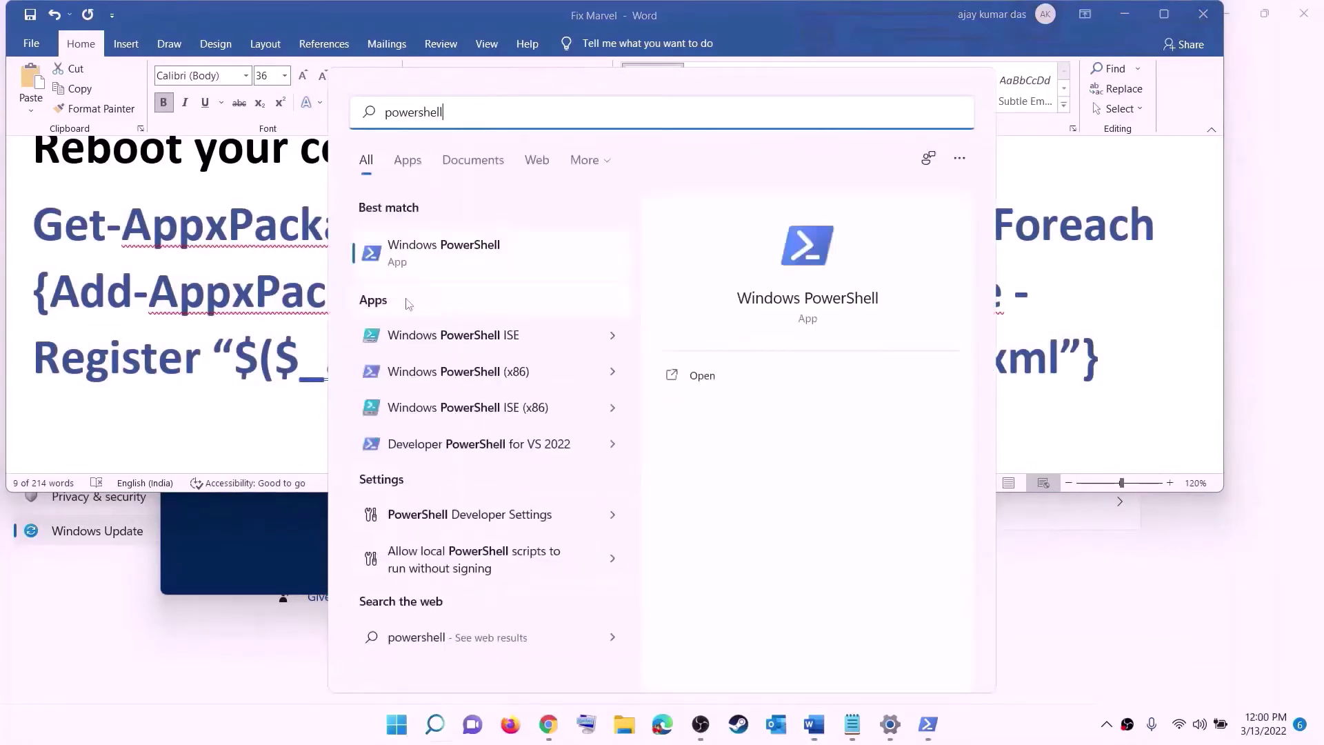
{"action": "right_click", "coordinate": [419, 262]}
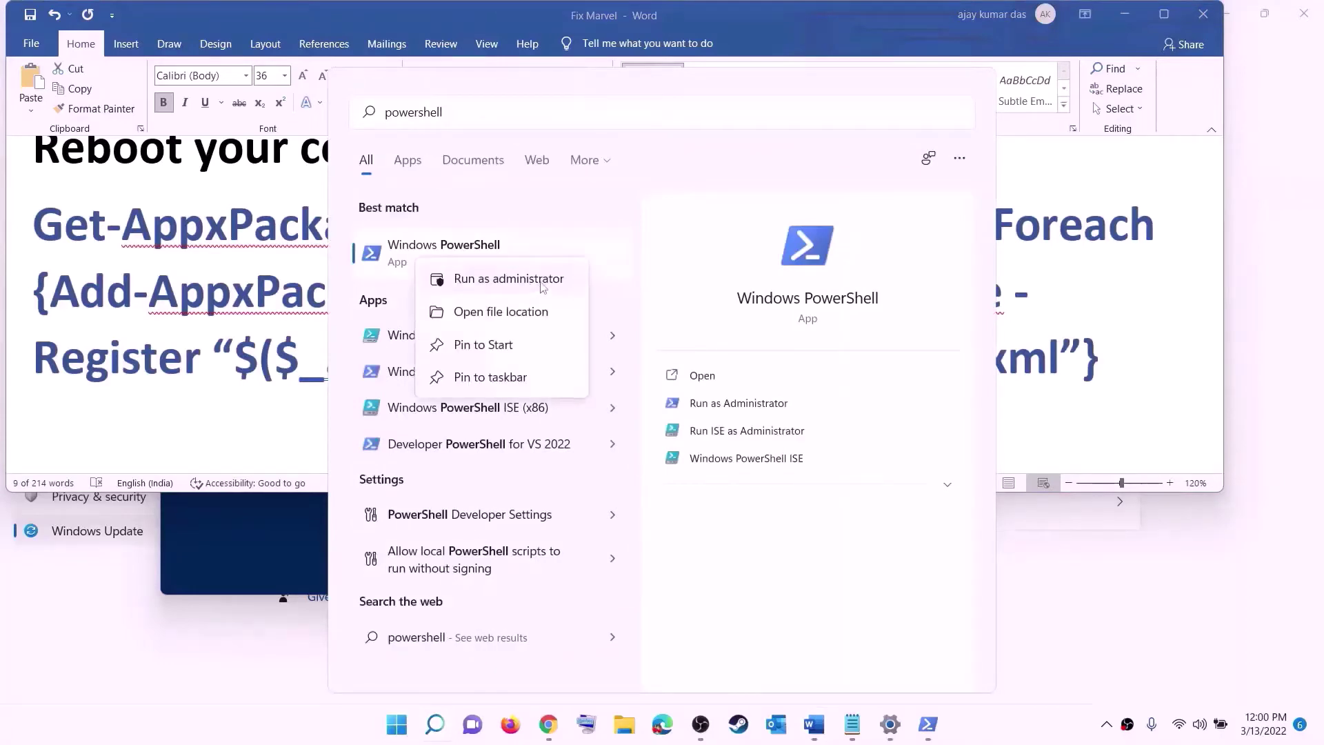
{"action": "left_click", "coordinate": [543, 286]}
{"action": "left_click", "coordinate": [588, 492]}
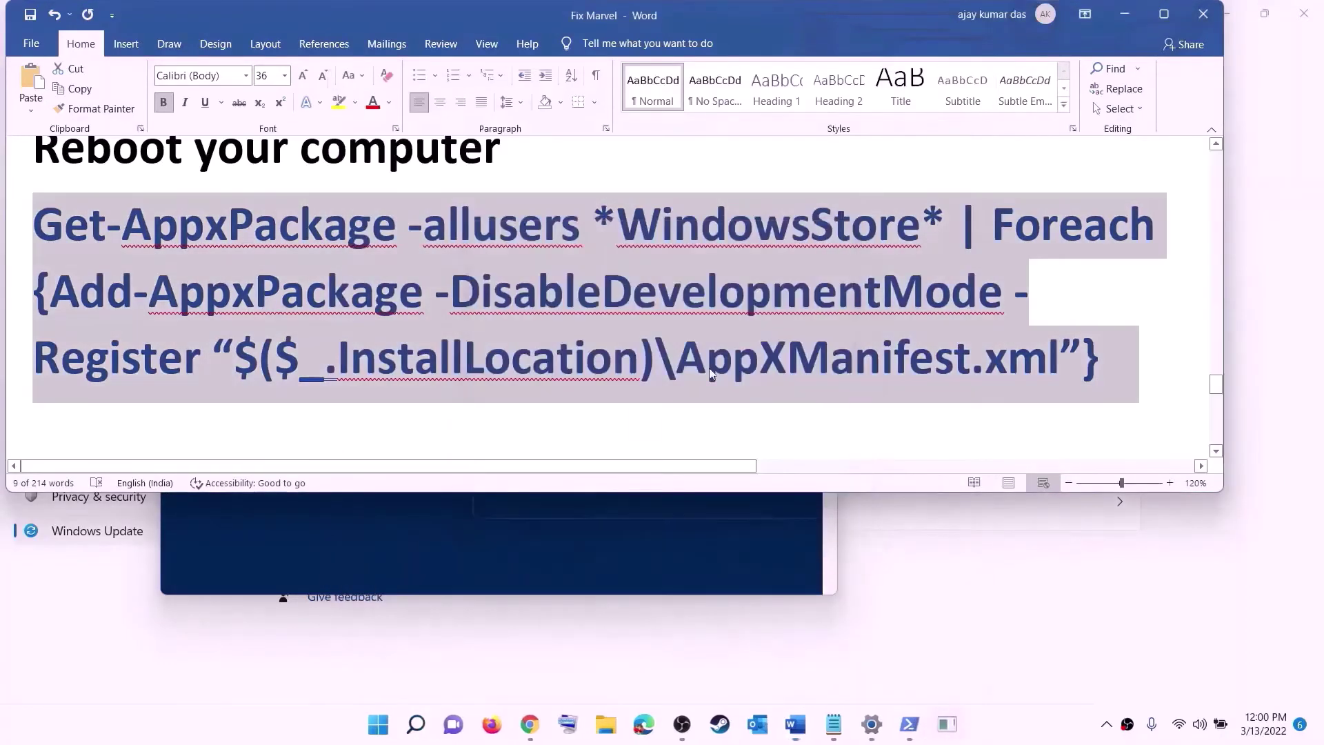
{"action": "key", "text": "ctrl+v"}
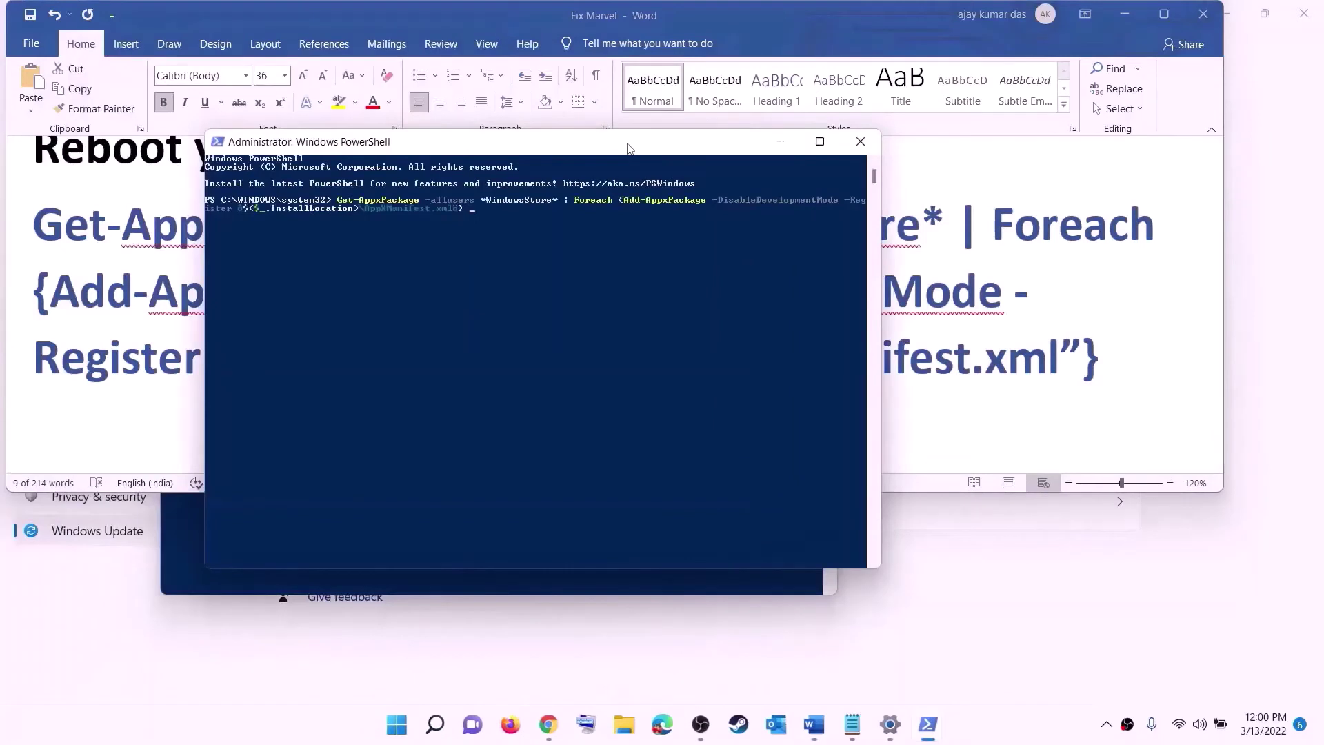
{"action": "key", "text": "Return"}
{"action": "left_click", "coordinate": [407, 733]}
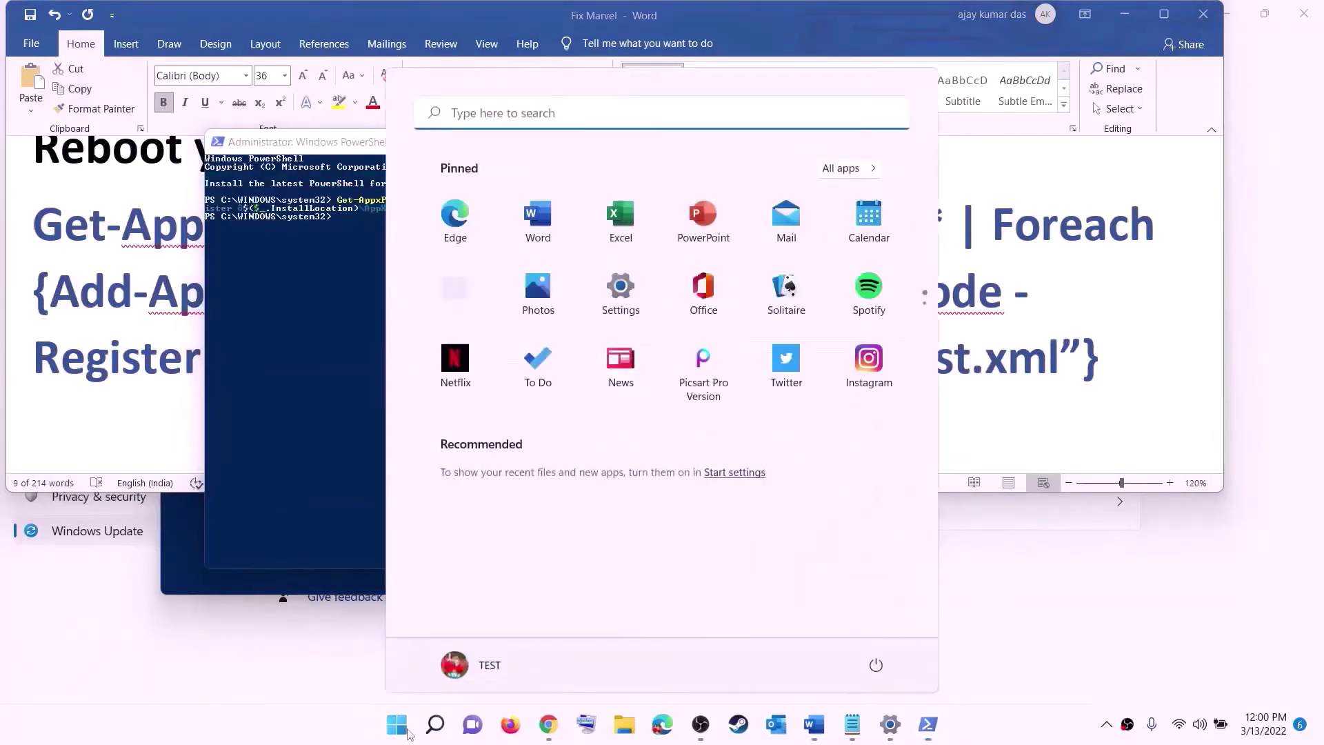
Launch Microsoft Store from a 'store' search and maximize its window
{"action": "type", "text": "store"}
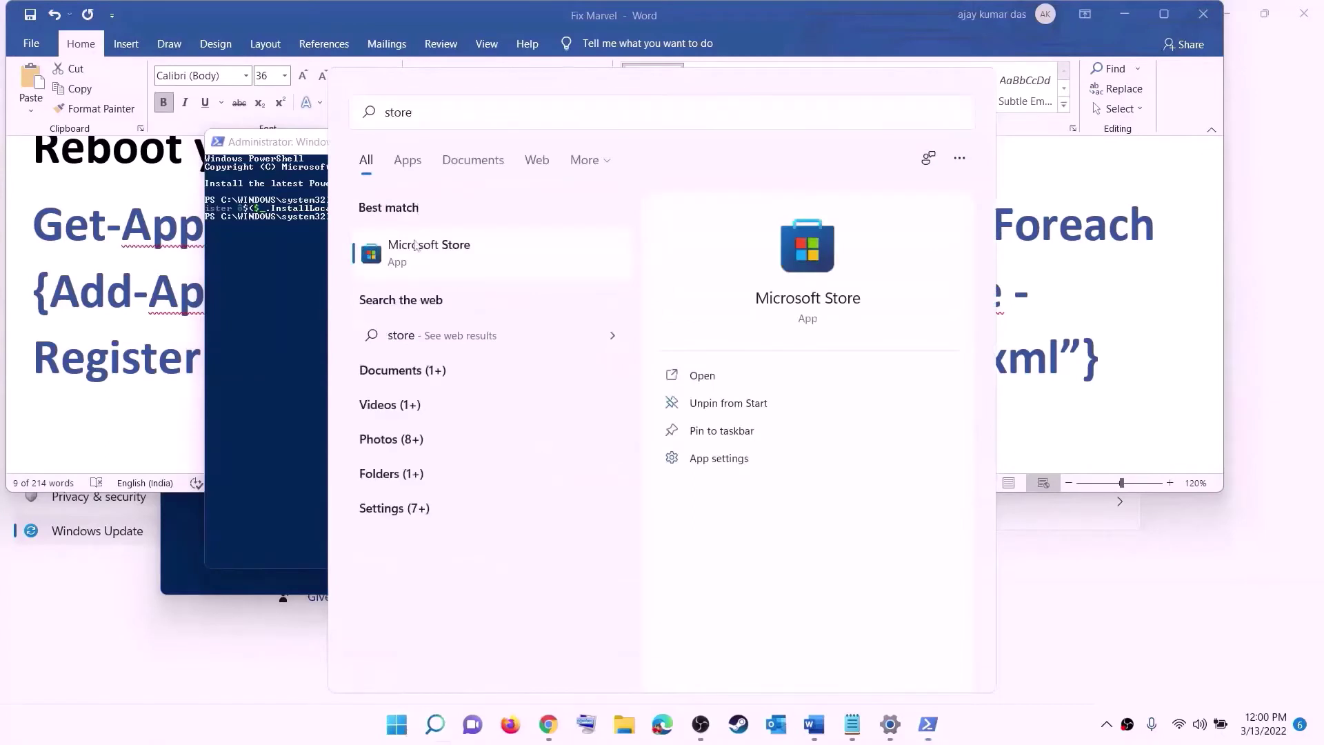
{"action": "left_click", "coordinate": [417, 248]}
{"action": "left_click", "coordinate": [933, 14]}
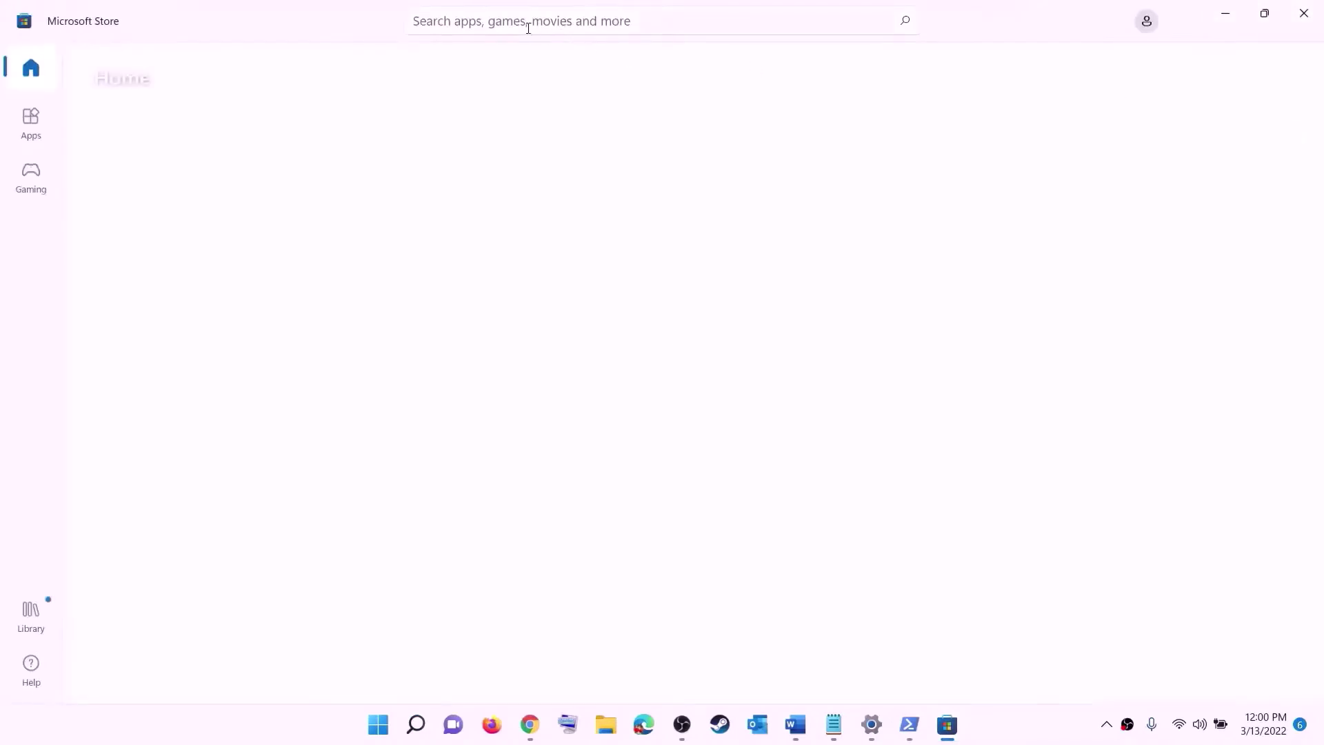
Search the Store for 'xbox' and open the Xbox App product page
{"action": "left_click", "coordinate": [496, 21]}
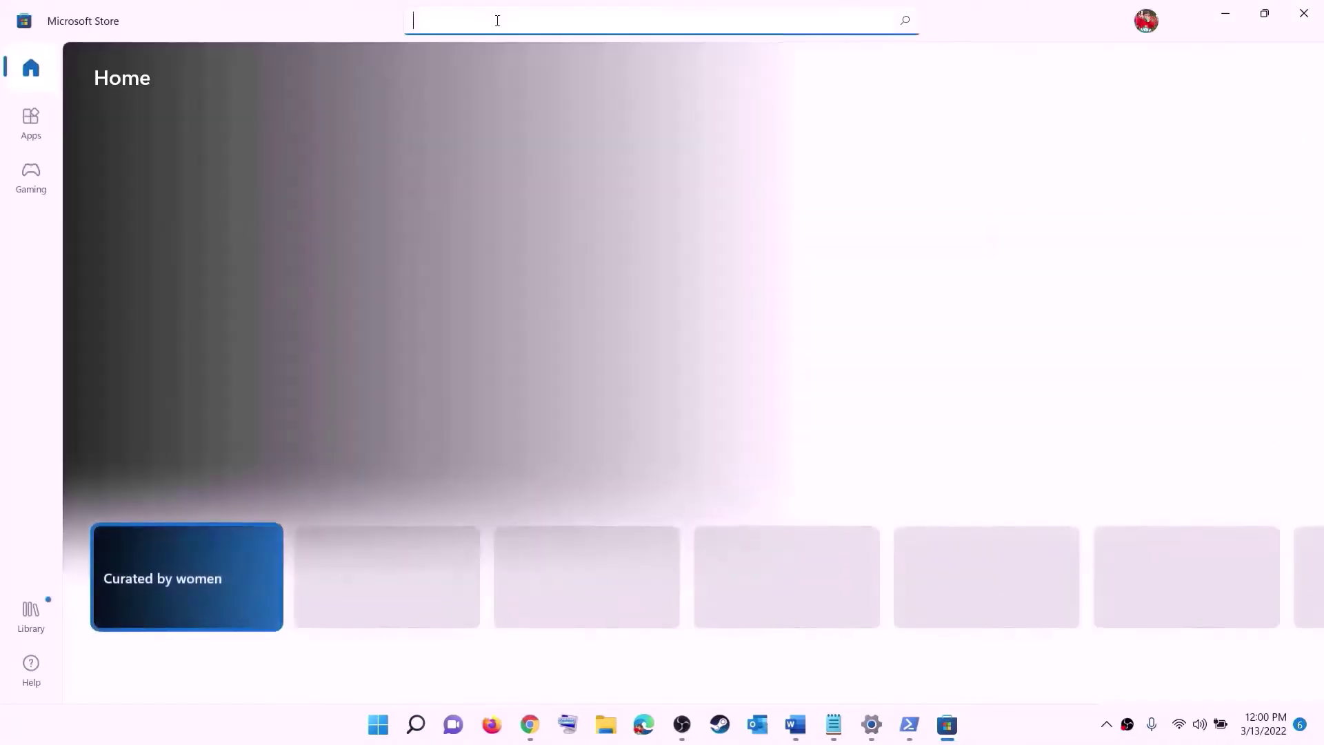
{"action": "type", "text": "xbo"}
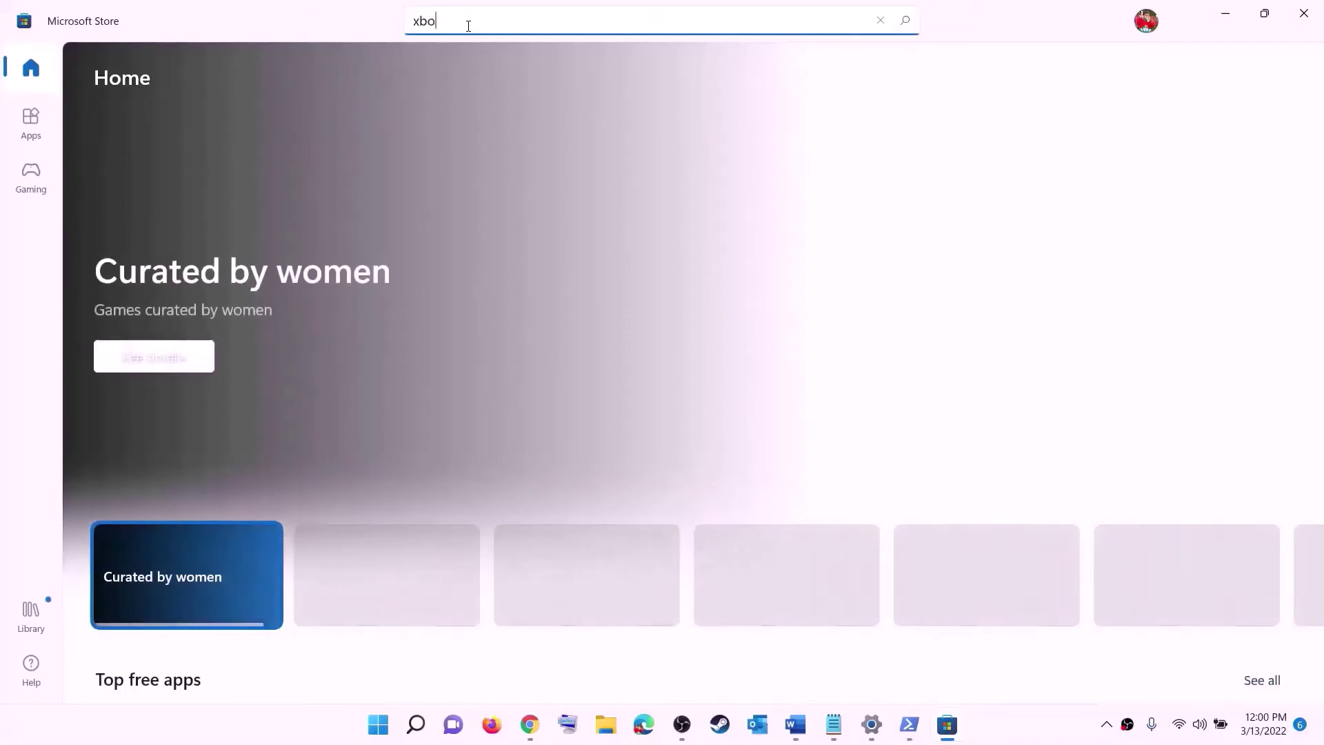
{"action": "type", "text": "x"}
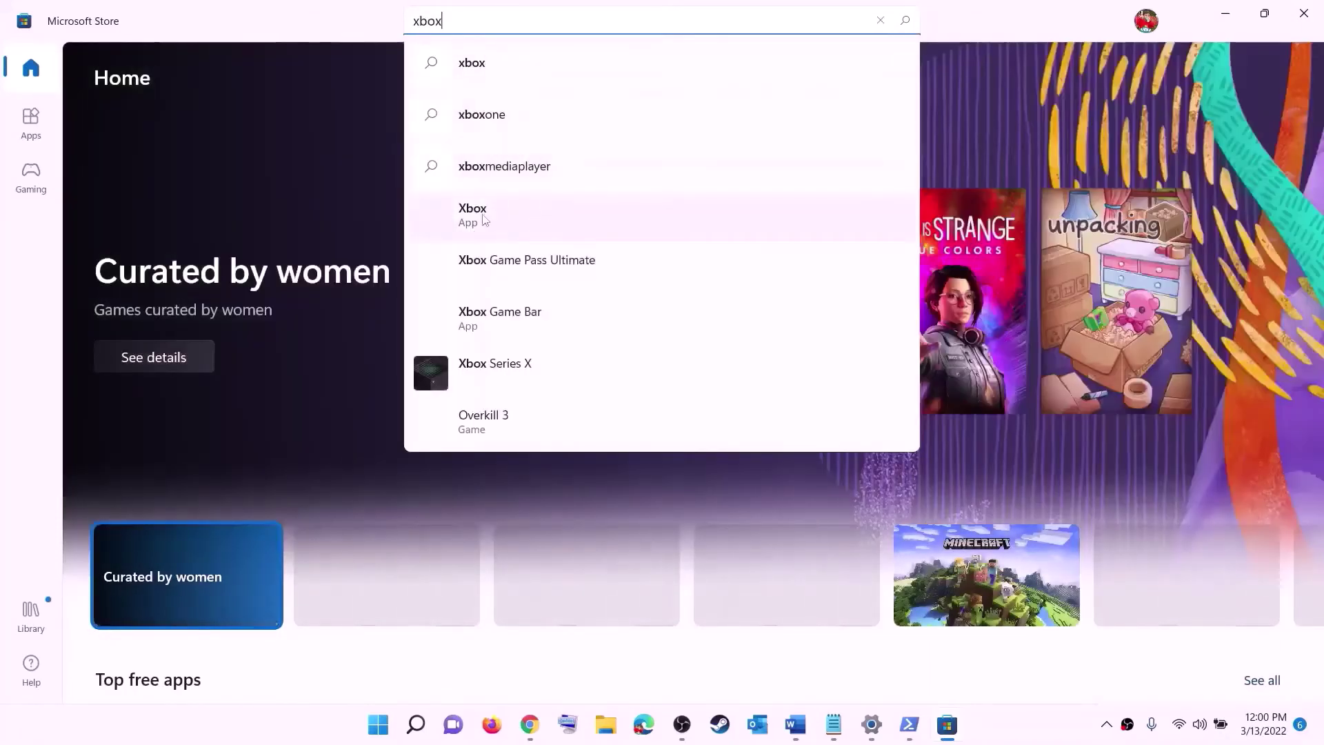
{"action": "left_click", "coordinate": [896, 234]}
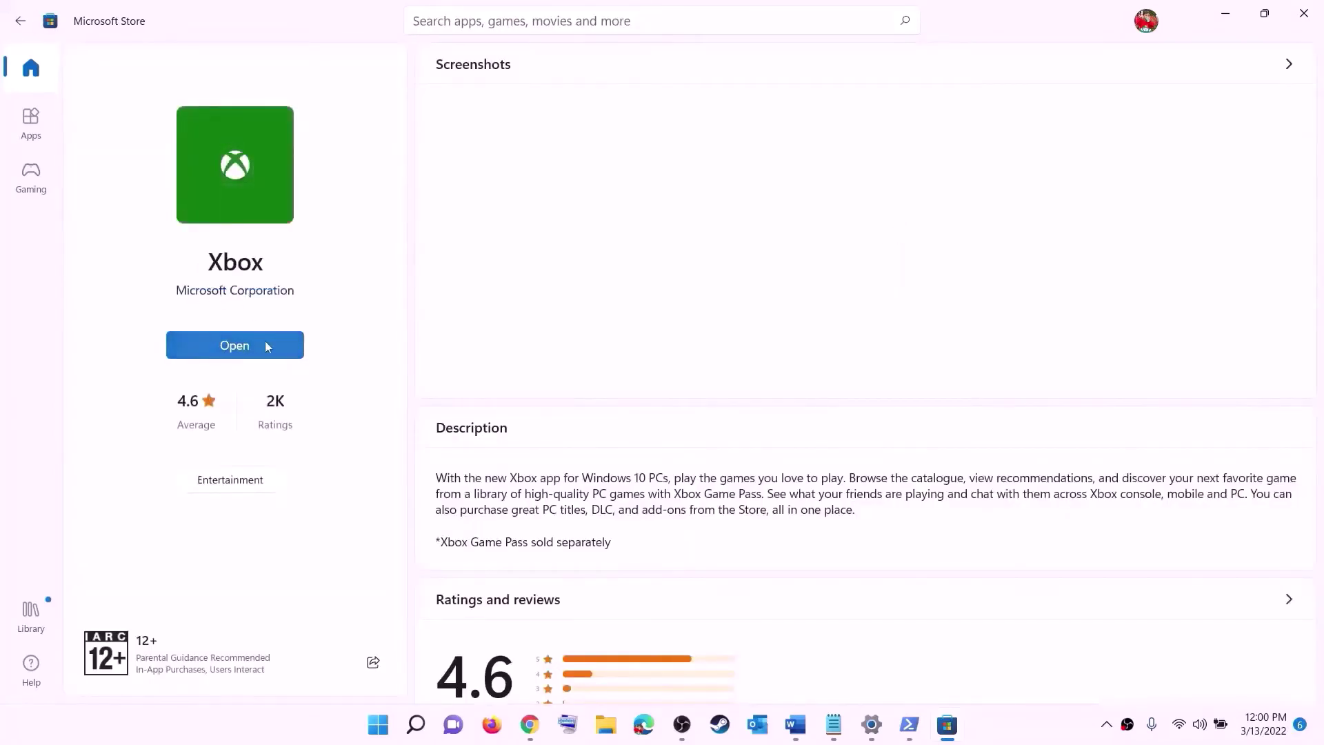
Highlight 'Different Drive' in the Step 12 heading, then launch Windows Settings
{"action": "left_click", "coordinate": [798, 724]}
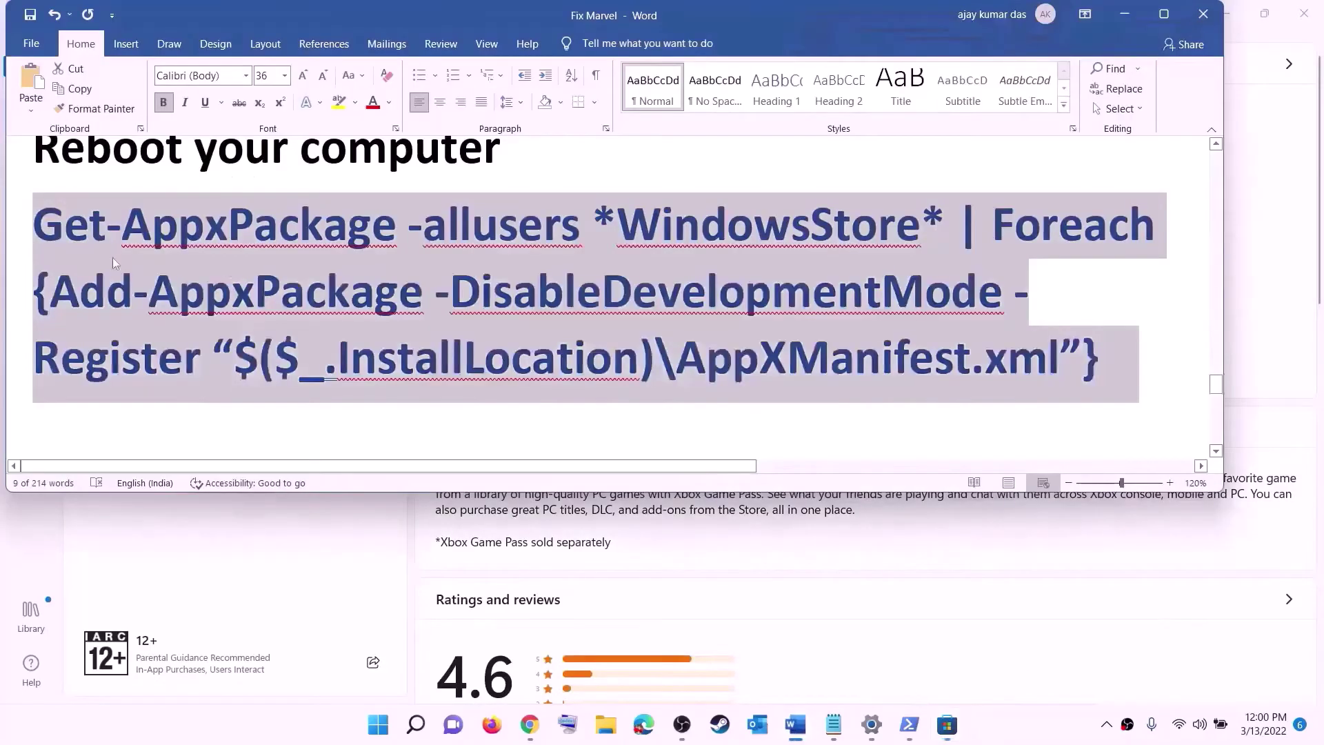
{"action": "scroll", "coordinate": [407, 343], "scroll_direction": "down", "scroll_amount": 4}
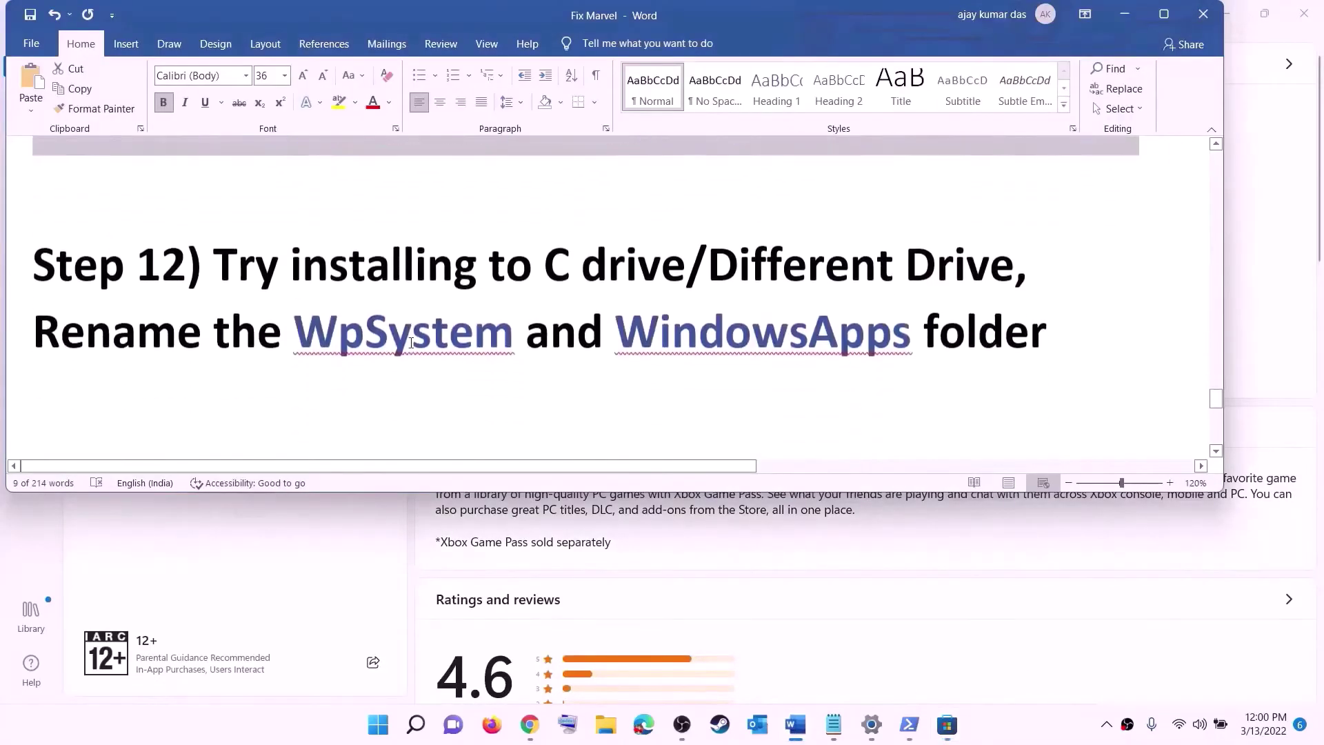
{"action": "left_click_drag", "start_coordinate": [187, 270], "coordinate": [800, 255]}
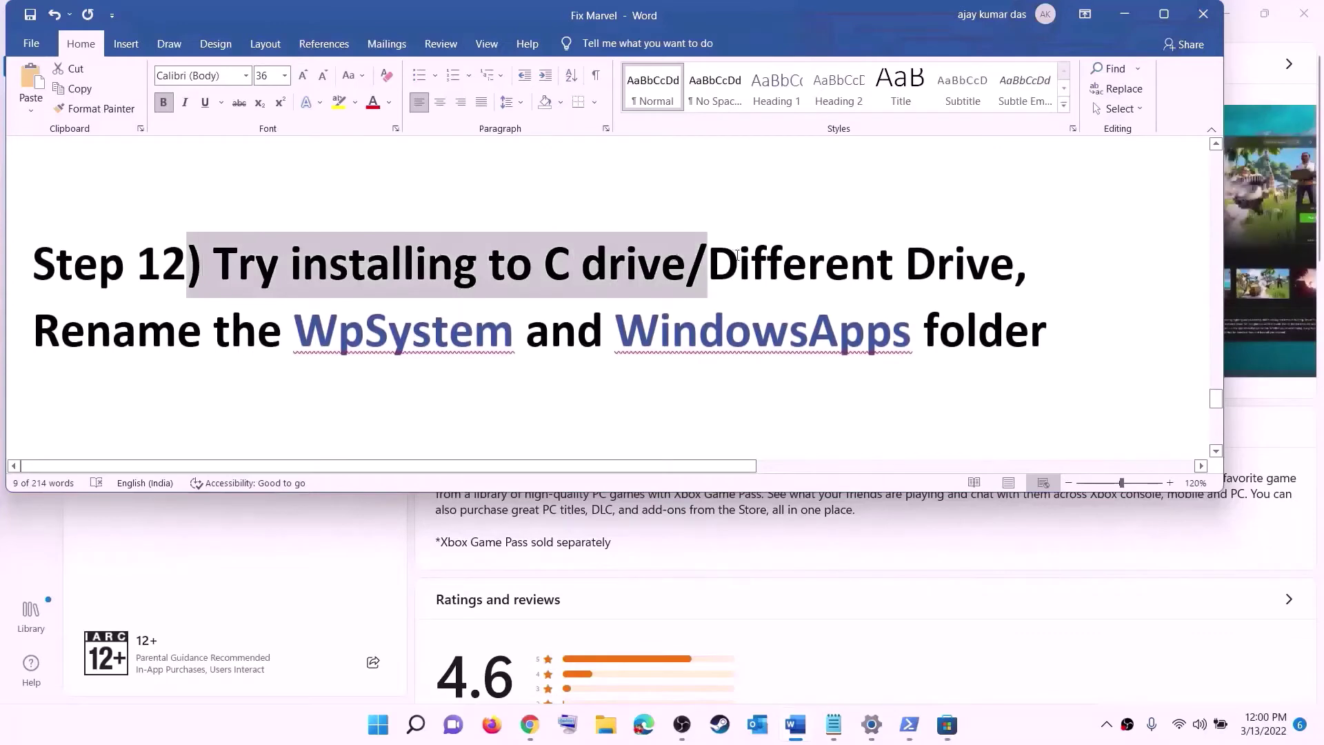
{"action": "left_click", "coordinate": [578, 277]}
{"action": "double_click", "coordinate": [555, 265]}
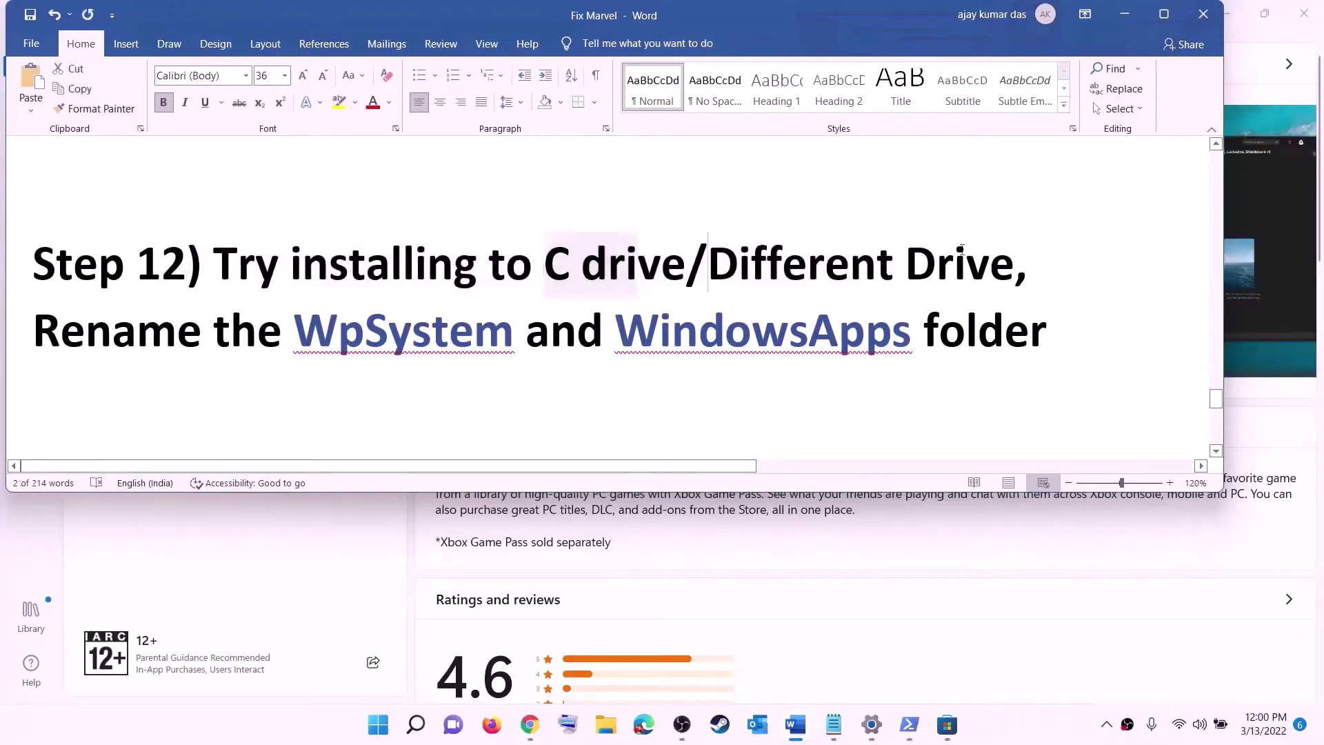
{"action": "left_click_drag", "start_coordinate": [710, 265], "coordinate": [990, 267]}
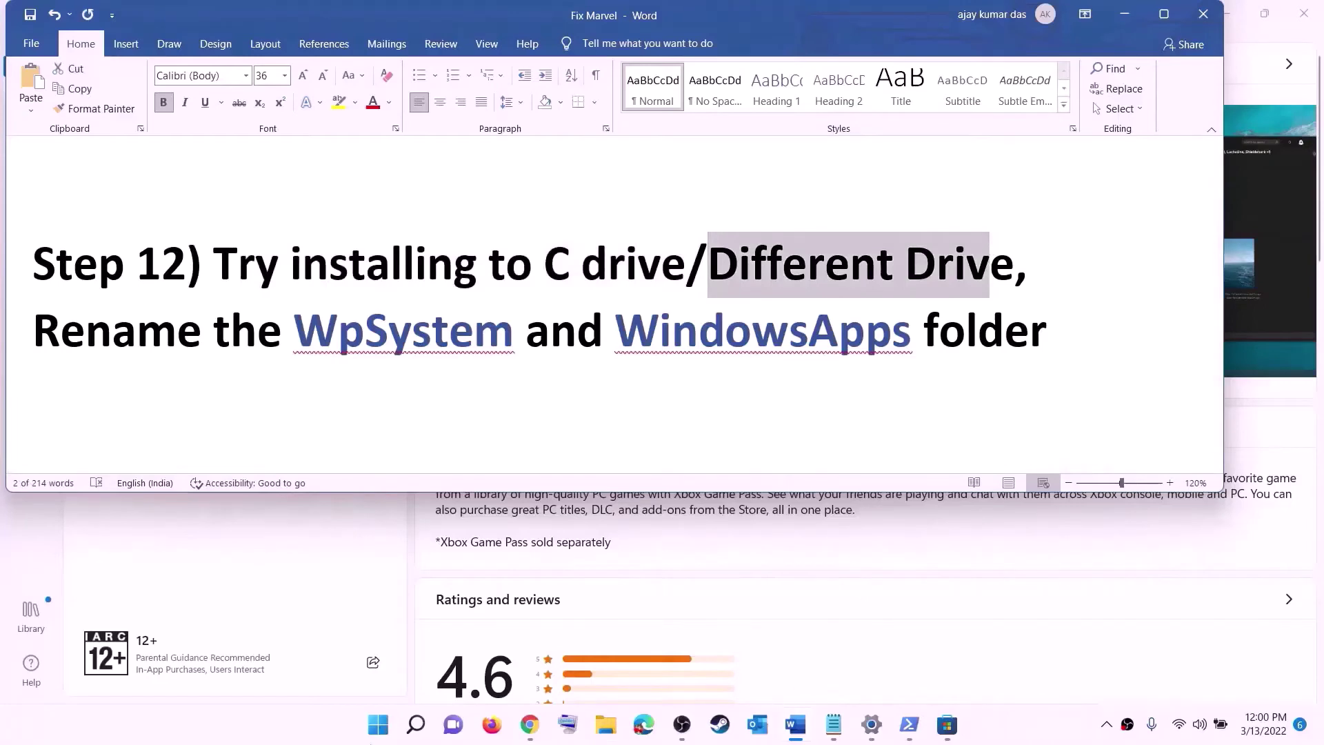
{"action": "left_click", "coordinate": [378, 724]}
{"action": "left_click", "coordinate": [623, 282]}
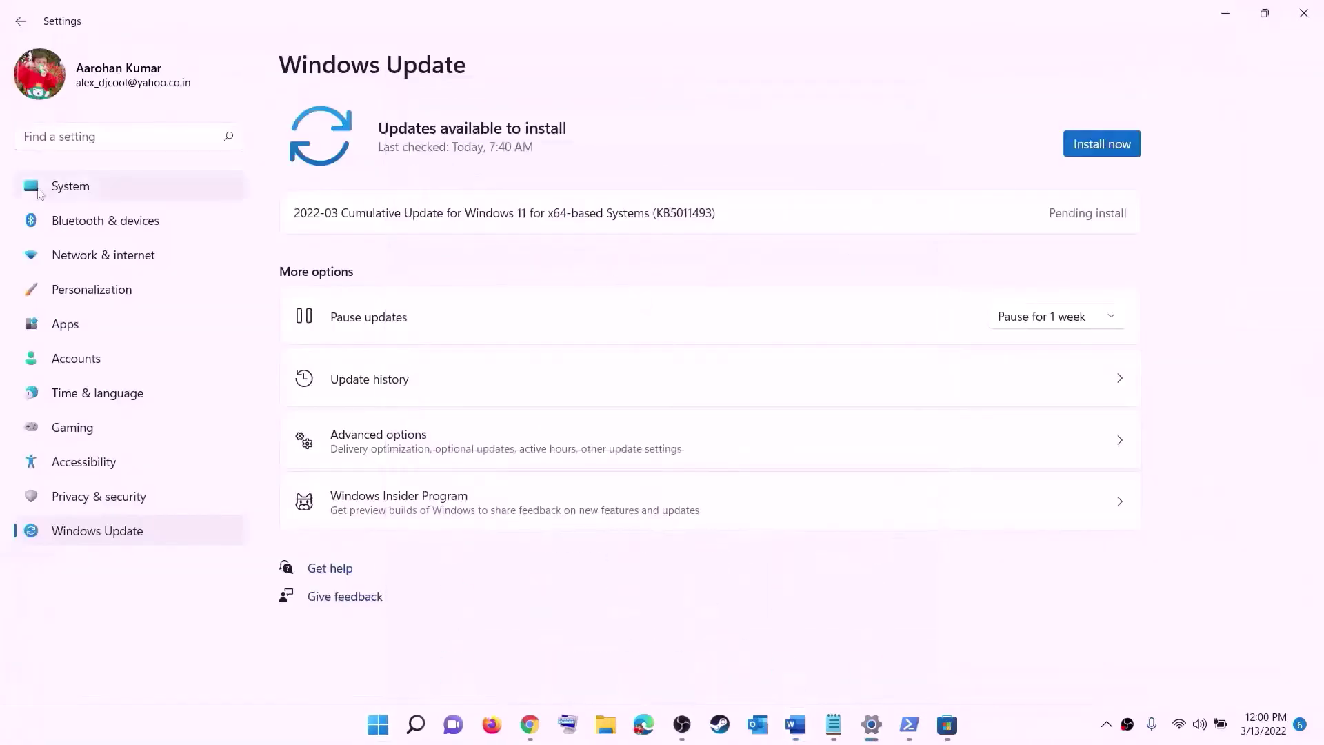
Go to System > Storage > Advanced storage settings > Where new content is saved
{"action": "left_click", "coordinate": [42, 190]}
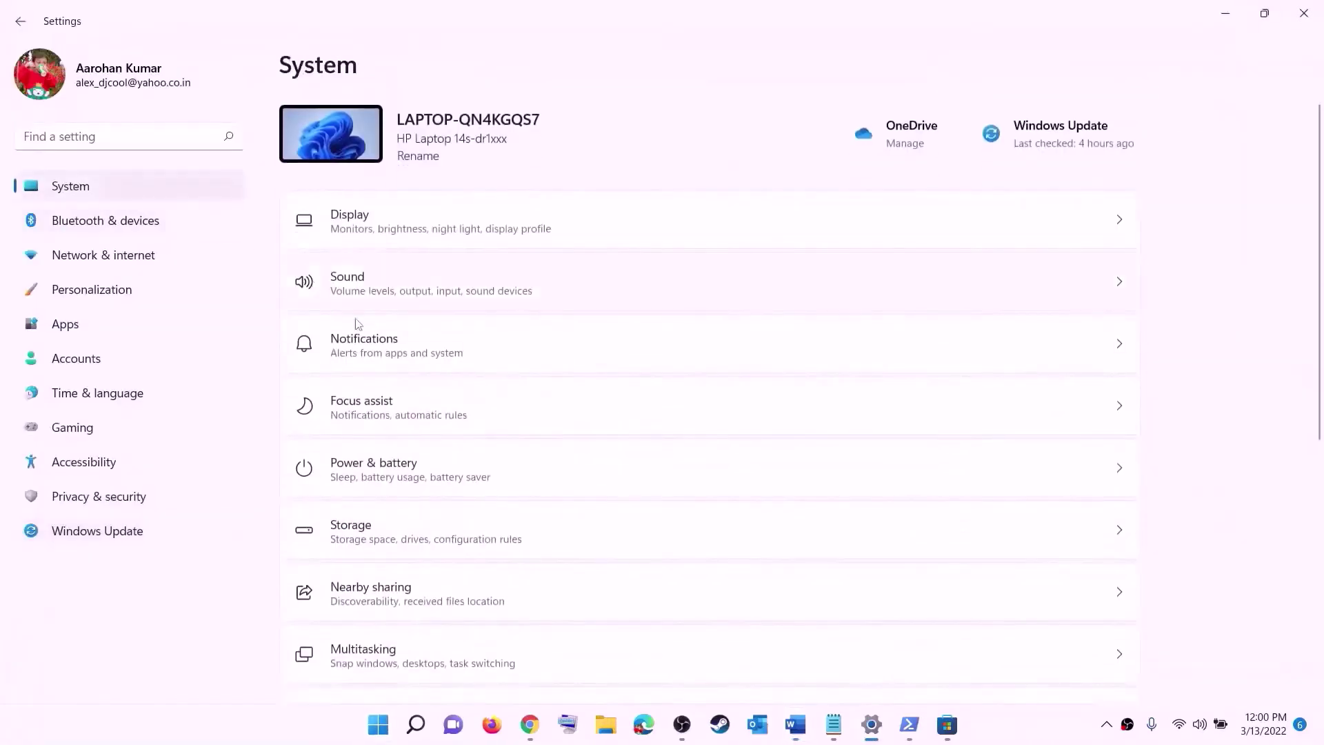
{"action": "scroll", "coordinate": [419, 433], "scroll_direction": "down", "scroll_amount": 3}
{"action": "left_click", "coordinate": [353, 365]}
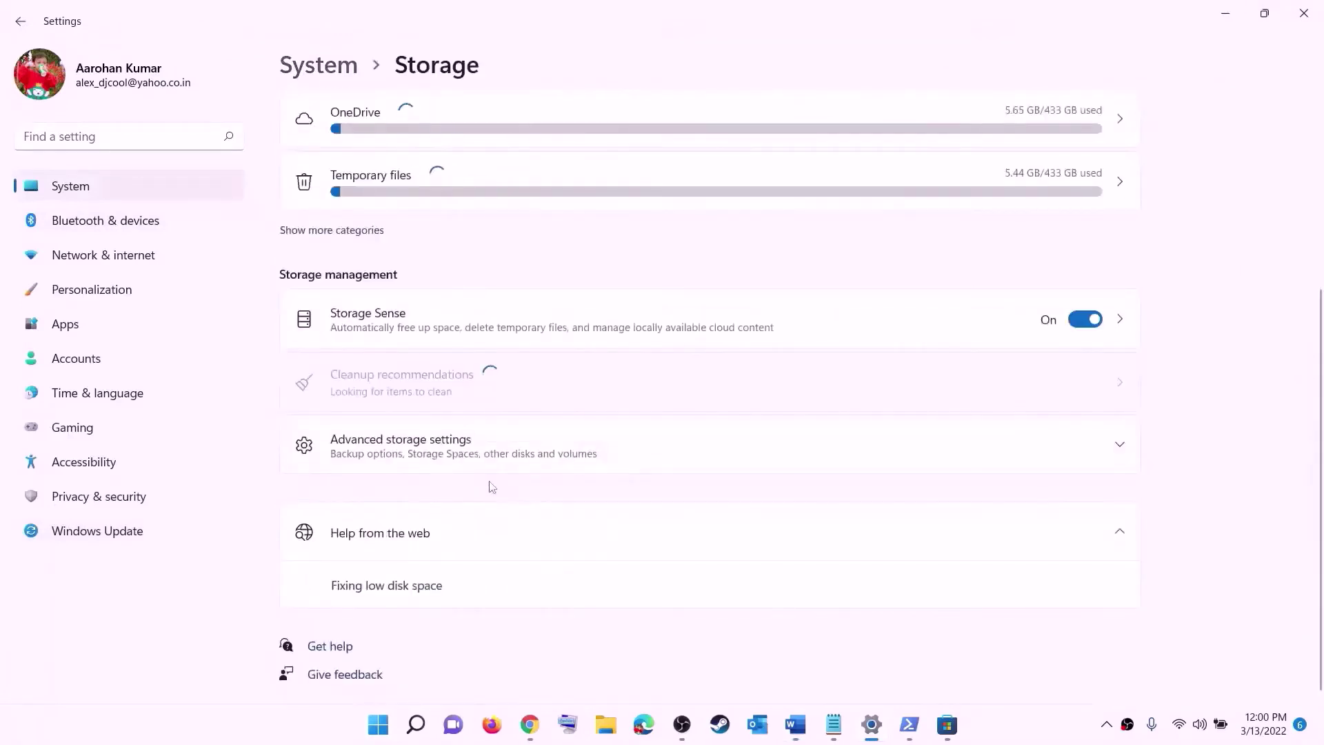
{"action": "left_click", "coordinate": [419, 454]}
{"action": "scroll", "coordinate": [390, 372], "scroll_direction": "down", "scroll_amount": 2}
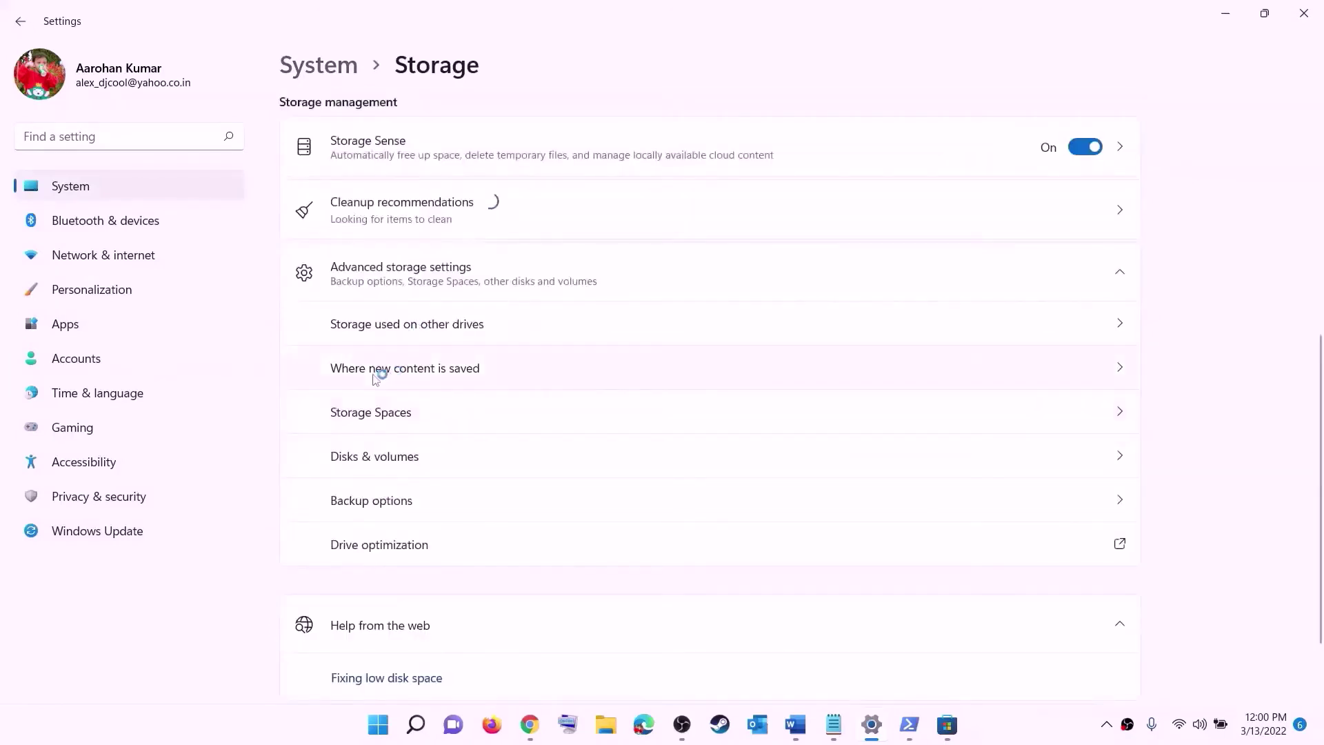
{"action": "left_click", "coordinate": [428, 371]}
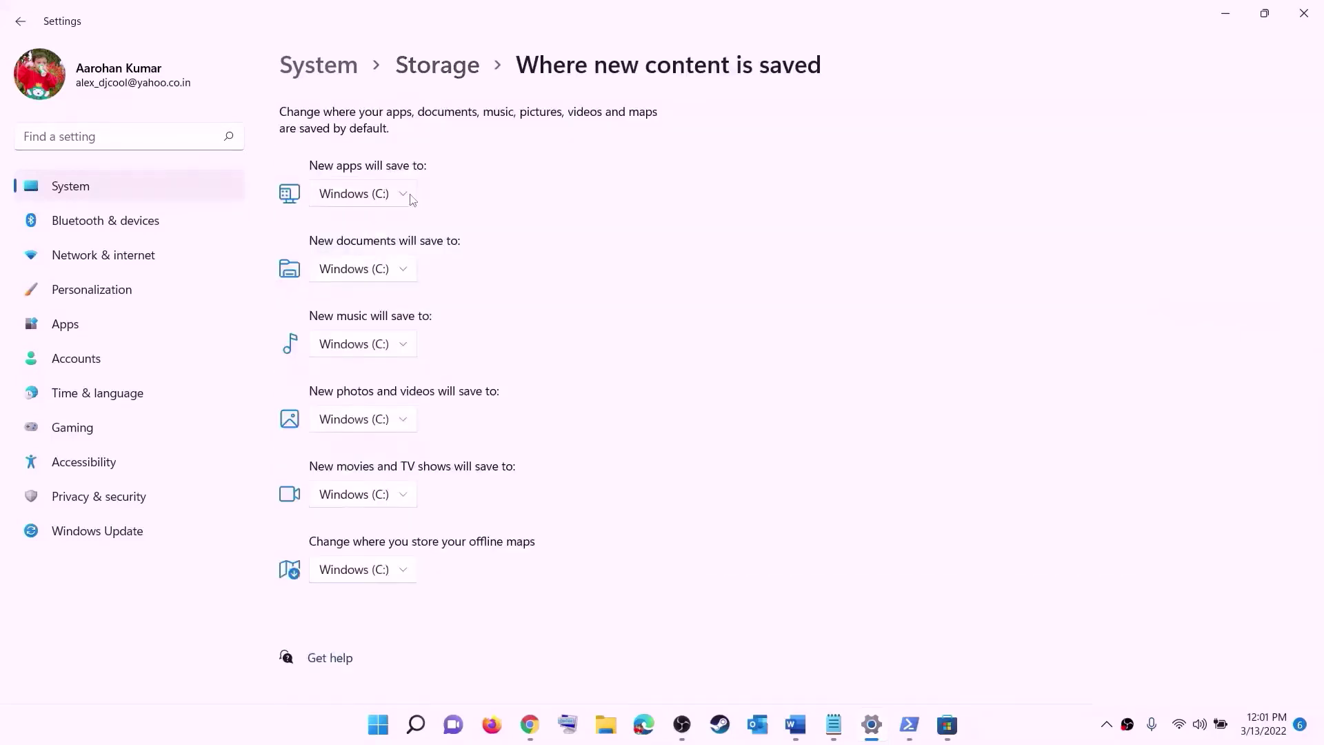
Keep the New apps save location set to Windows (C:)
{"action": "left_click", "coordinate": [406, 198]}
{"action": "left_click", "coordinate": [407, 201]}
{"action": "left_click", "coordinate": [406, 199]}
{"action": "left_click", "coordinate": [437, 210]}
{"action": "left_click", "coordinate": [406, 201]}
{"action": "left_click", "coordinate": [457, 204]}
Close Settings and highlight the line about renaming the WpSystem and WindowsApps folders
{"action": "left_click", "coordinate": [1303, 13]}
{"action": "left_click_drag", "start_coordinate": [35, 331], "coordinate": [1048, 338]}
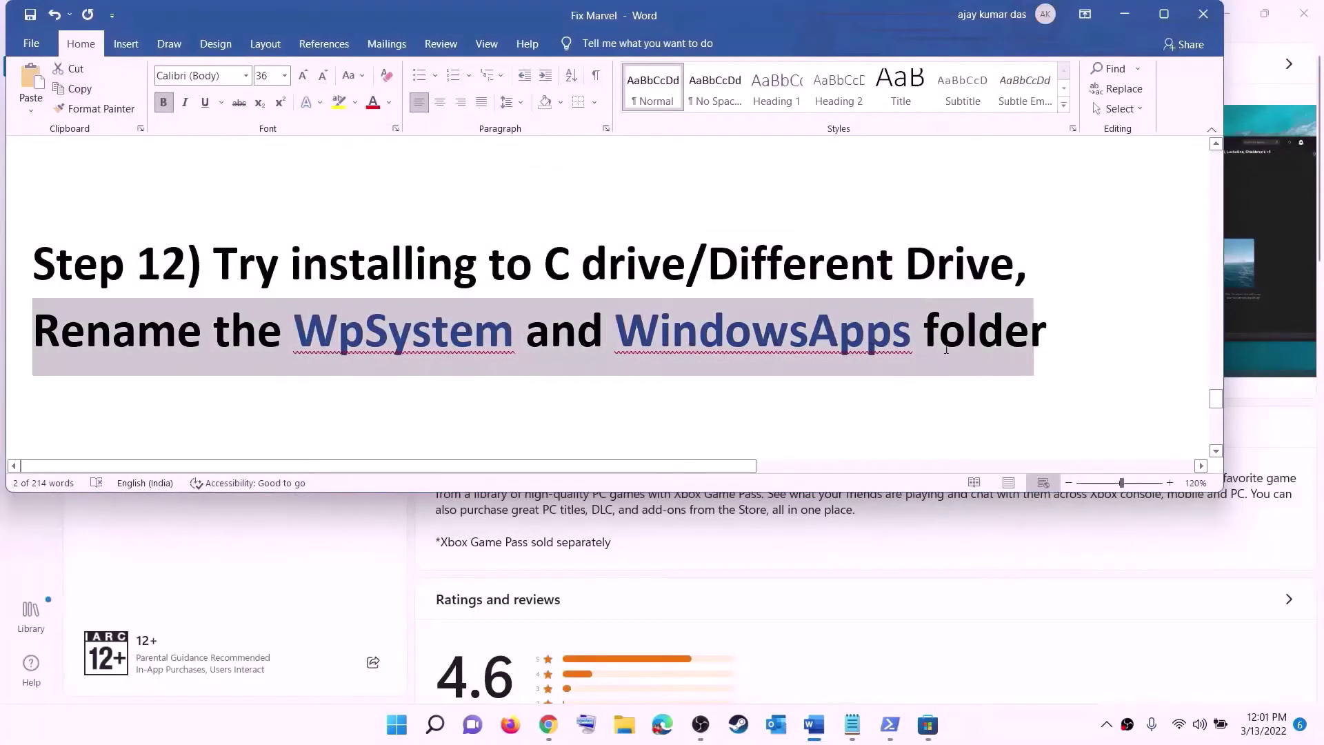
{"action": "left_click", "coordinate": [1048, 337]}
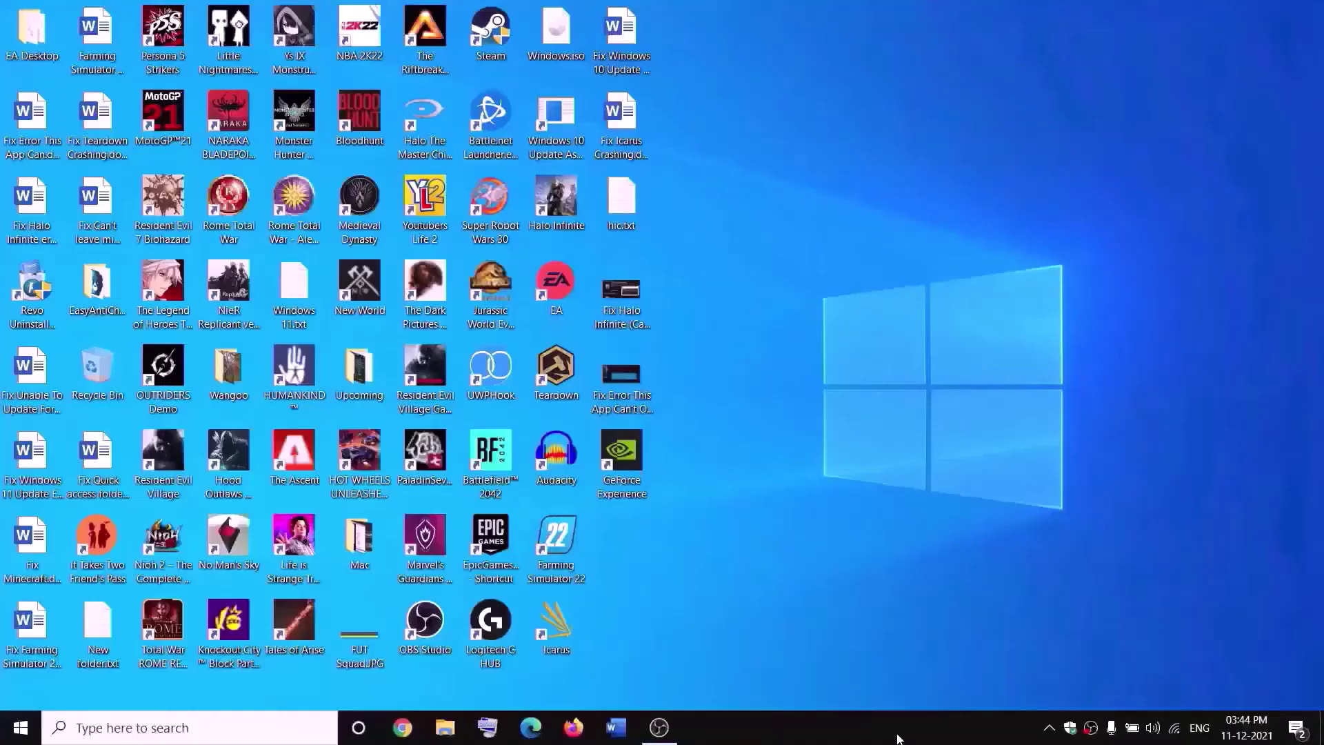
Browse File Explorer to New Volume (D:) and open the WpSystem folder's Properties
{"action": "left_click", "coordinate": [453, 728]}
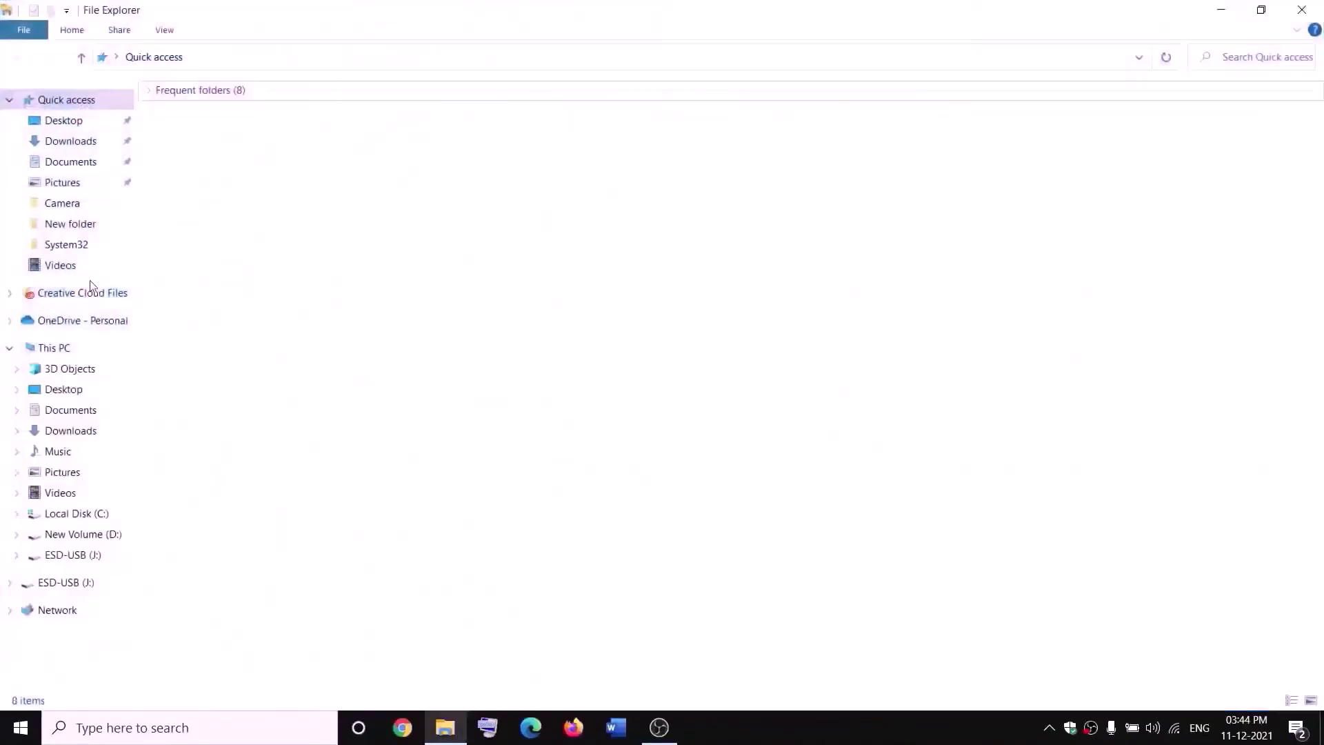
{"action": "left_click", "coordinate": [113, 345]}
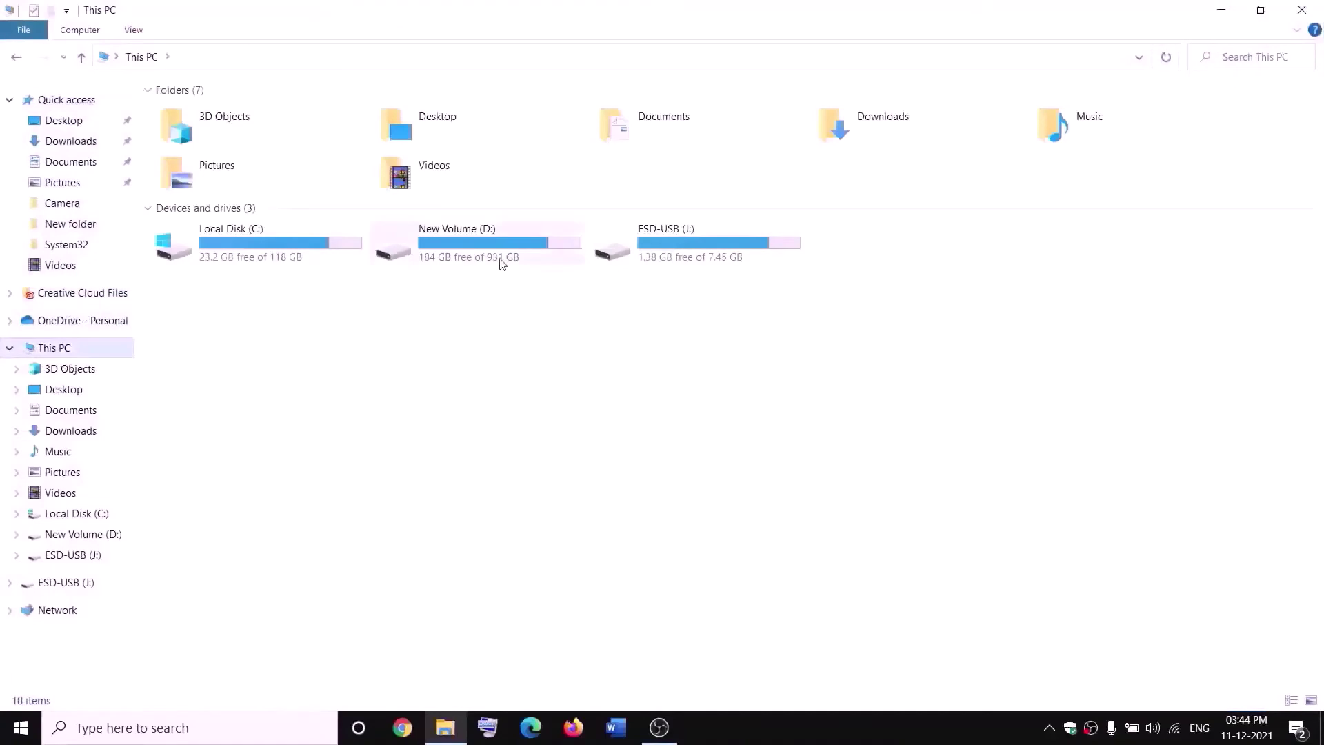
{"action": "double_click", "coordinate": [493, 257]}
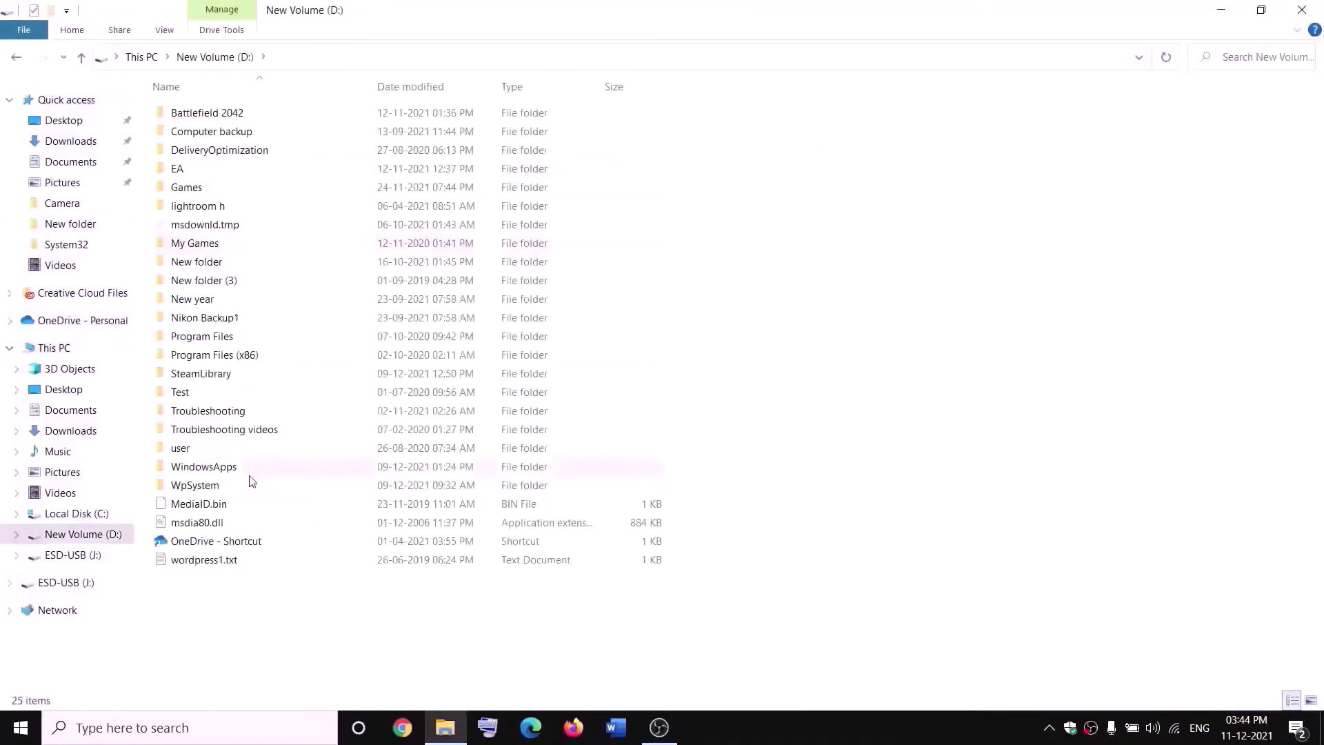
{"action": "left_click", "coordinate": [213, 487]}
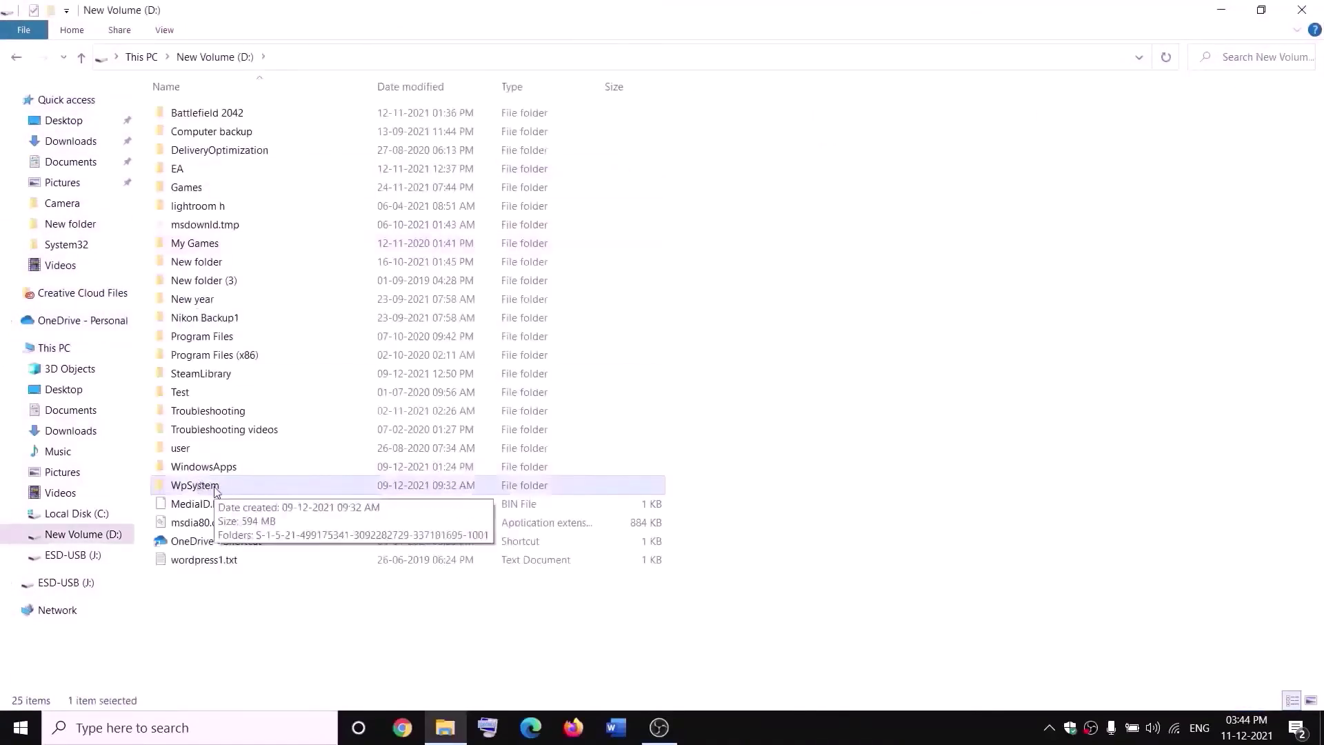
{"action": "right_click", "coordinate": [275, 486]}
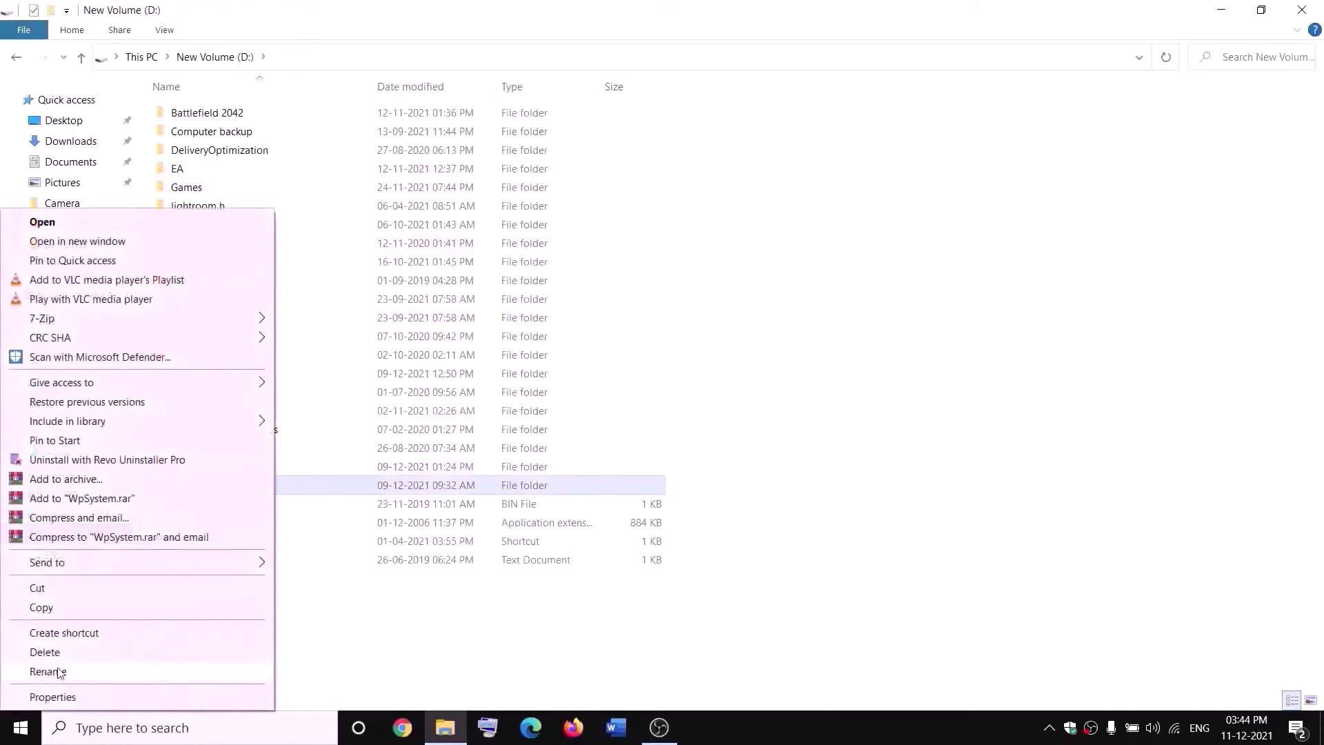
{"action": "left_click", "coordinate": [417, 629]}
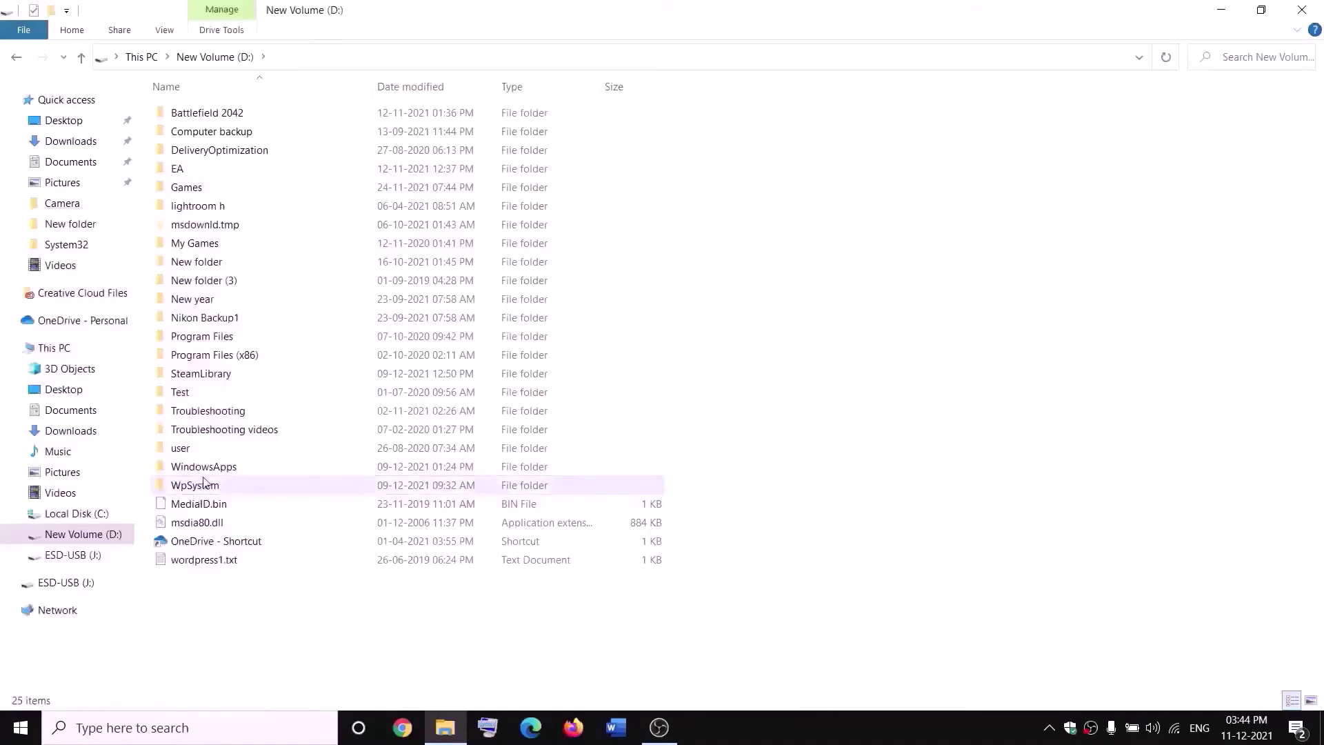
{"action": "mouse_move", "coordinate": [207, 488]}
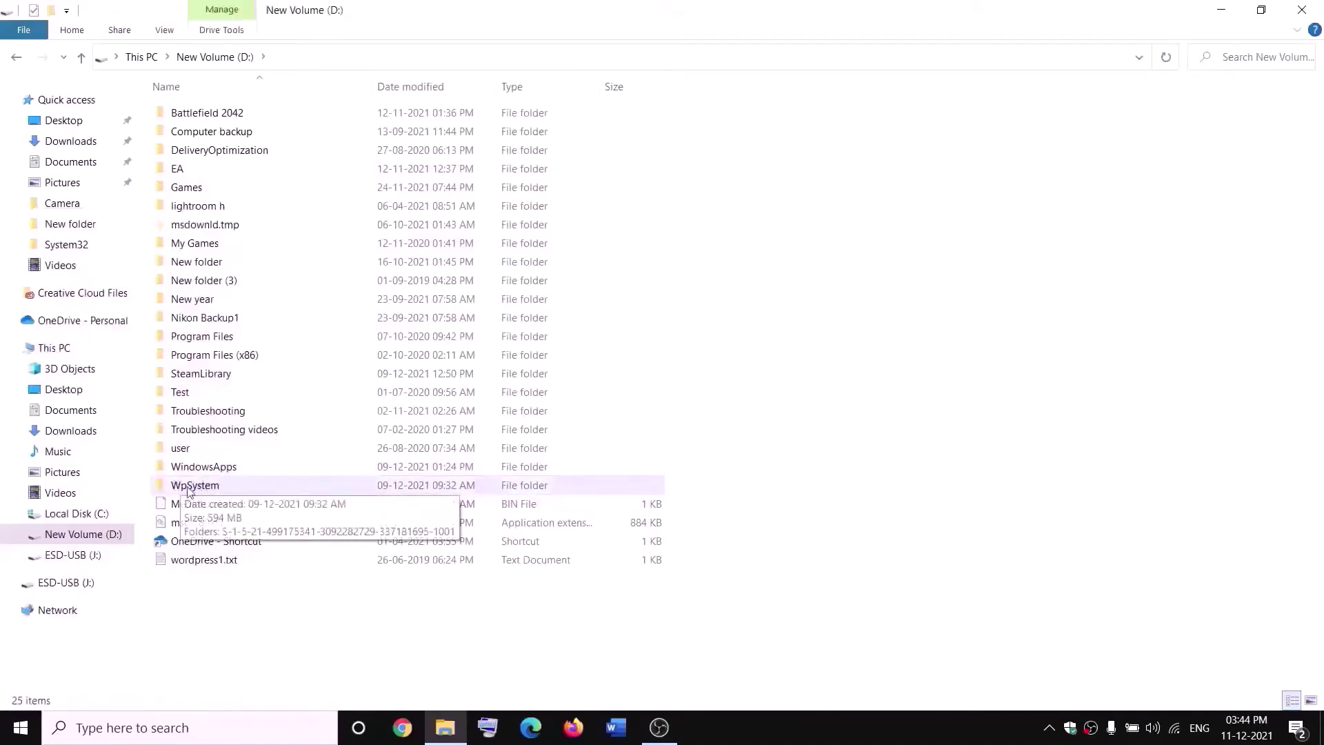
{"action": "right_click", "coordinate": [193, 486]}
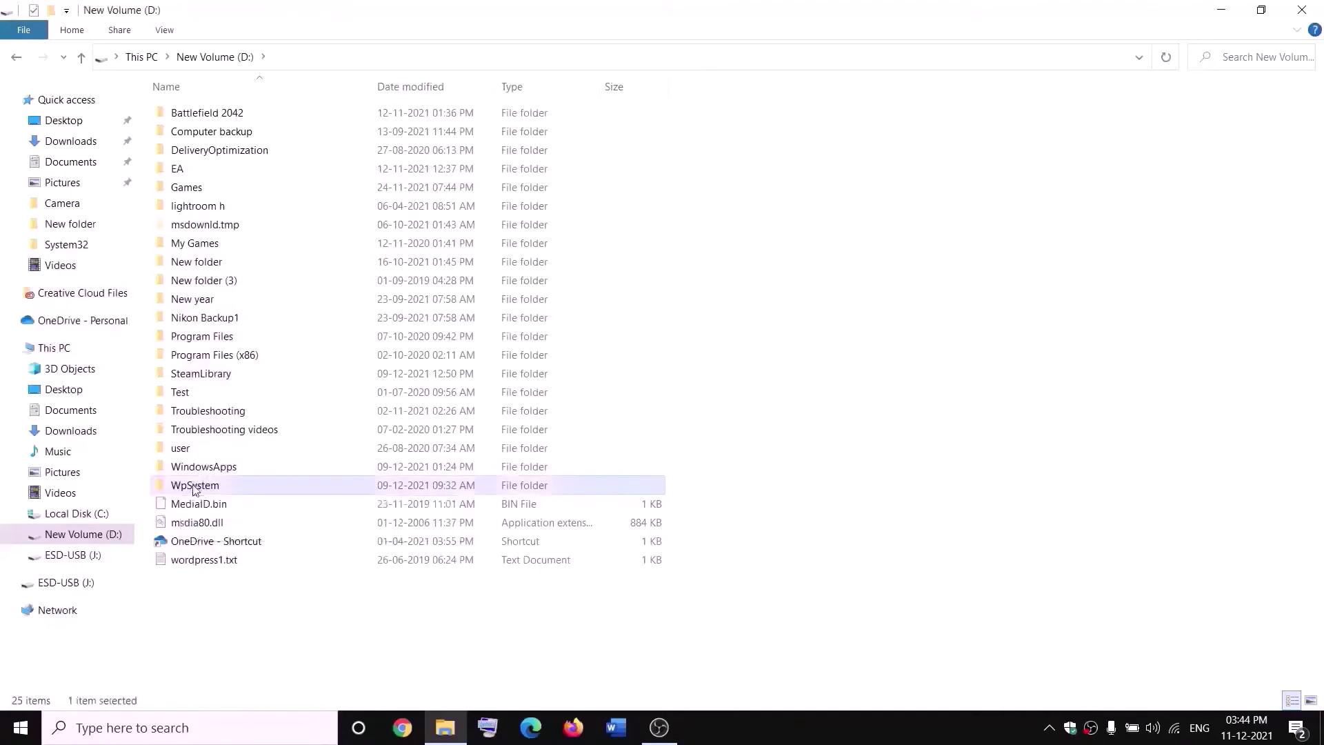
{"action": "left_click", "coordinate": [53, 697]}
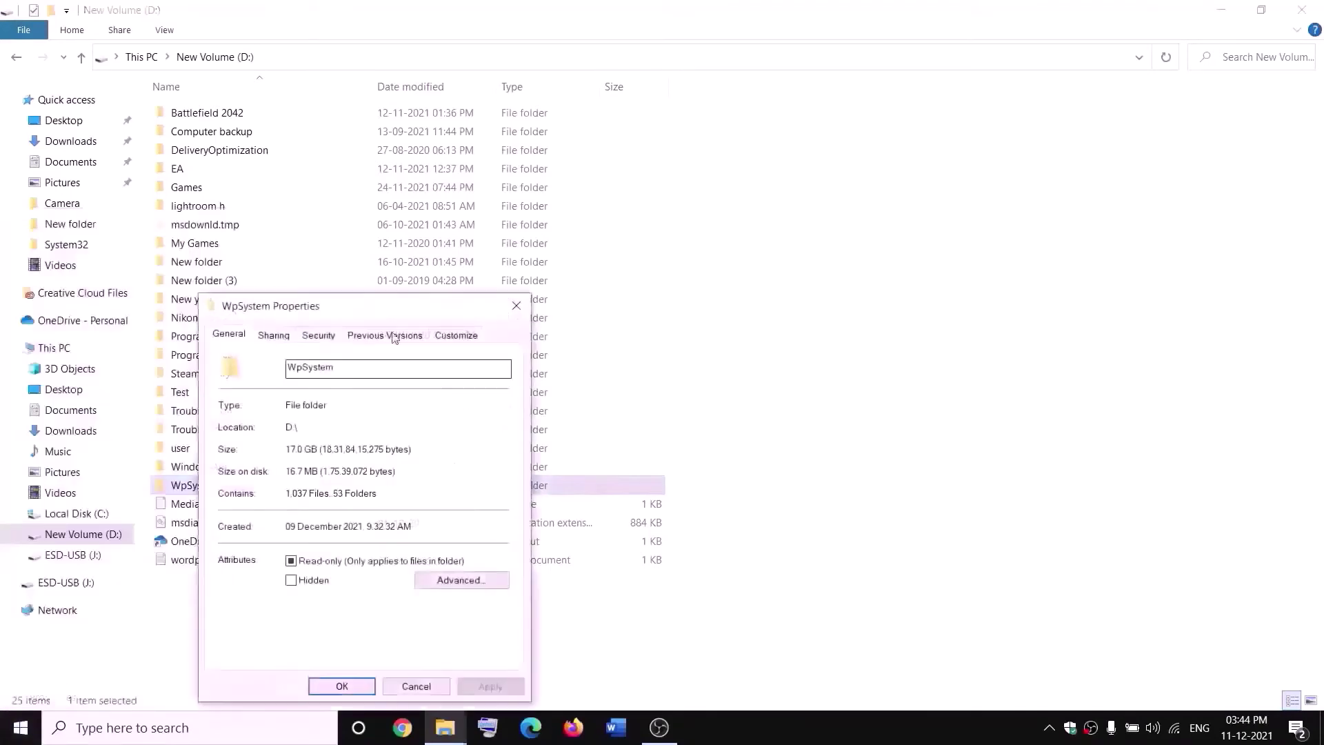
Open WpSystem's advanced security settings and enter 'eve' as the new owner name
{"action": "left_click_drag", "start_coordinate": [476, 317], "coordinate": [560, 202]}
{"action": "left_click", "coordinate": [492, 222]}
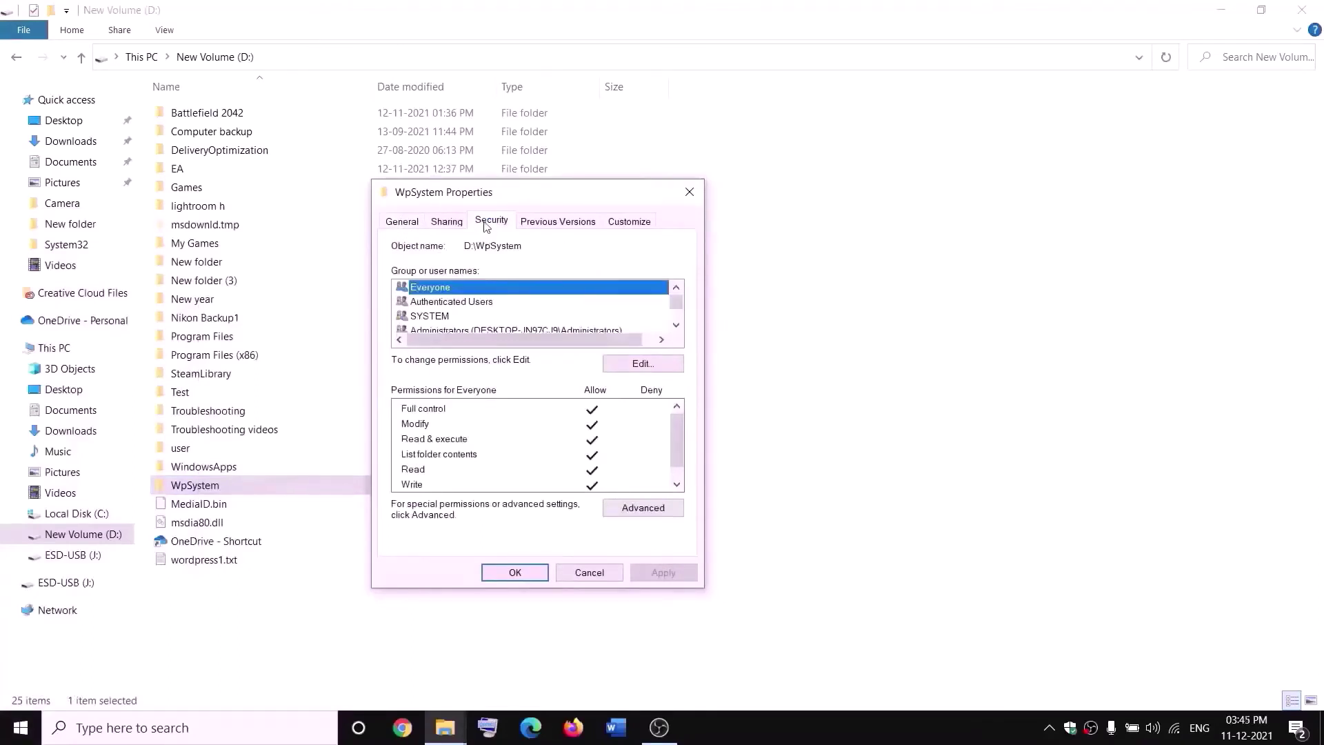
{"action": "left_click", "coordinate": [648, 508]}
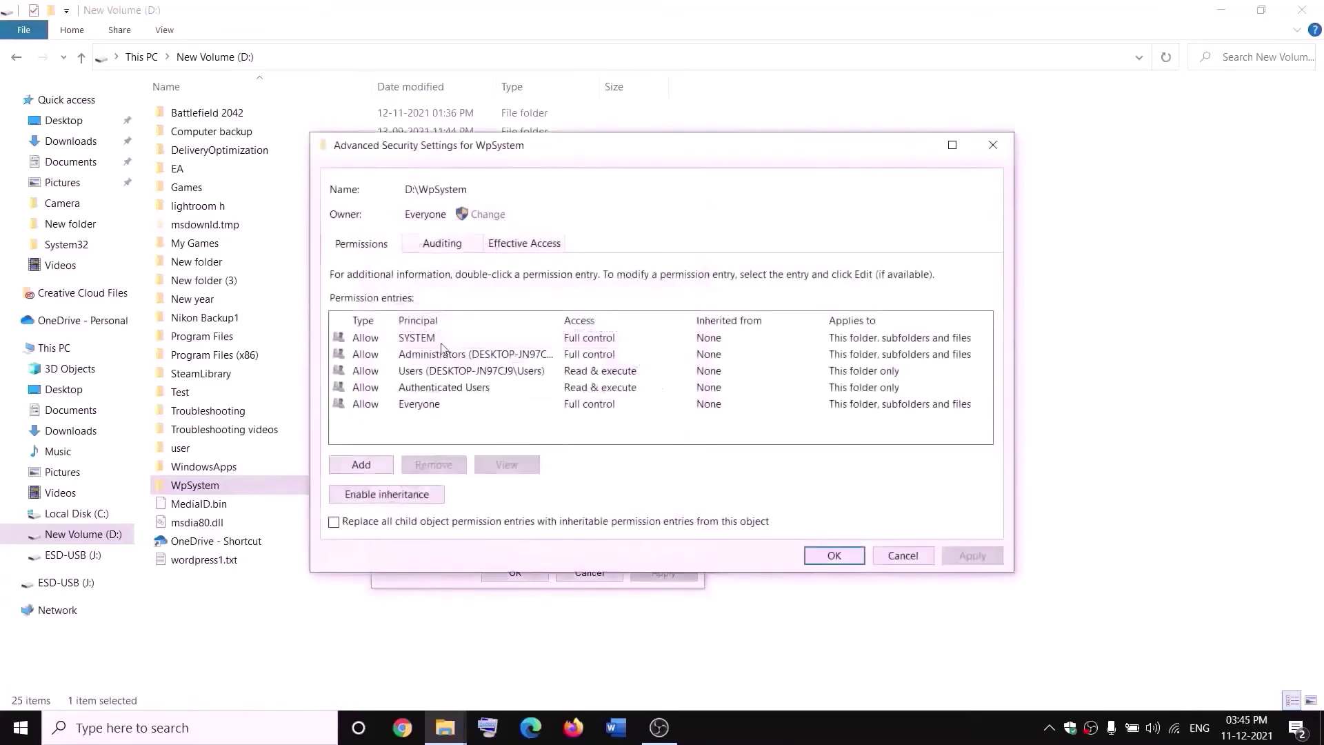
{"action": "left_click", "coordinate": [488, 214]}
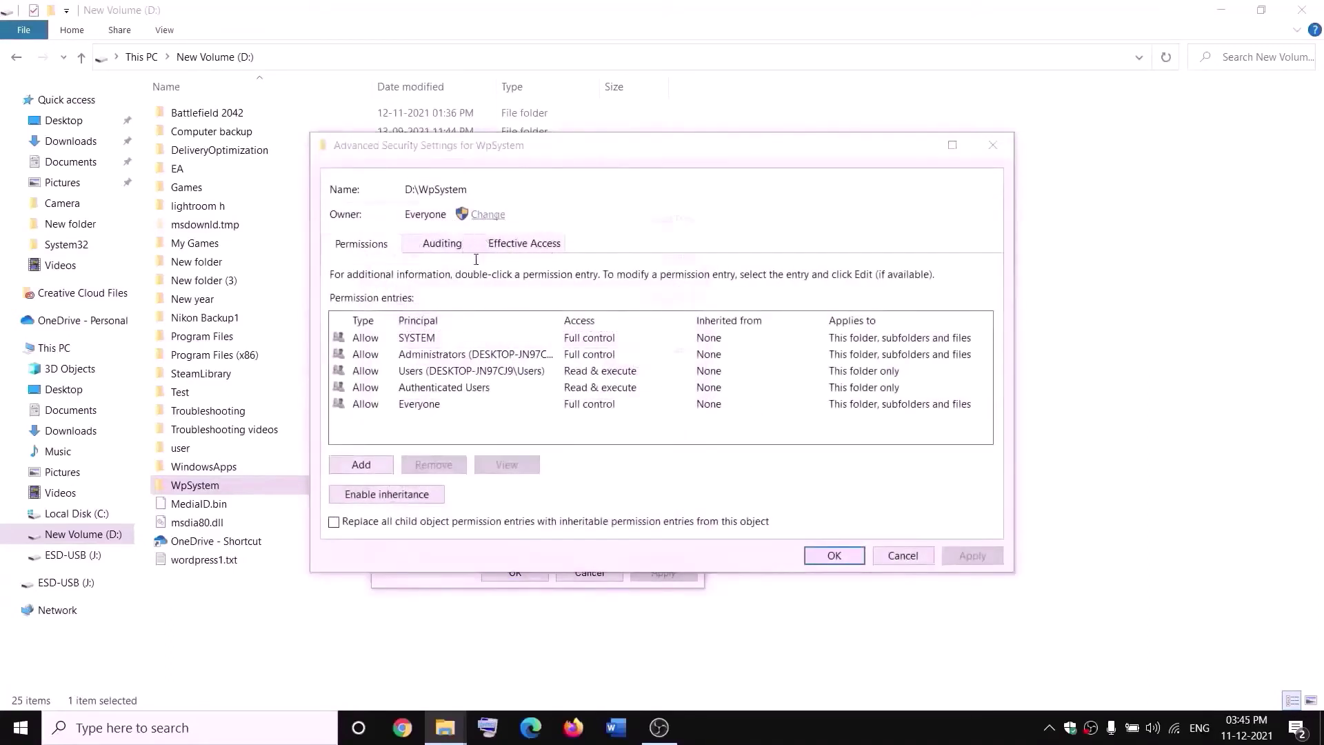
{"action": "type", "text": "e"}
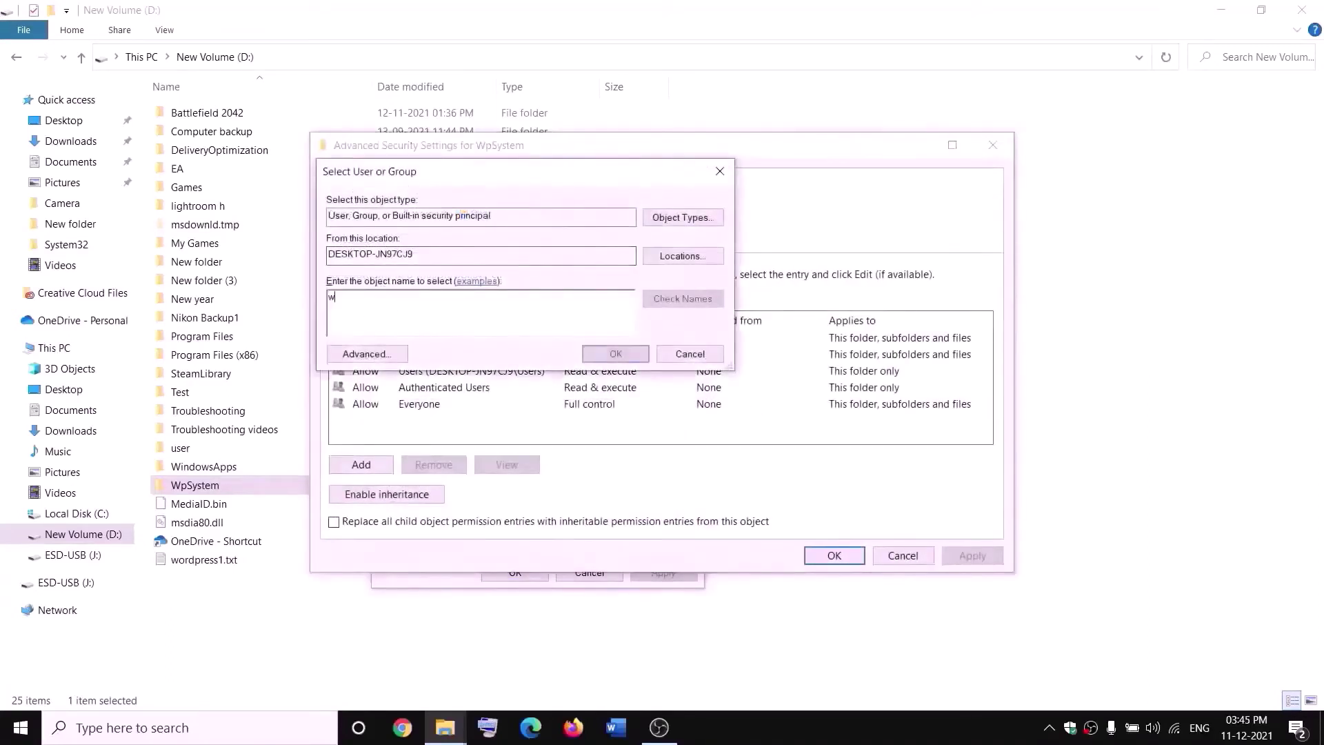
{"action": "key", "text": "BackSpace"}
{"action": "type", "text": "everyone"}
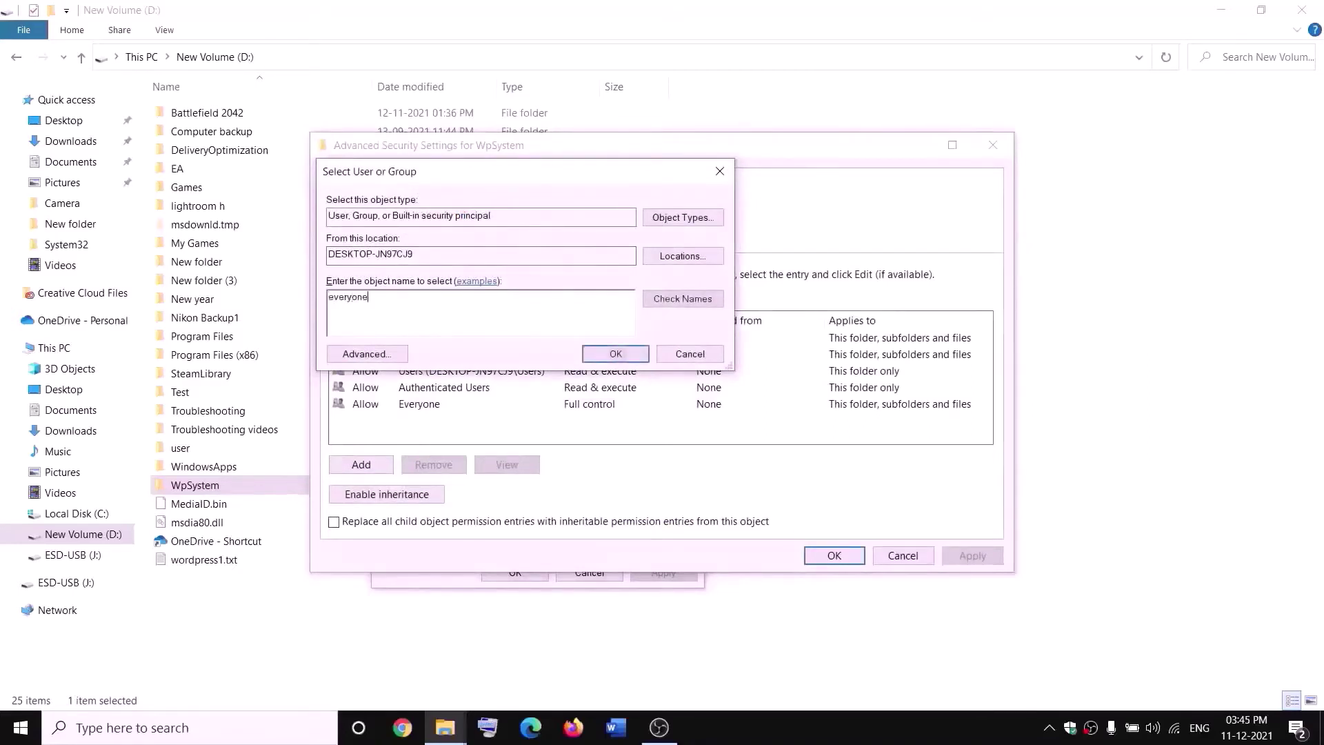
Resolve the name to Everyone, apply it as owner, and close WpSystem's Properties
{"action": "left_click_drag", "start_coordinate": [399, 294], "coordinate": [327, 297]}
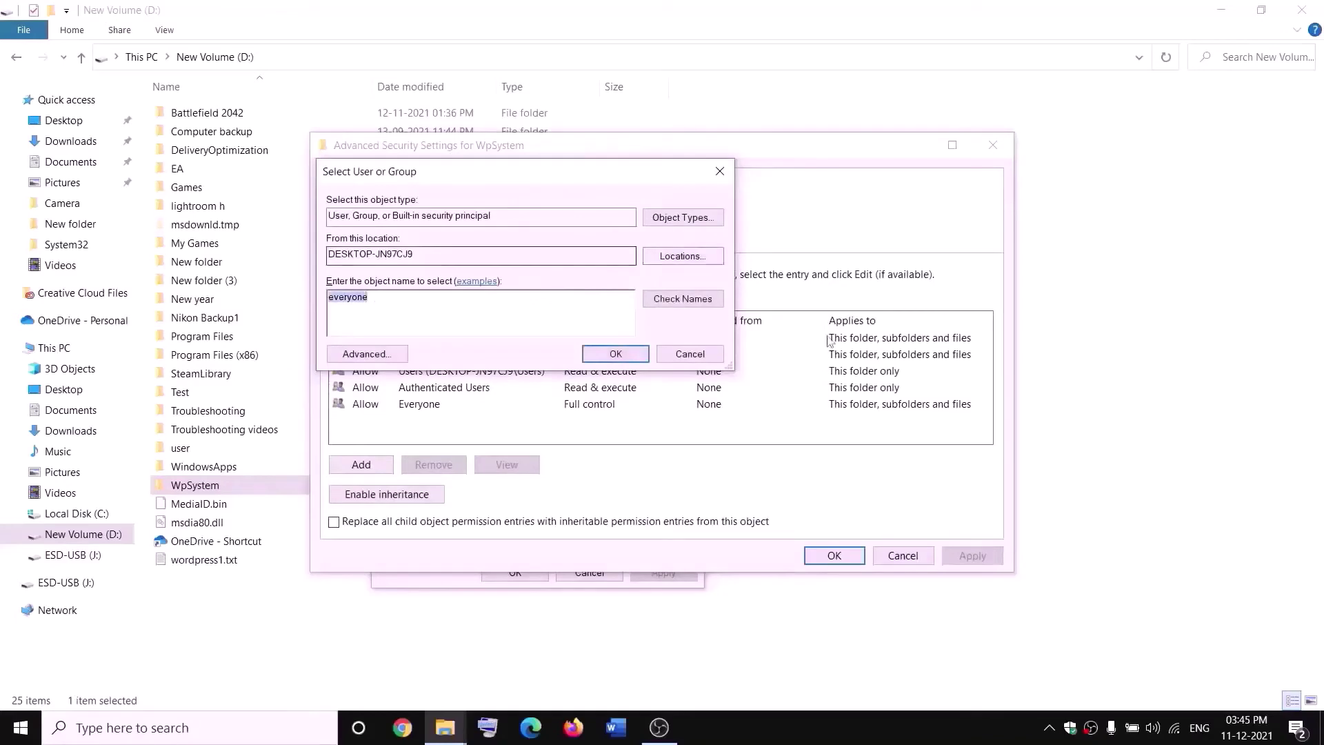
{"action": "left_click", "coordinate": [692, 307]}
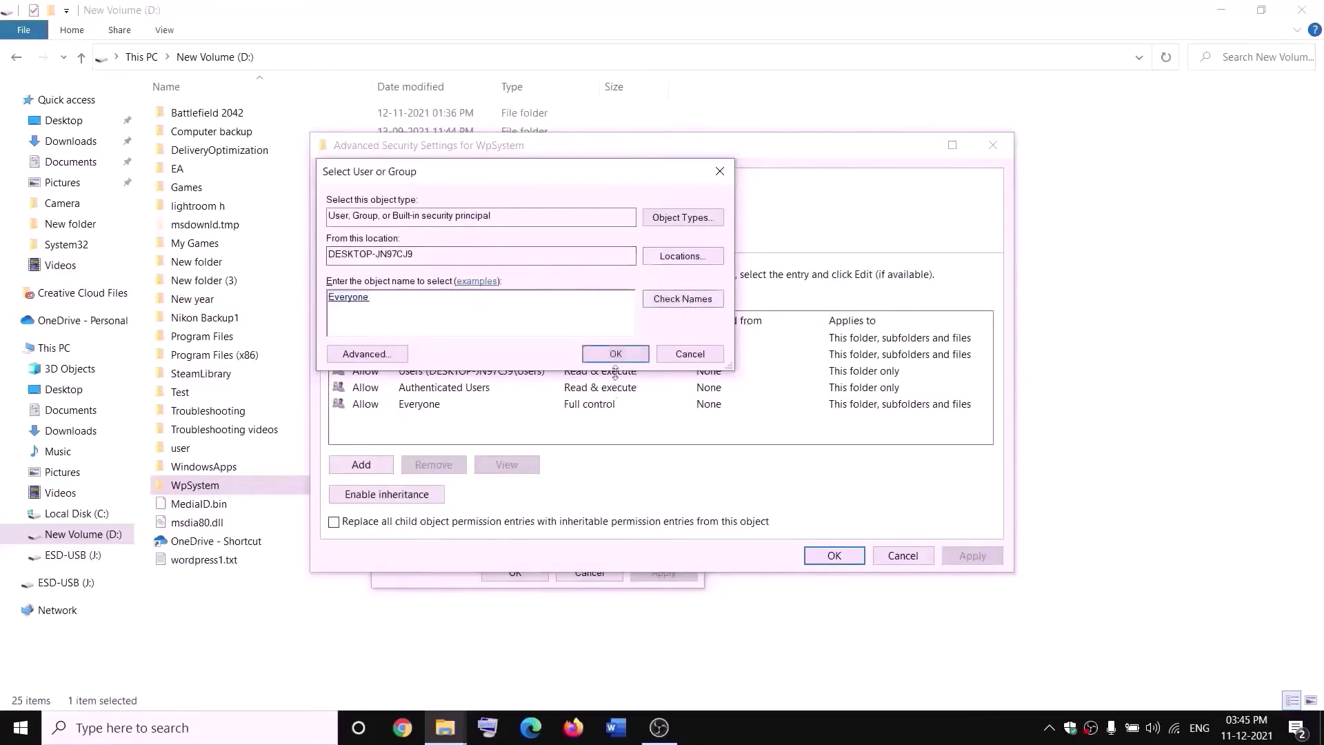
{"action": "left_click", "coordinate": [616, 354]}
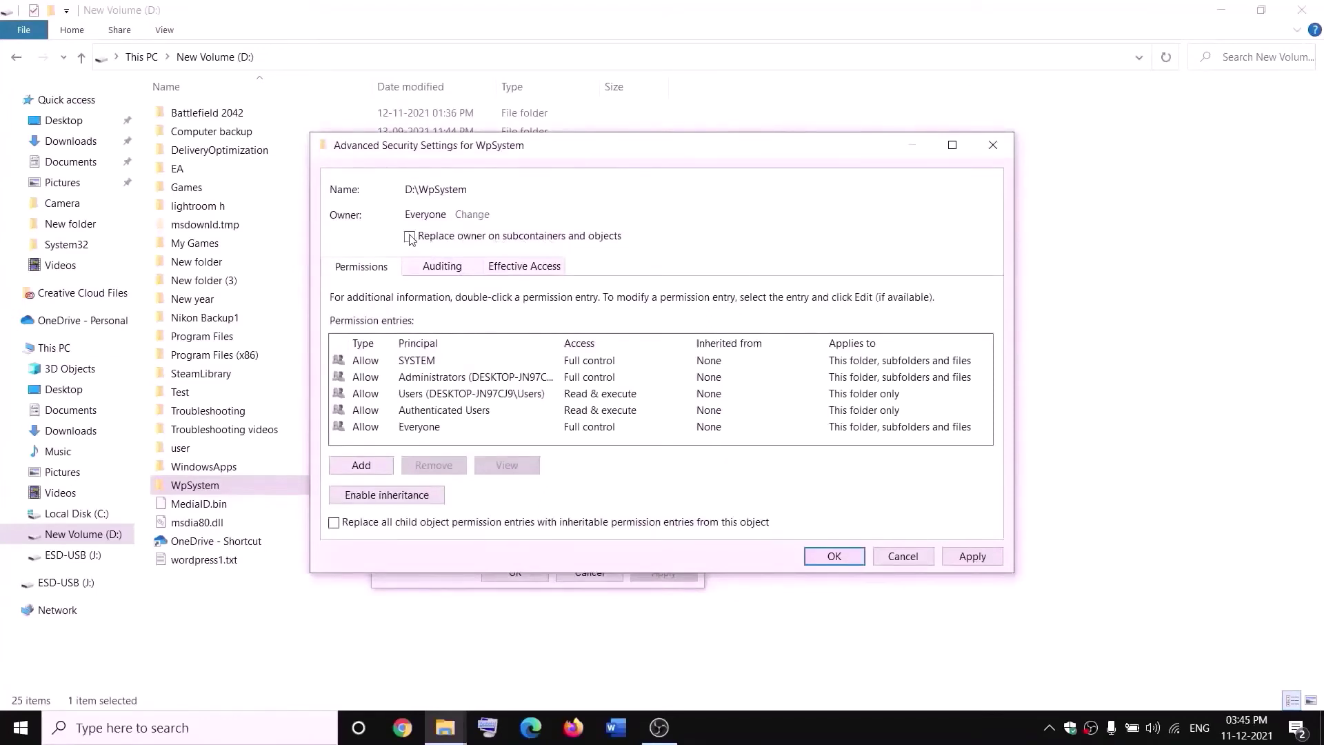
{"action": "left_click", "coordinate": [972, 555]}
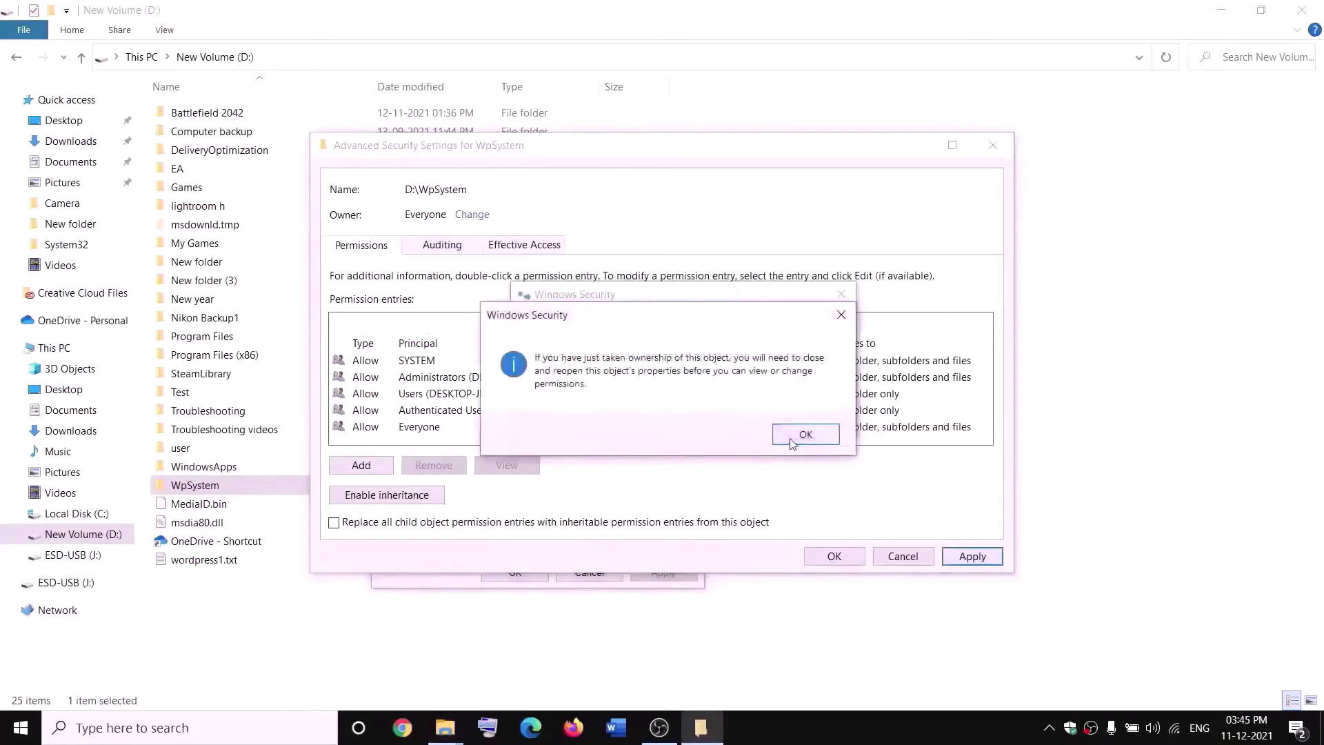
{"action": "left_click", "coordinate": [802, 435]}
{"action": "left_click", "coordinate": [516, 572]}
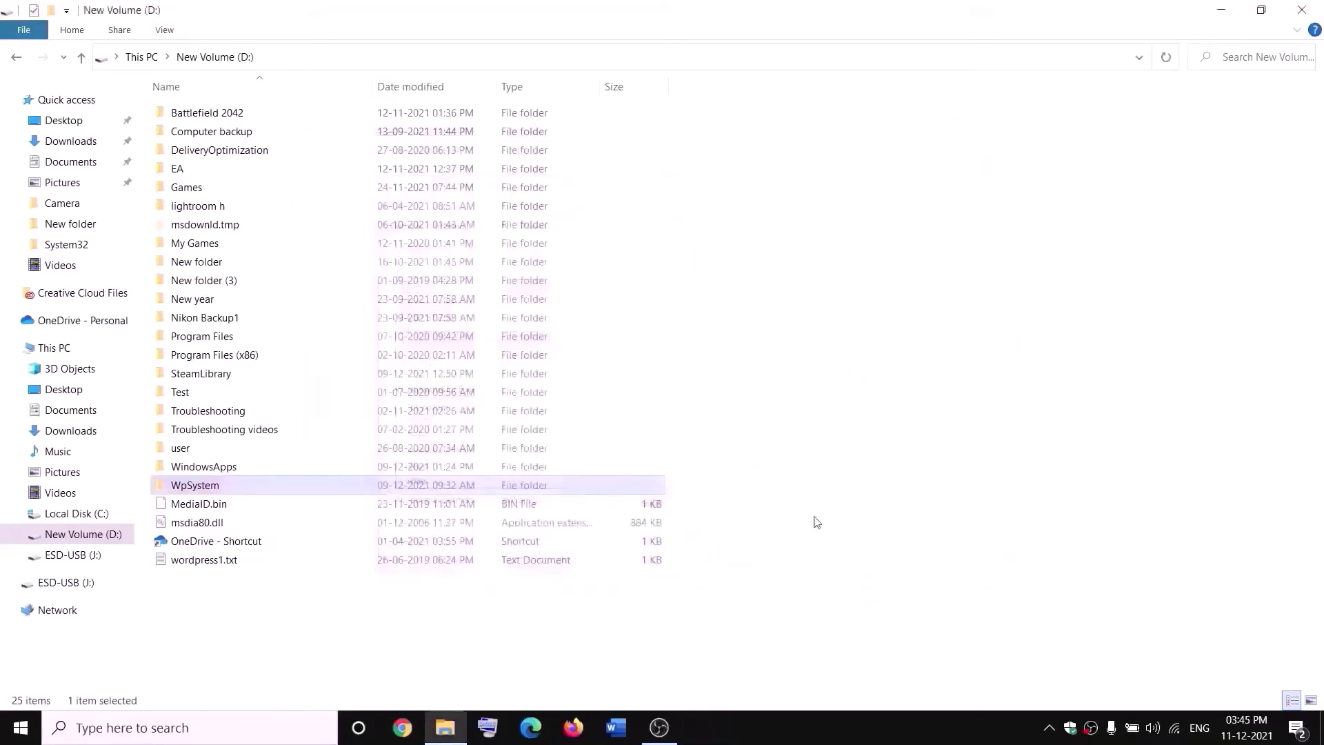
Reopen WpSystem's advanced security settings and start adding a new permission entry
{"action": "right_click", "coordinate": [198, 487]}
{"action": "left_click", "coordinate": [52, 696]}
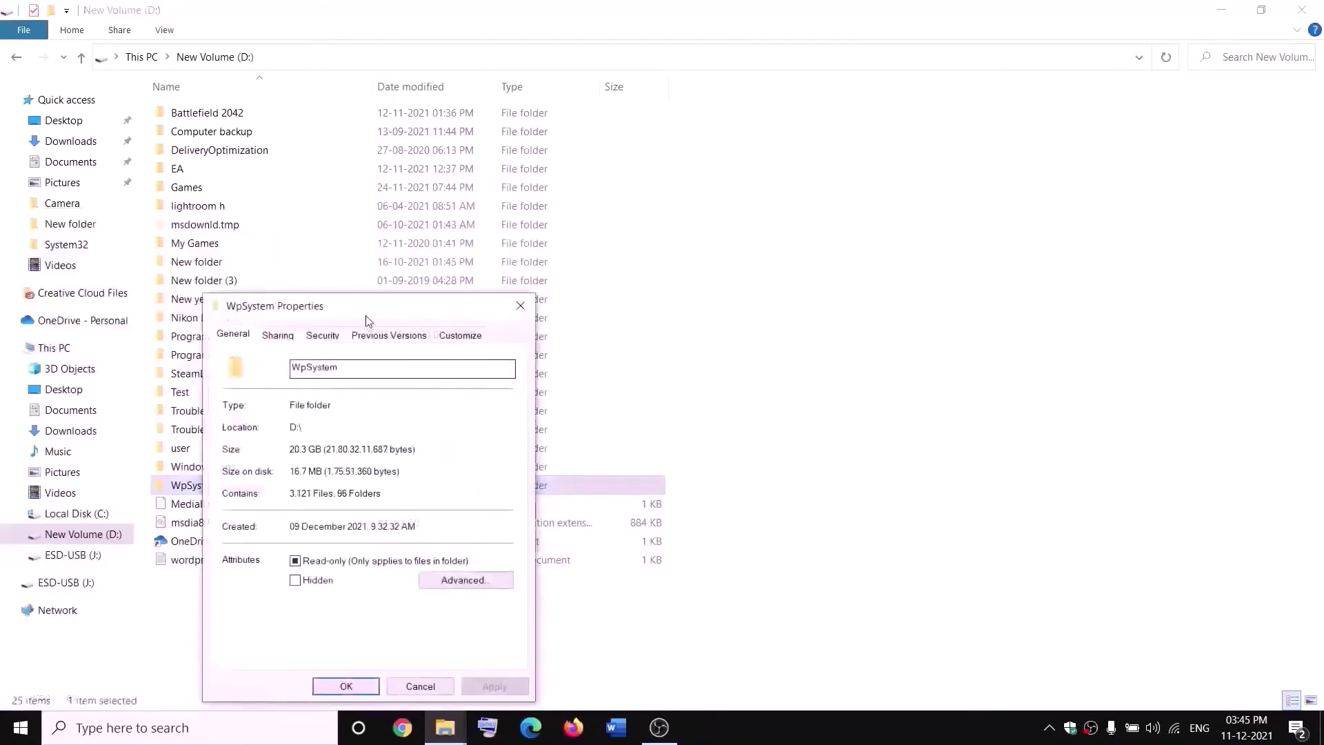
{"action": "left_click", "coordinate": [488, 253]}
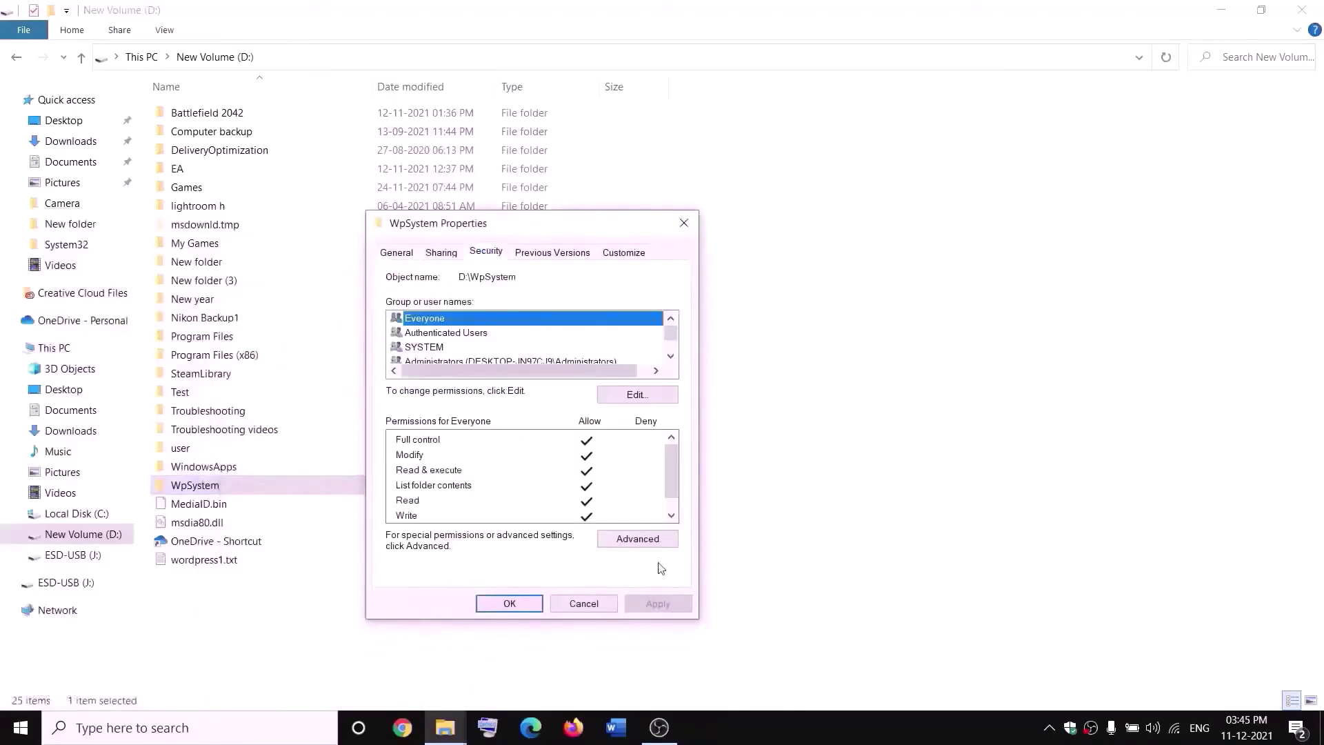
{"action": "left_click", "coordinate": [637, 539]}
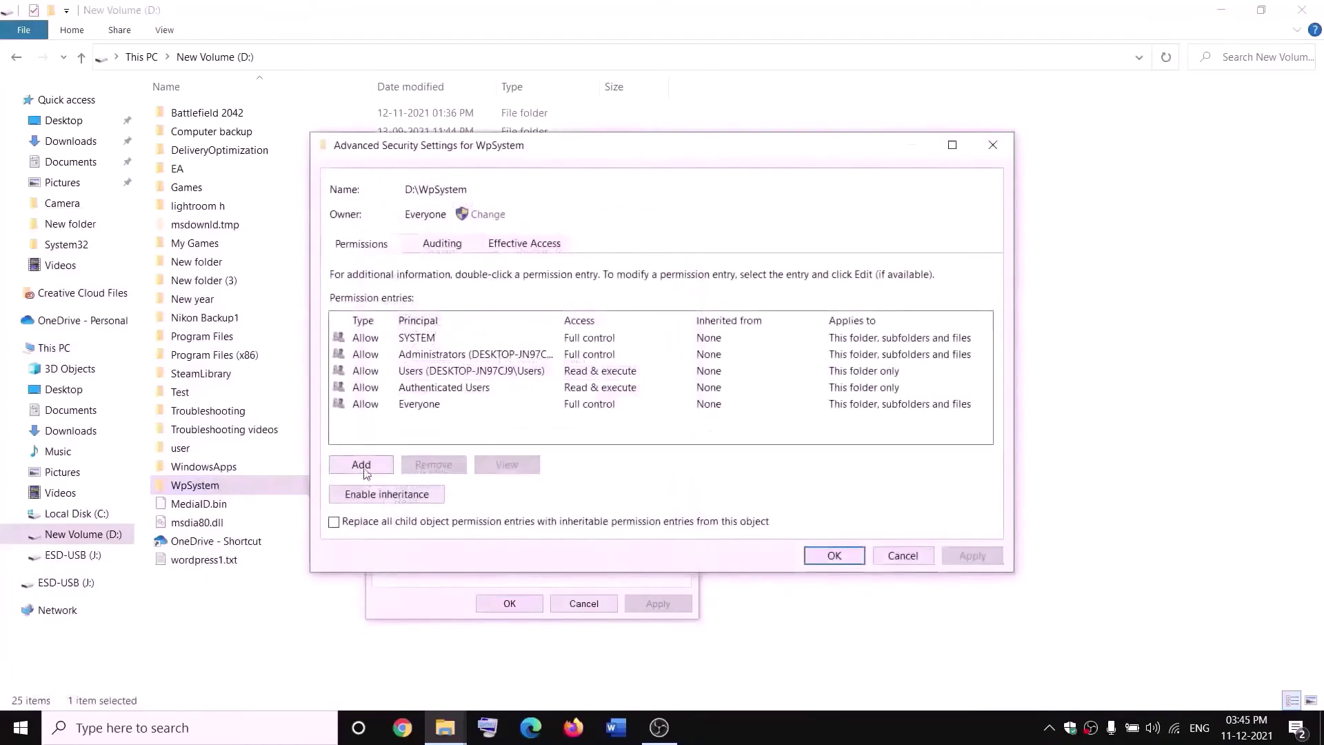
{"action": "left_click", "coordinate": [362, 464]}
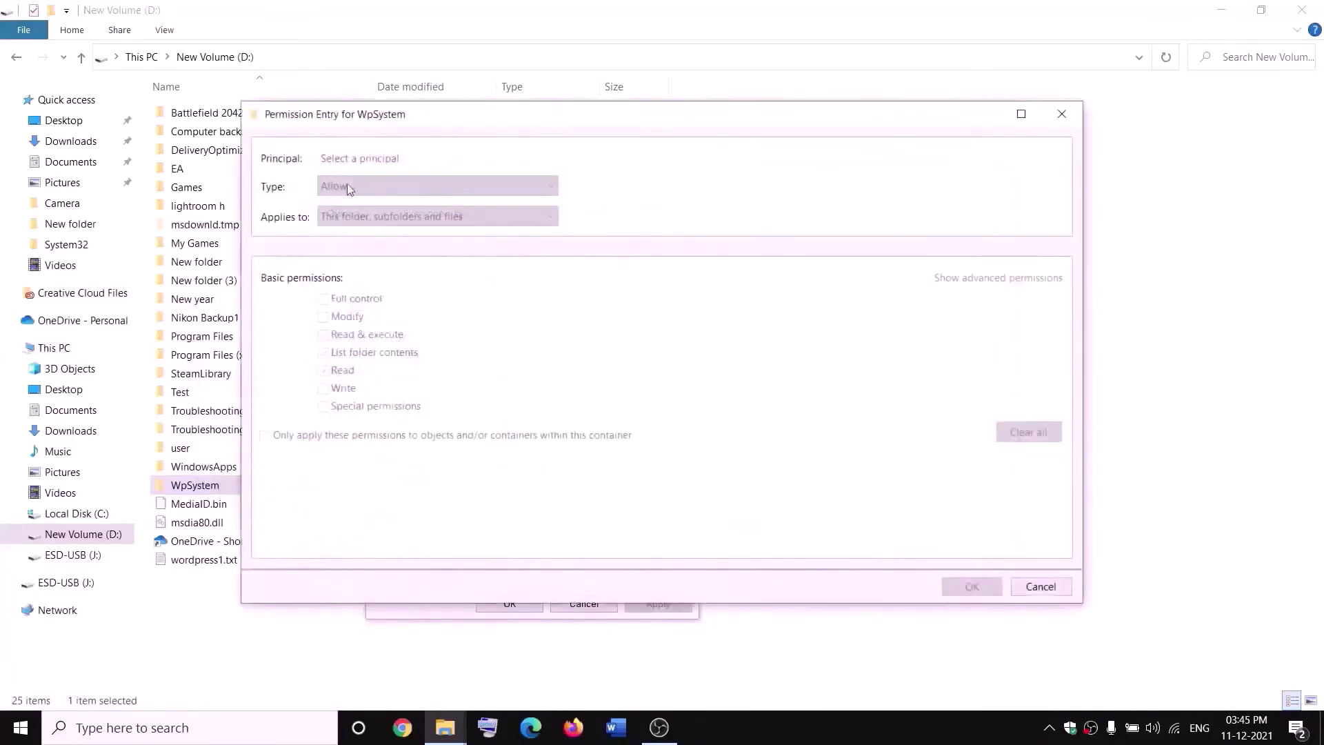
Set the entry's principal to Everyone with Full control, apply it, and close all dialogs
{"action": "left_click", "coordinate": [361, 160]}
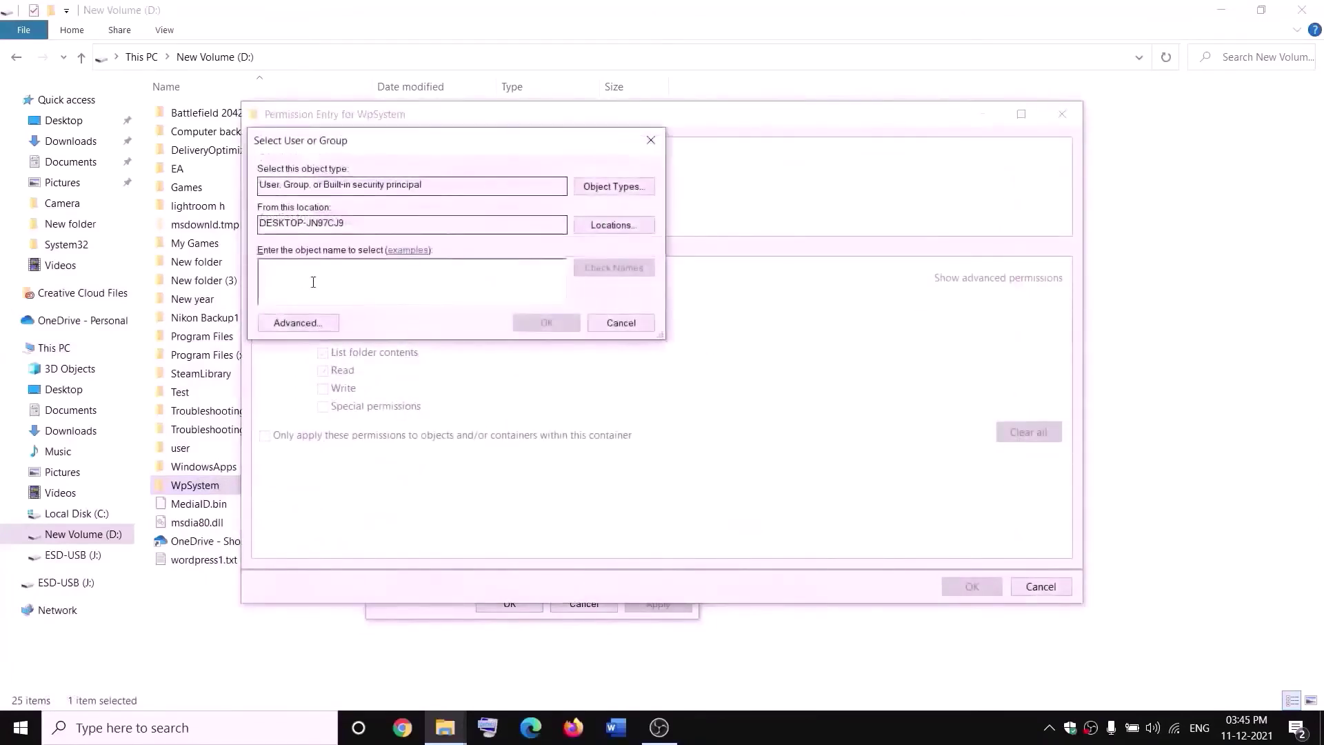
{"action": "type", "text": "everyone"}
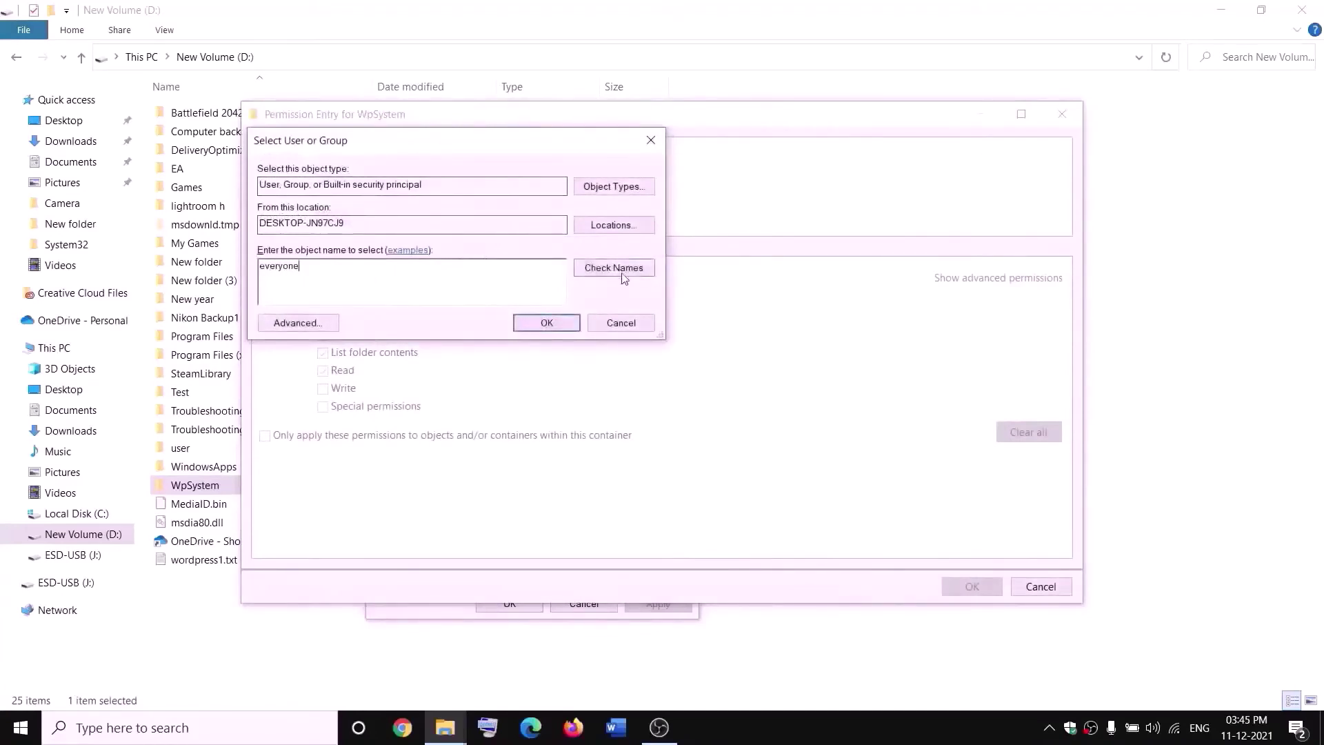
{"action": "left_click", "coordinate": [597, 268]}
{"action": "left_click", "coordinate": [546, 323]}
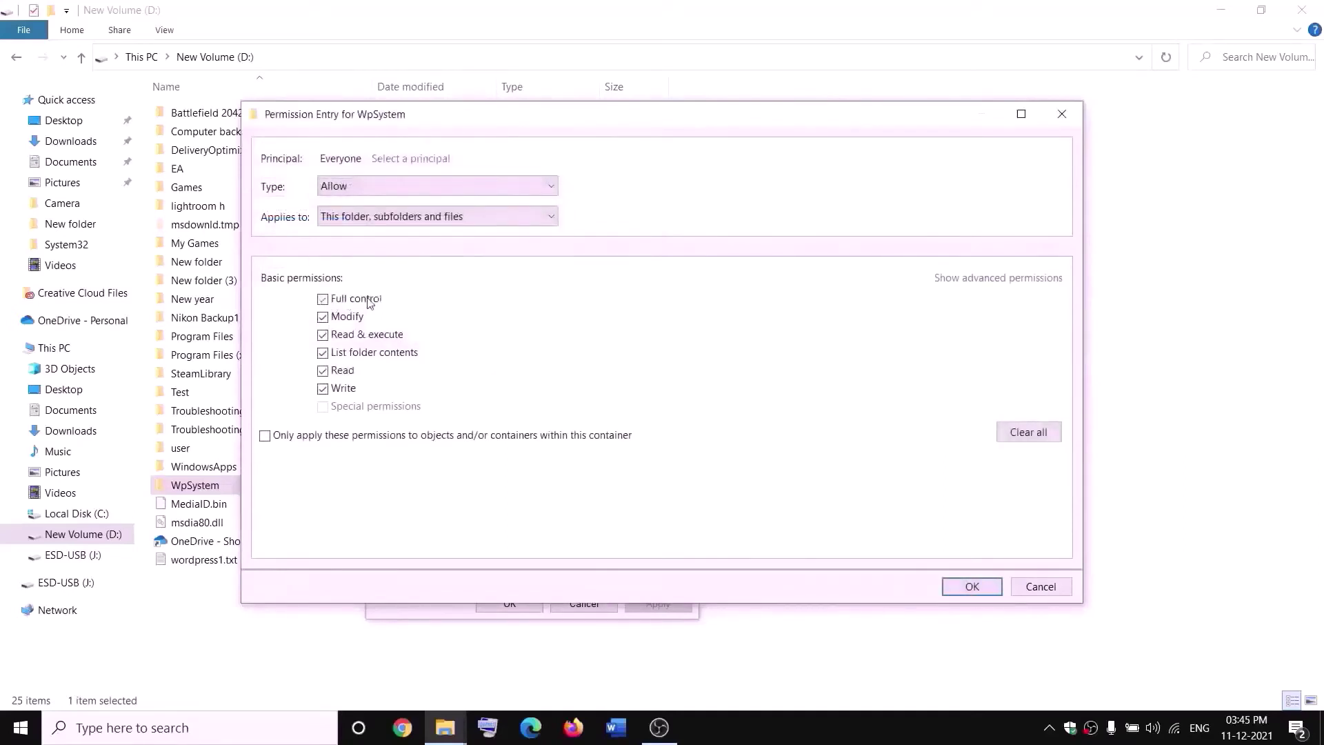
{"action": "left_click", "coordinate": [972, 586]}
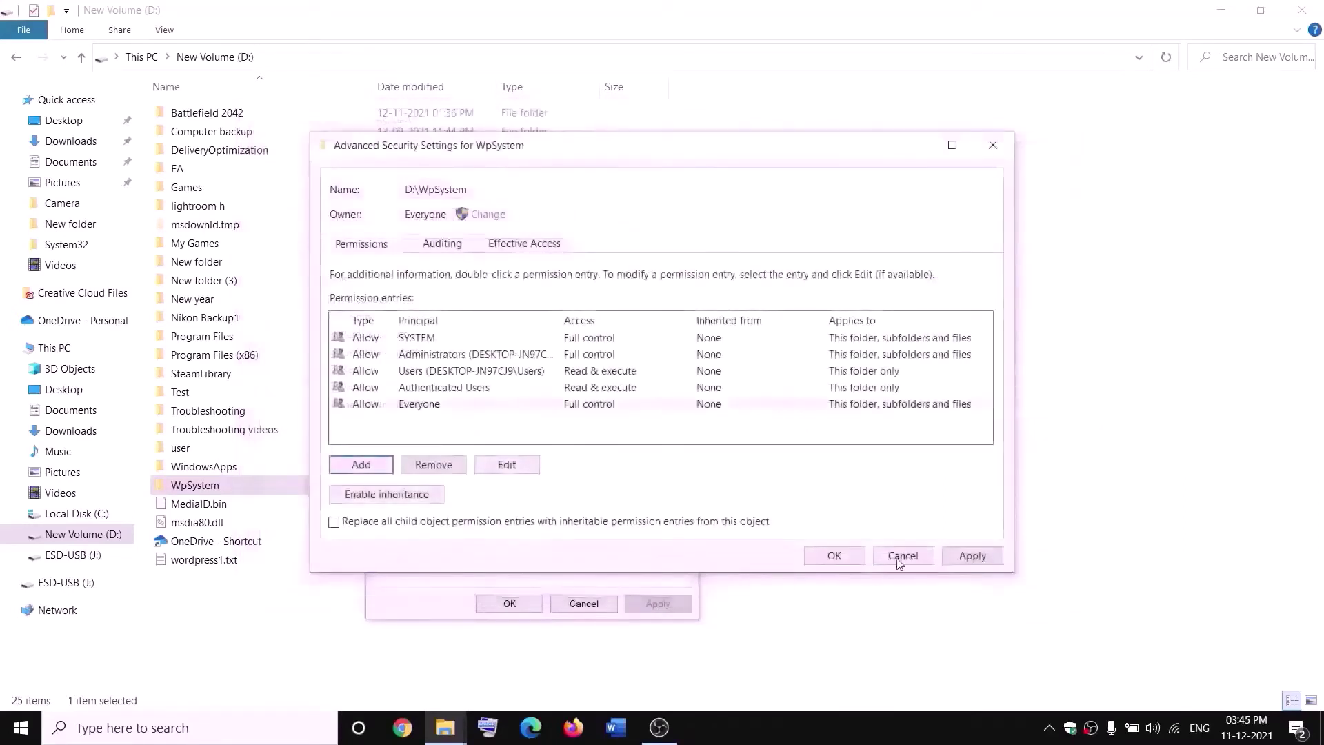
{"action": "left_click", "coordinate": [972, 556]}
{"action": "left_click", "coordinate": [834, 555]}
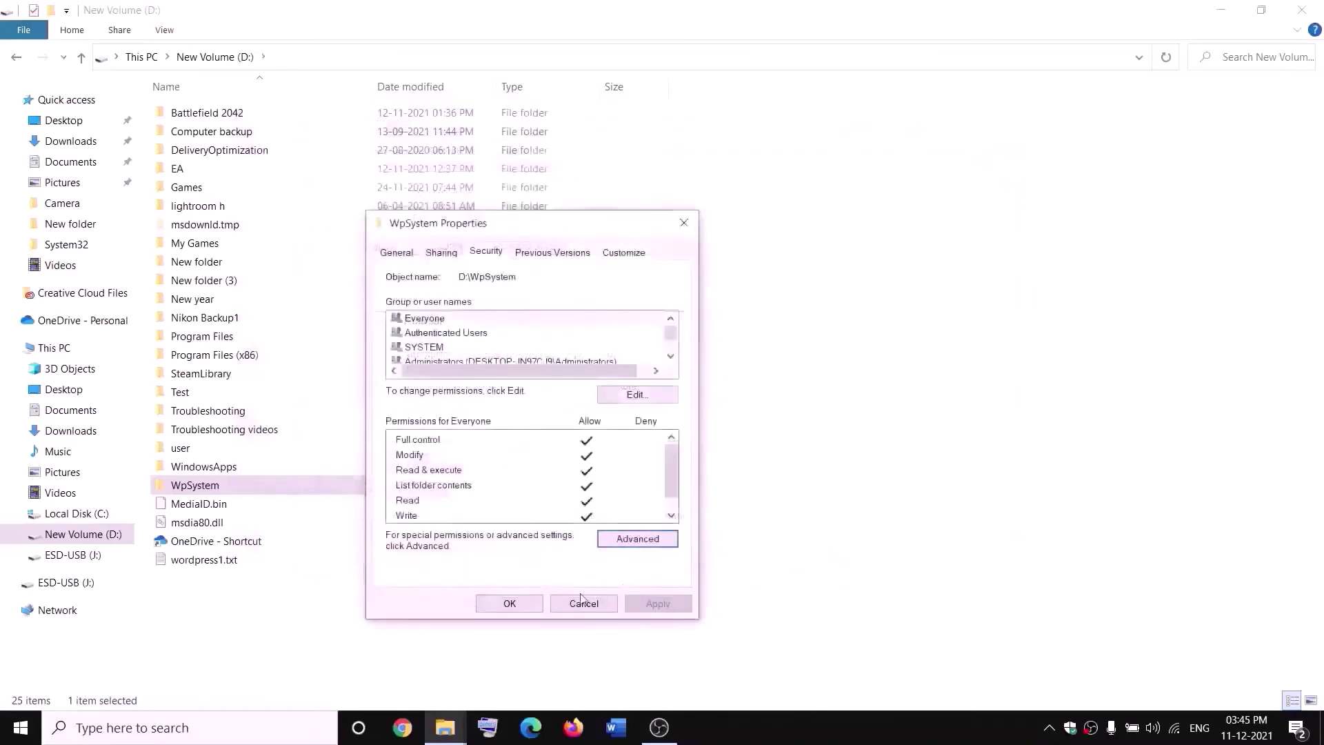
{"action": "left_click", "coordinate": [509, 603]}
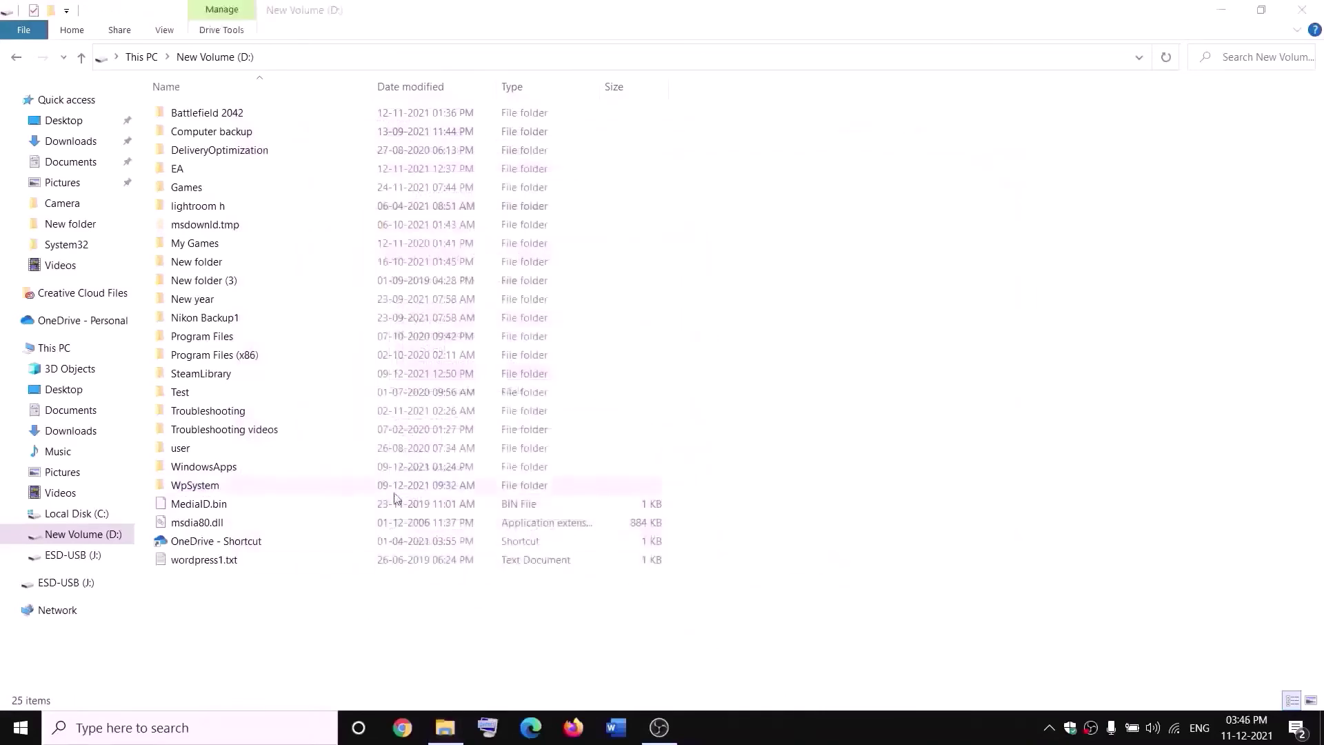
Append '.old' to the WpSystem folder name, making it WpSystem.old
{"action": "right_click", "coordinate": [194, 491]}
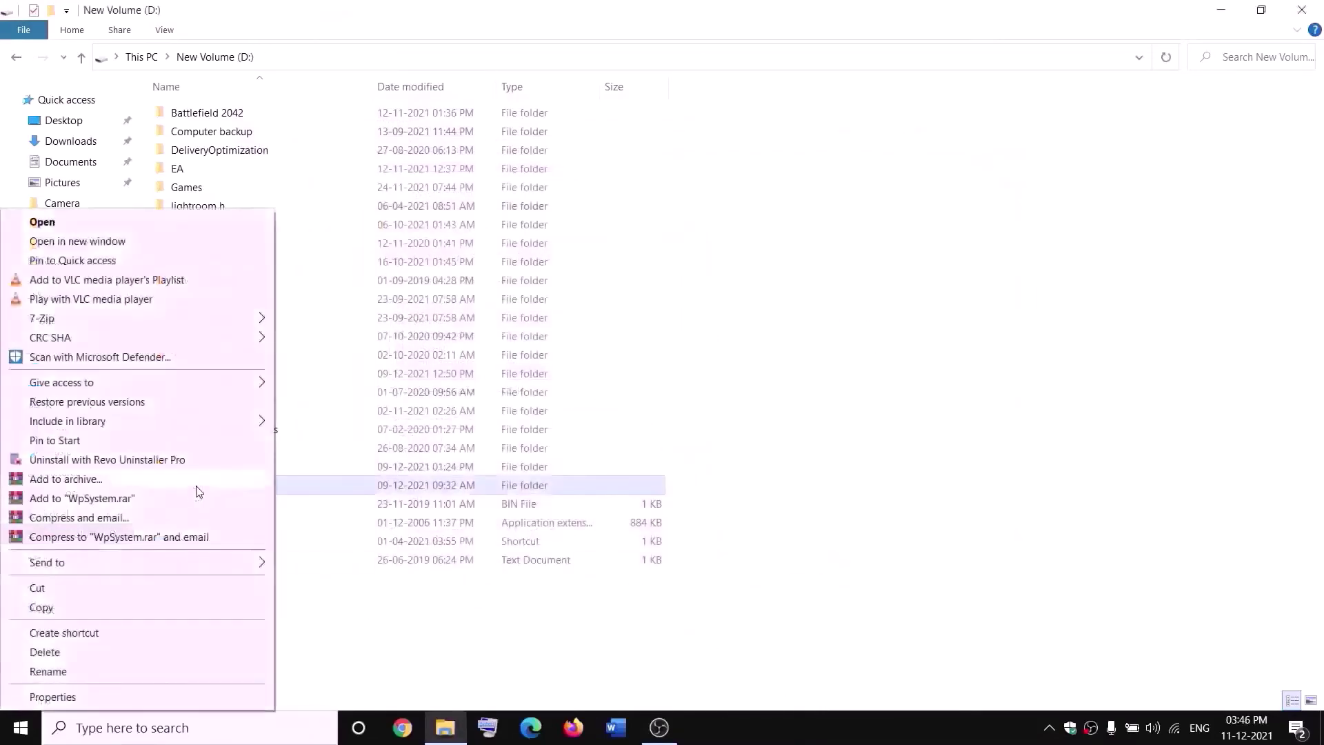
{"action": "left_click", "coordinate": [53, 675]}
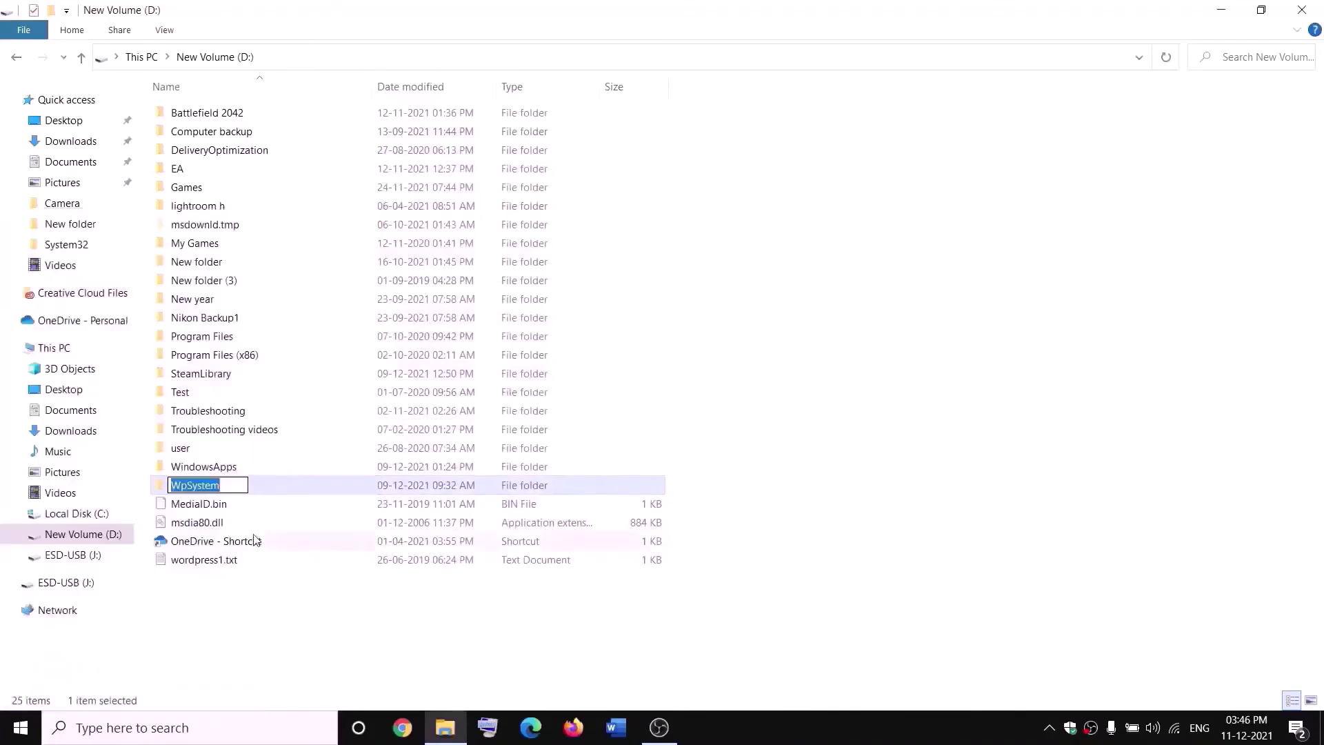
{"action": "key", "text": "End"}
{"action": "type", "text": ".old"}
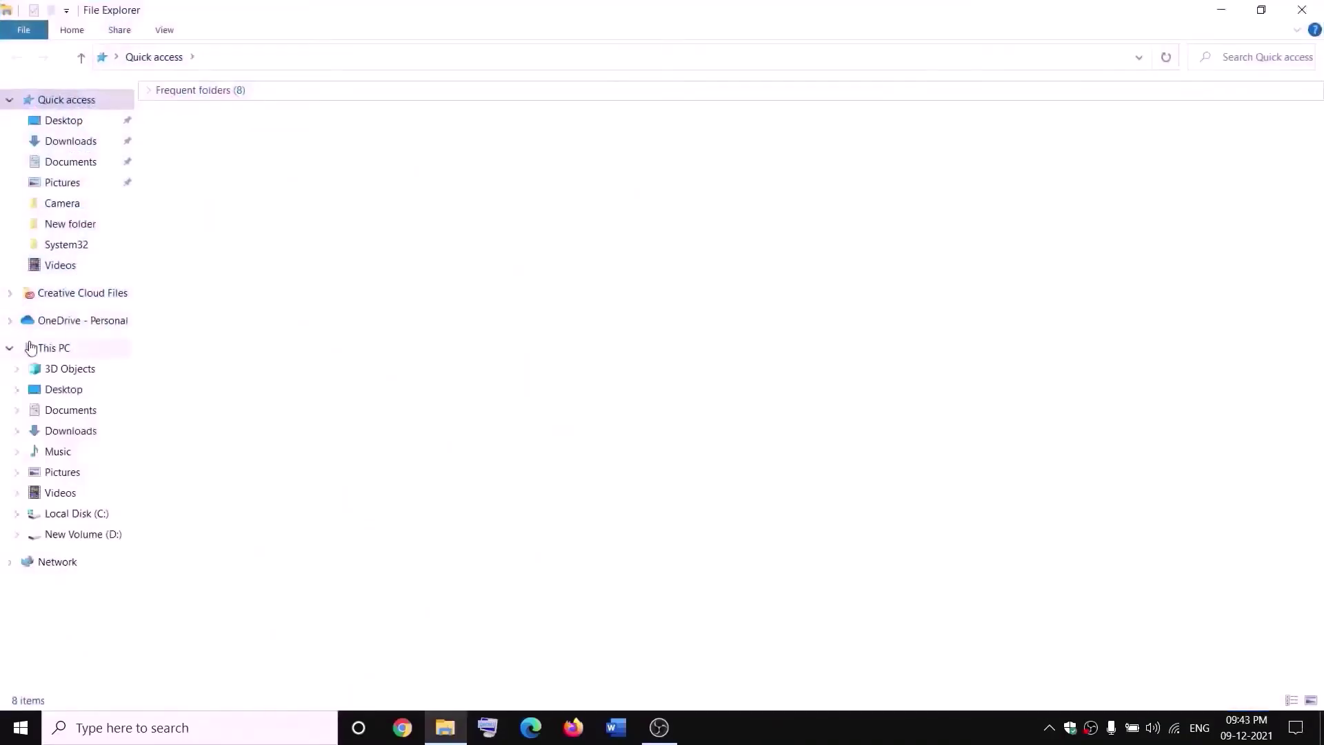
Go to New Volume (D:) and open WindowsApps' advanced security settings
{"action": "left_click", "coordinate": [32, 349]}
{"action": "double_click", "coordinate": [474, 250]}
{"action": "left_click", "coordinate": [234, 467]}
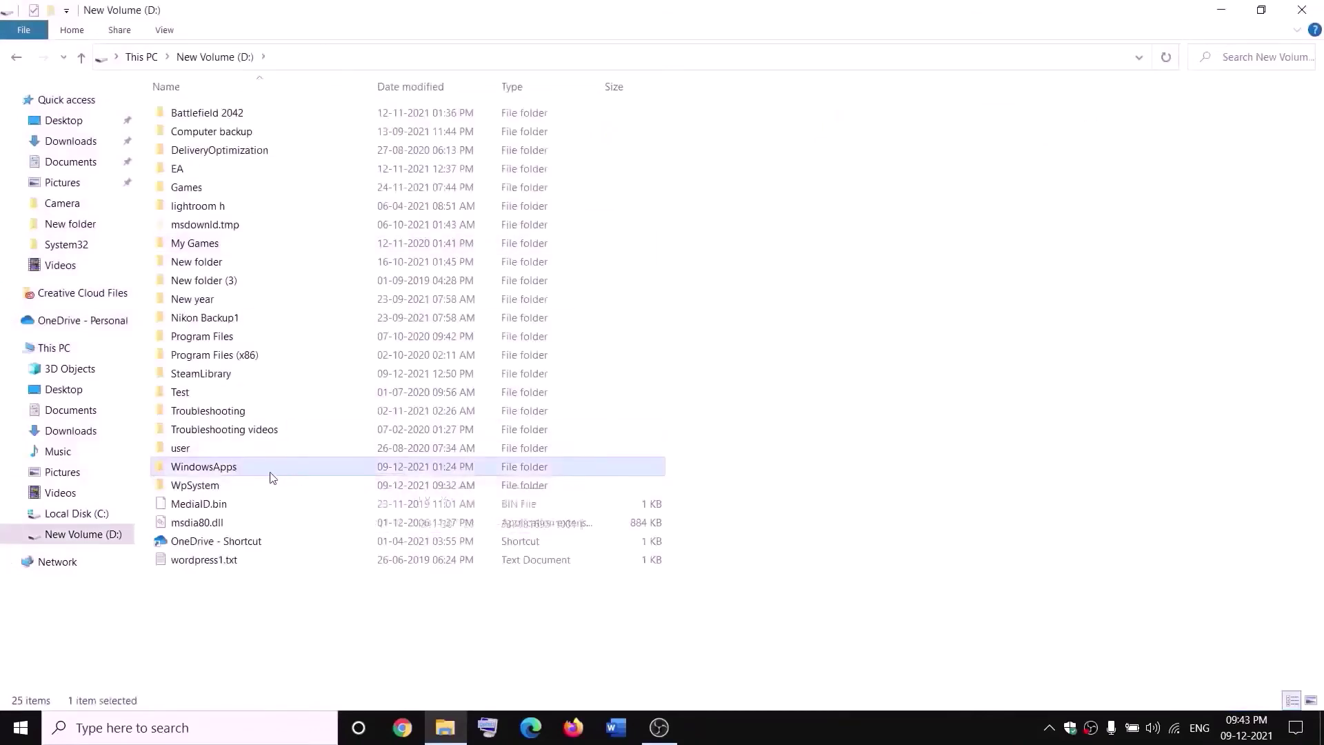
{"action": "right_click", "coordinate": [249, 470]}
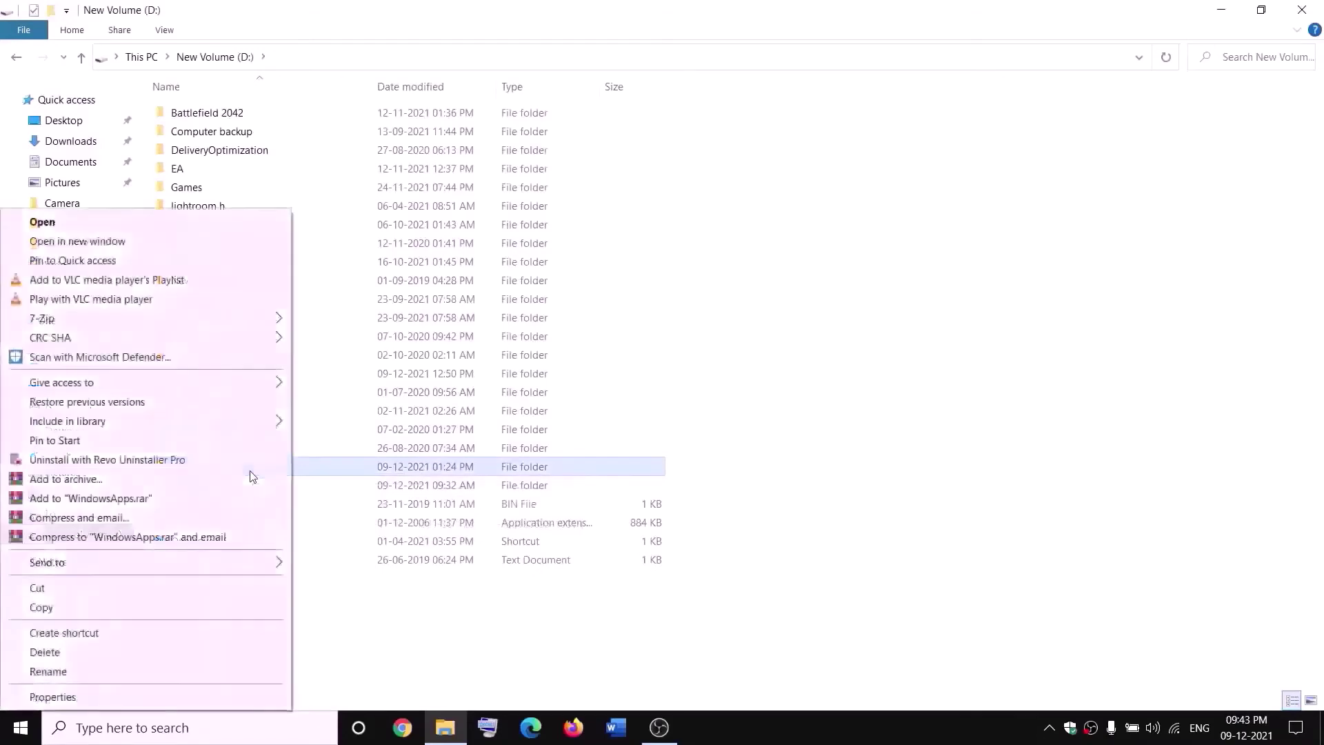
{"action": "left_click", "coordinate": [53, 697]}
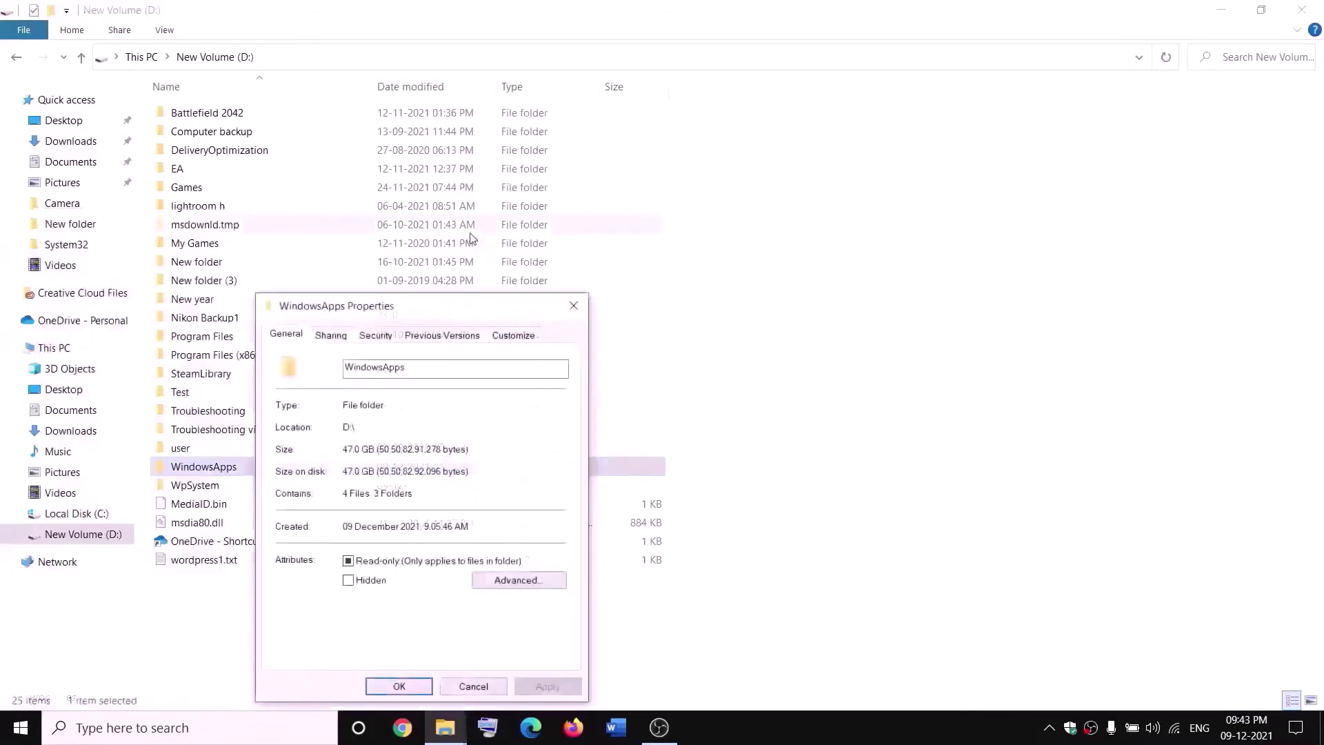
{"action": "left_click", "coordinate": [375, 336]}
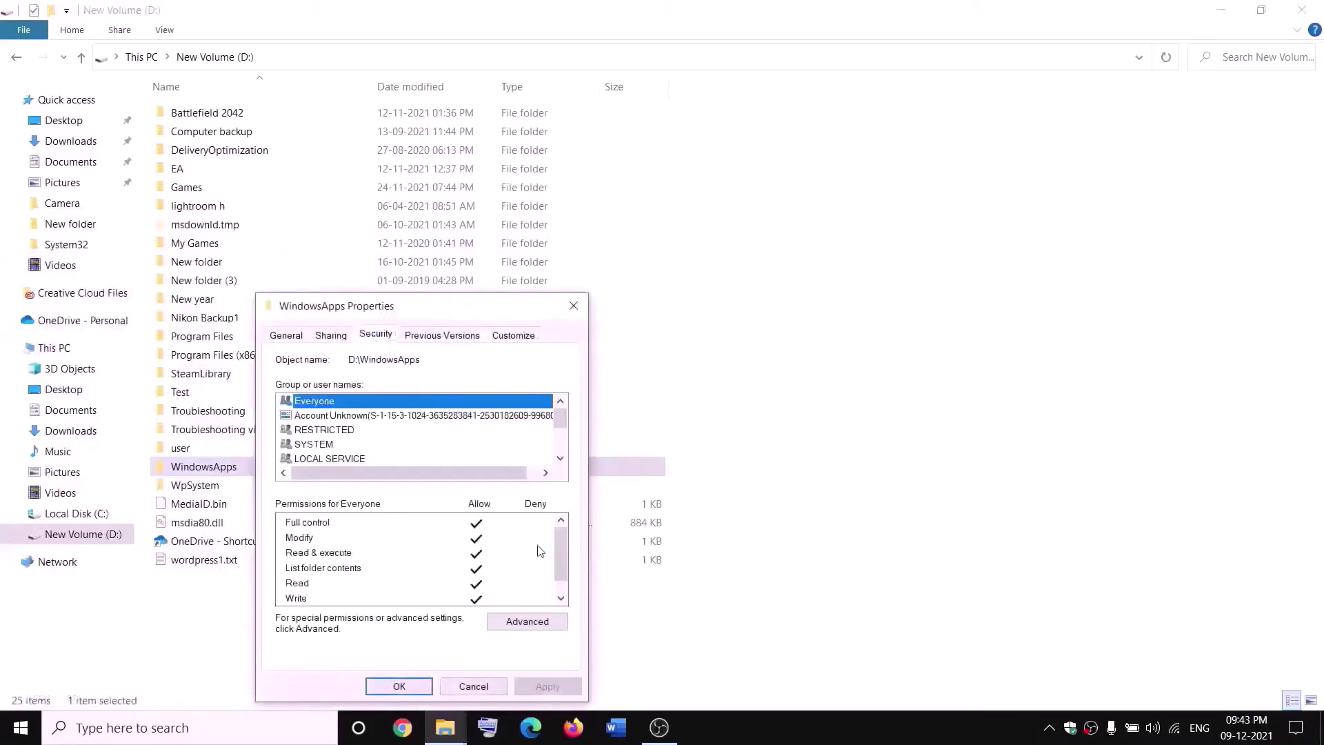
{"action": "left_click", "coordinate": [527, 621]}
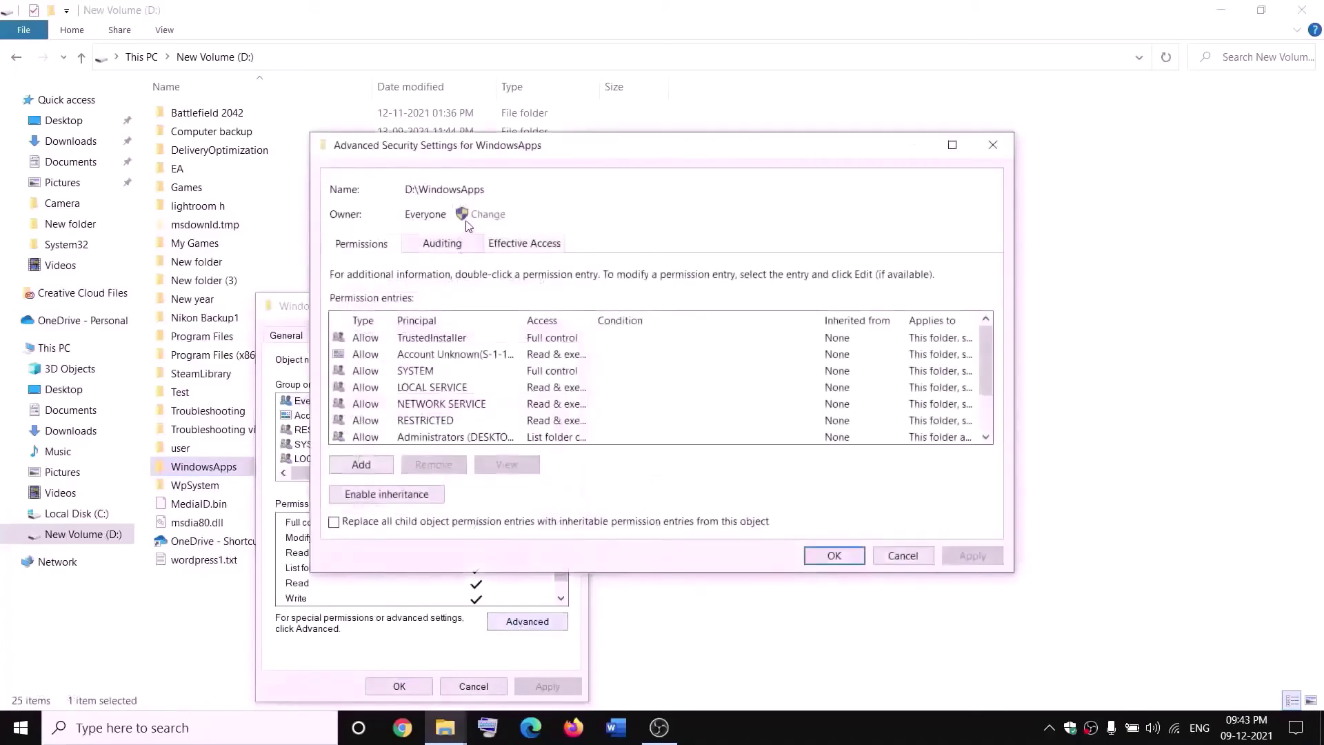
Change the WindowsApps owner to Everyone, apply it, and close all dialogs
{"action": "left_click", "coordinate": [489, 215]}
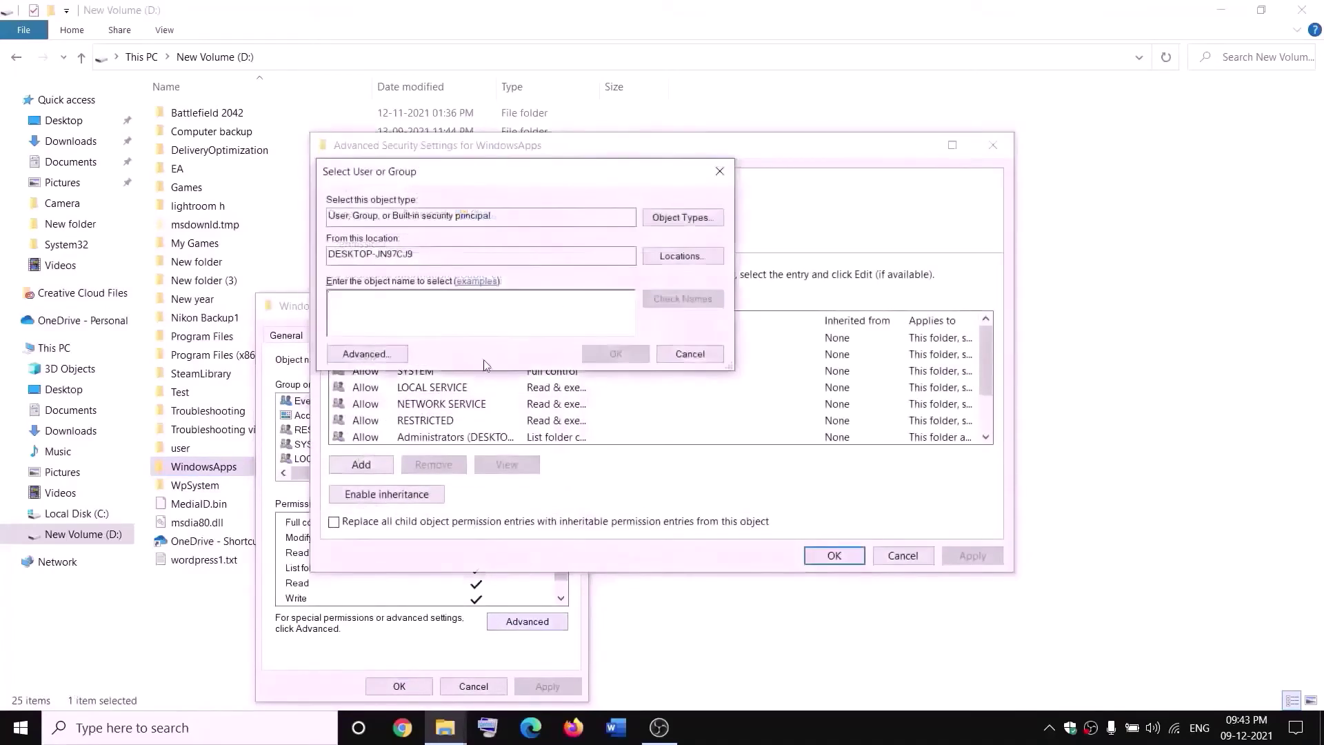
{"action": "type", "text": "everyone"}
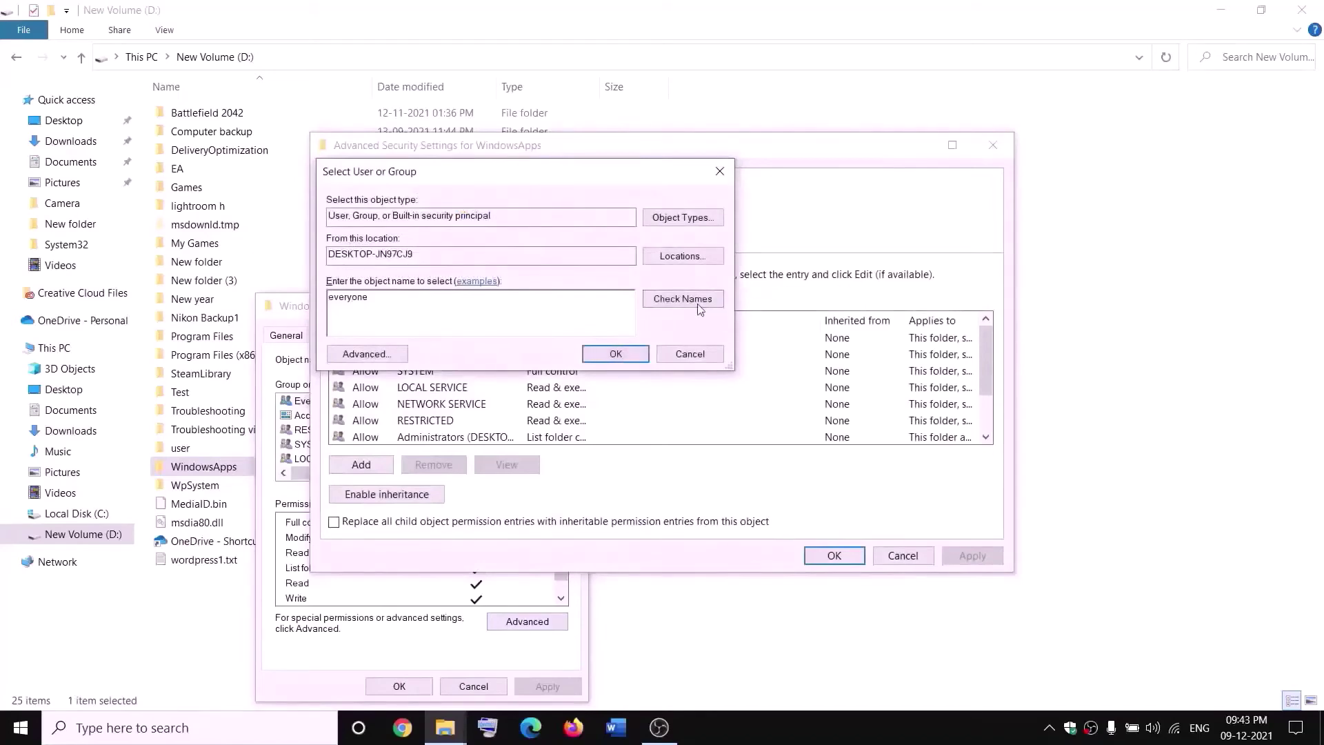
{"action": "left_click", "coordinate": [699, 303]}
{"action": "left_click", "coordinate": [616, 355]}
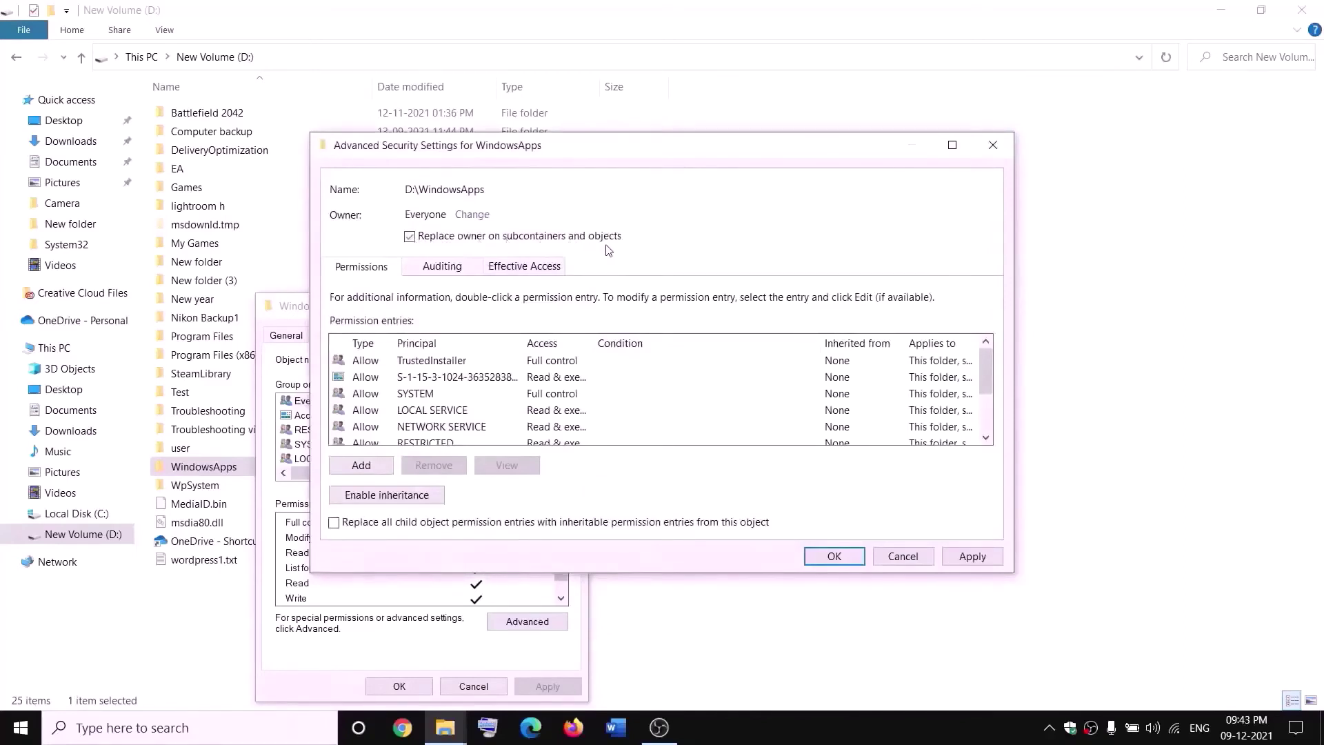
{"action": "left_click", "coordinate": [972, 556]}
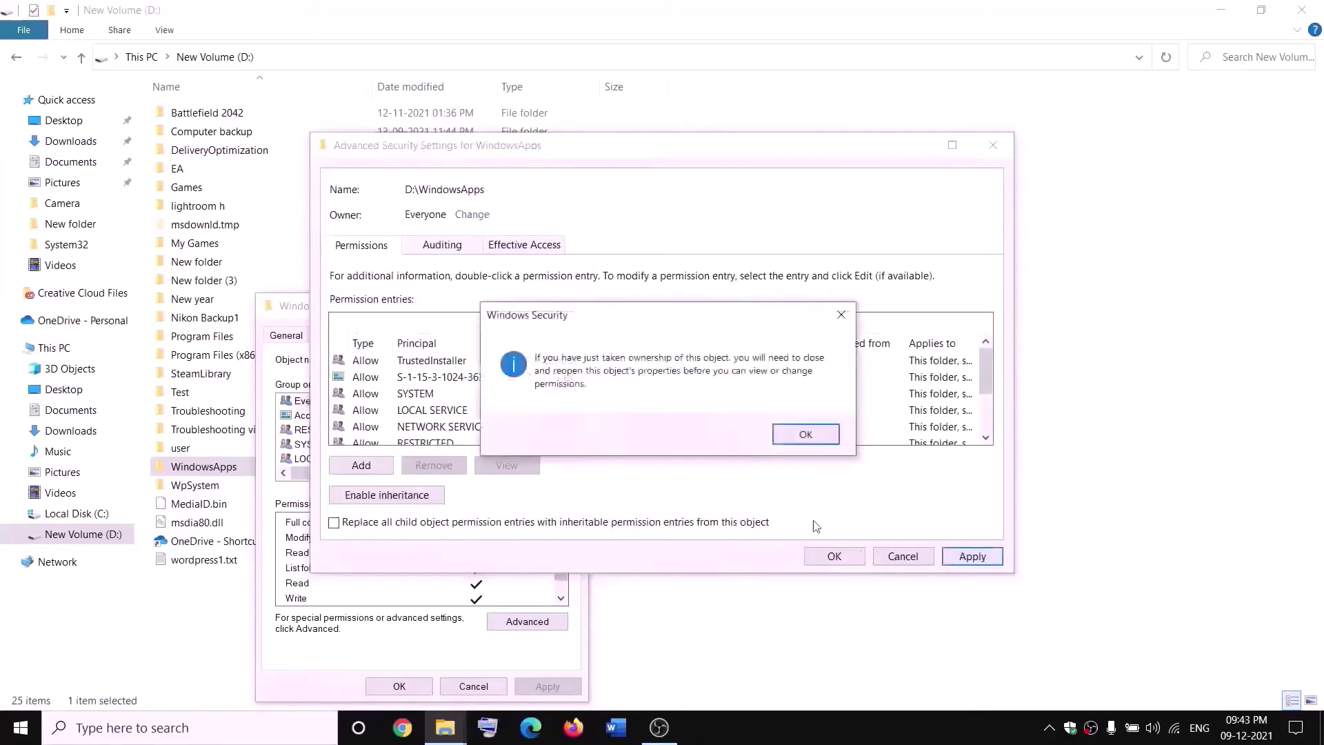
{"action": "left_click", "coordinate": [805, 434]}
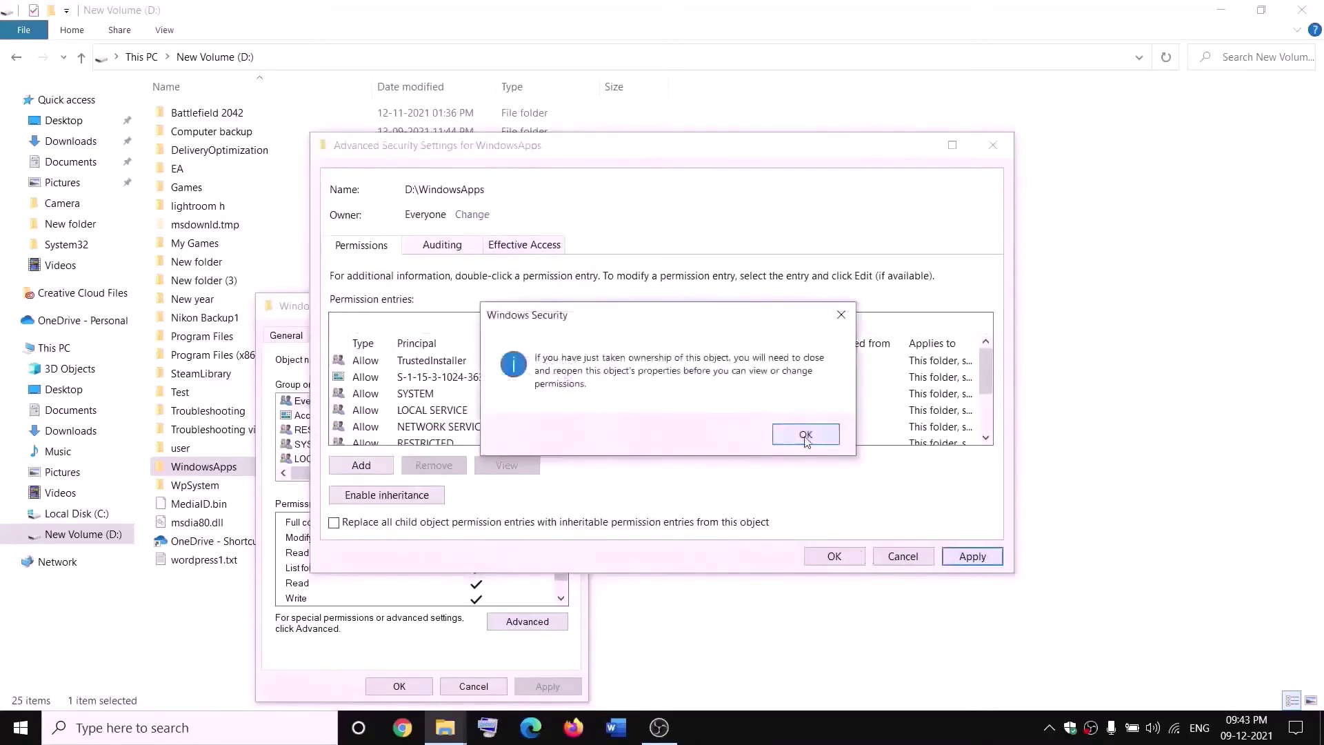
{"action": "left_click", "coordinate": [833, 556]}
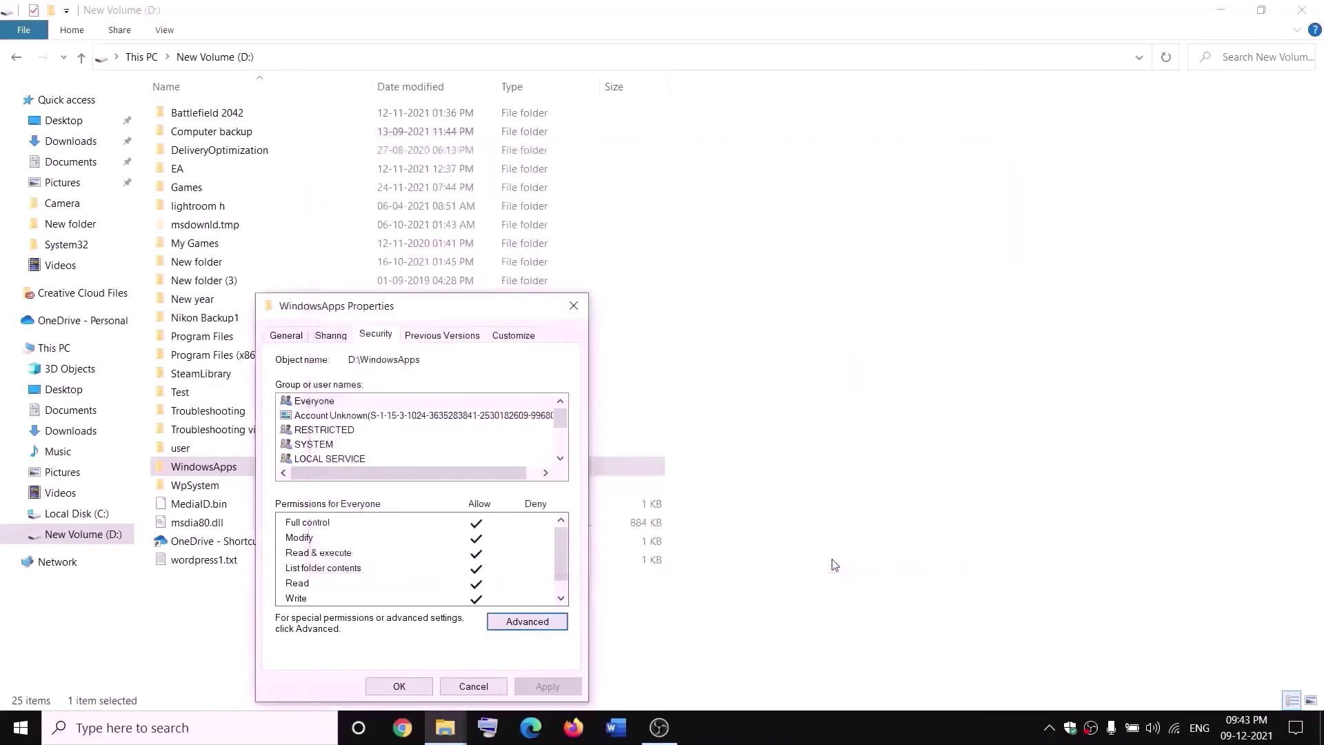
{"action": "left_click", "coordinate": [411, 689]}
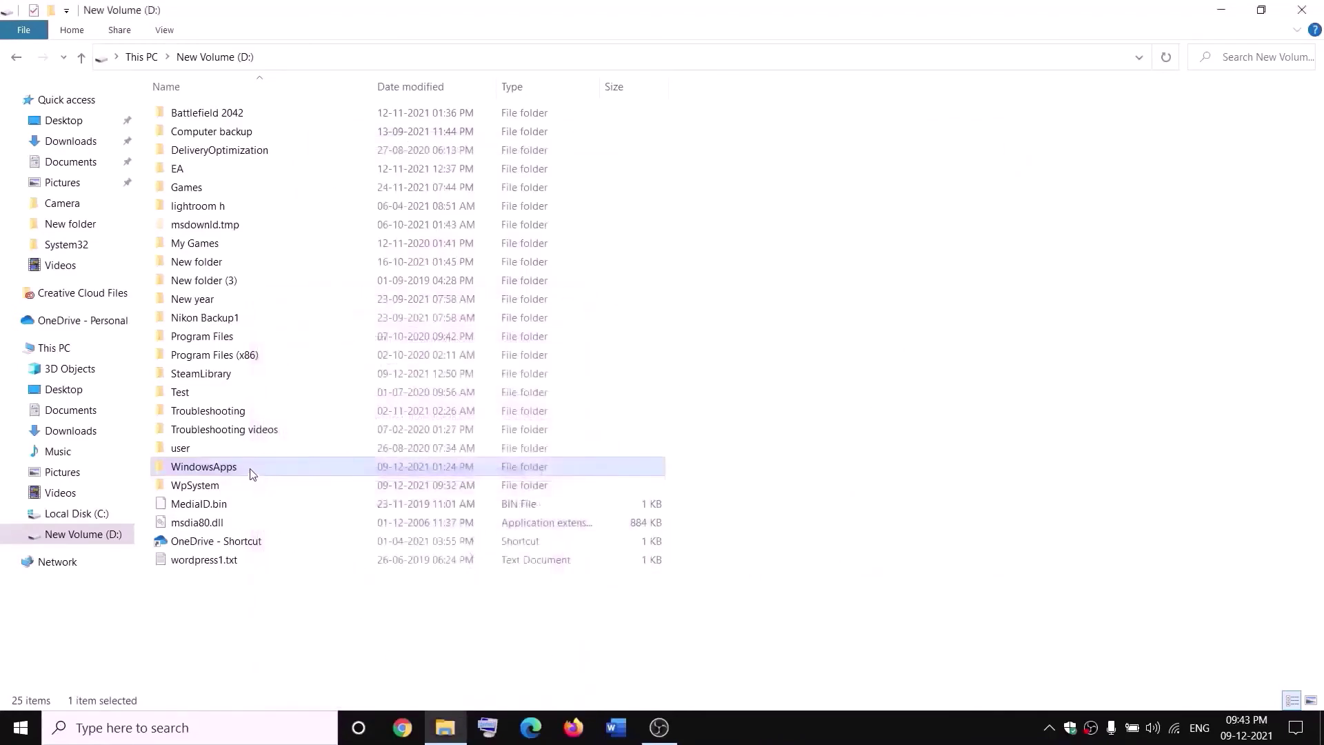
Reopen WindowsApps' advanced security settings and start adding a new permission entry
{"action": "right_click", "coordinate": [250, 473]}
{"action": "left_click", "coordinate": [51, 699]}
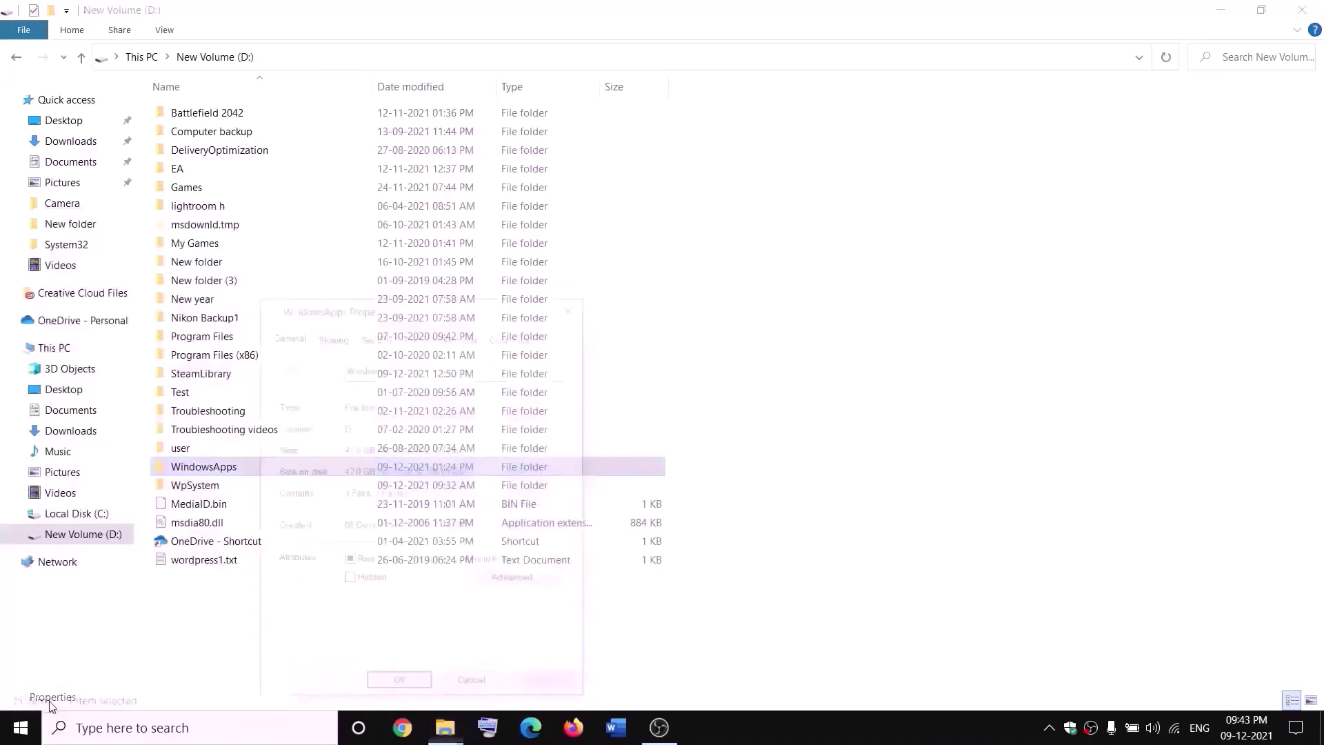
{"action": "left_click", "coordinate": [388, 338]}
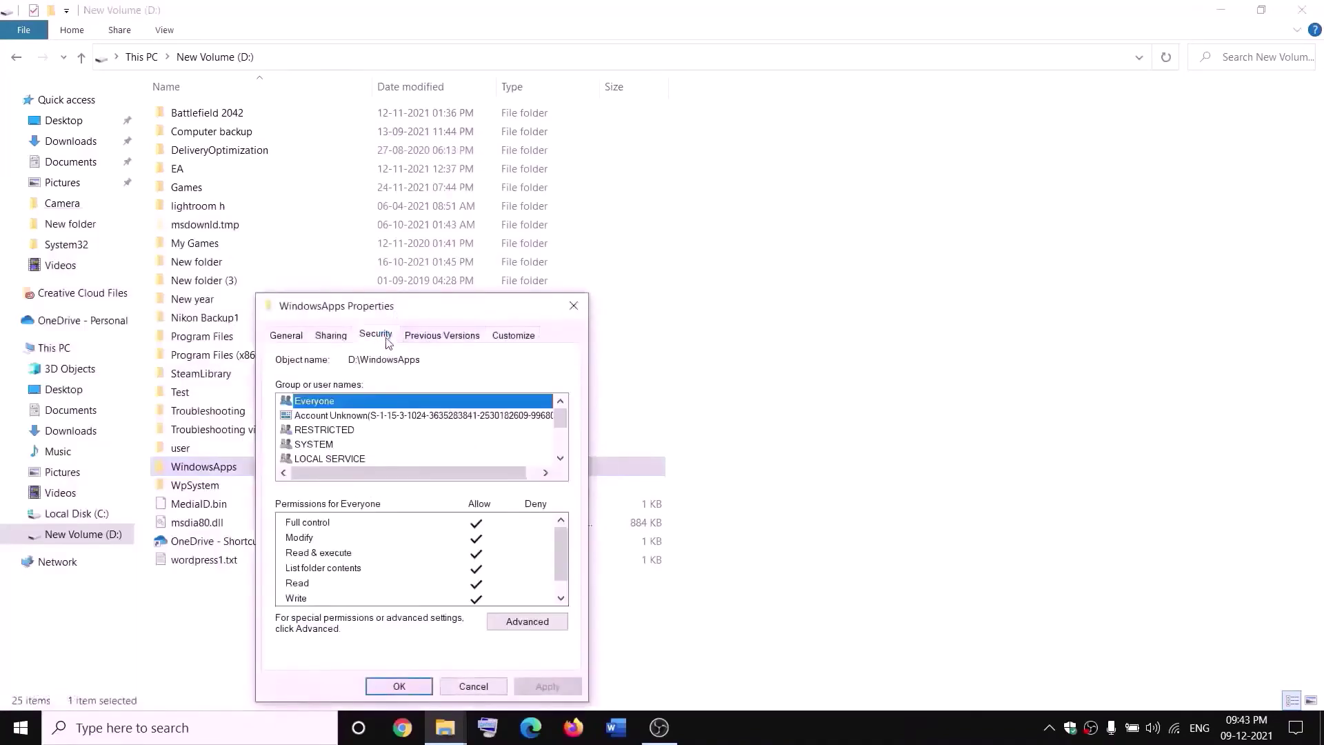
{"action": "left_click", "coordinate": [548, 621]}
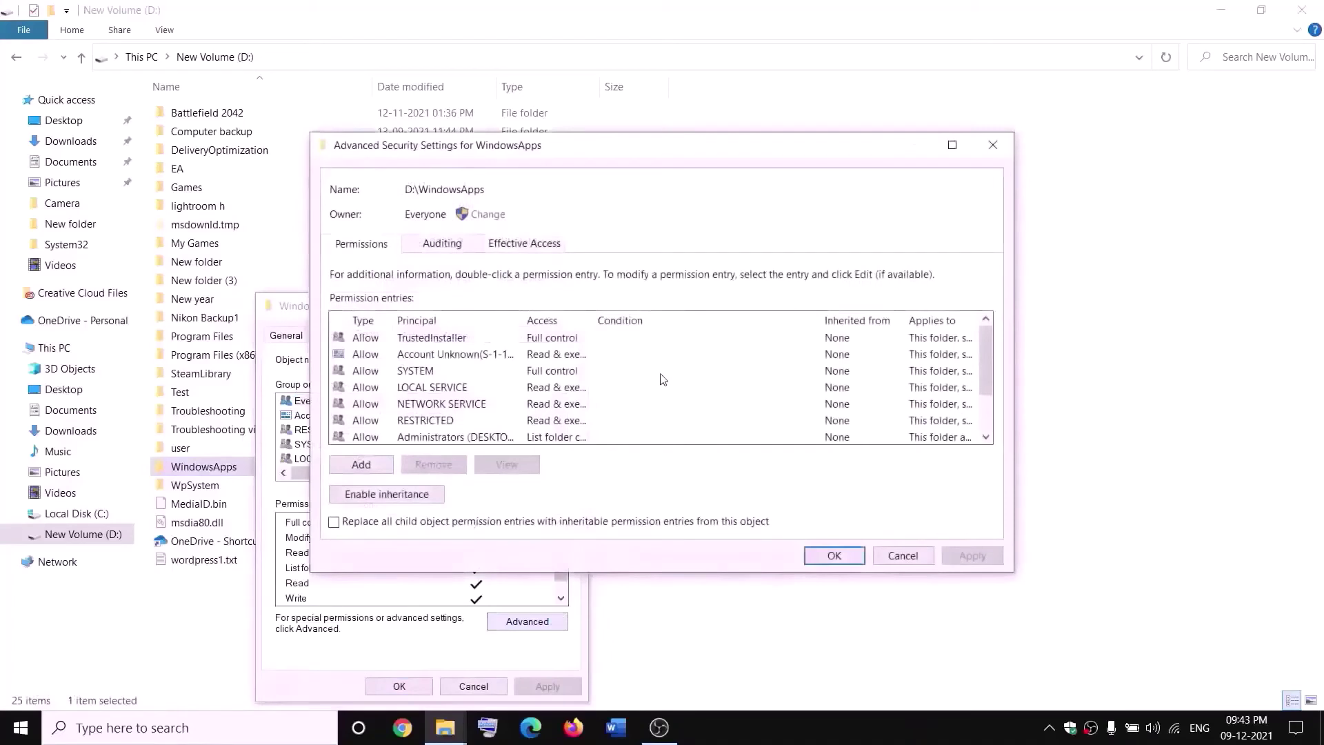
{"action": "left_click", "coordinate": [361, 464]}
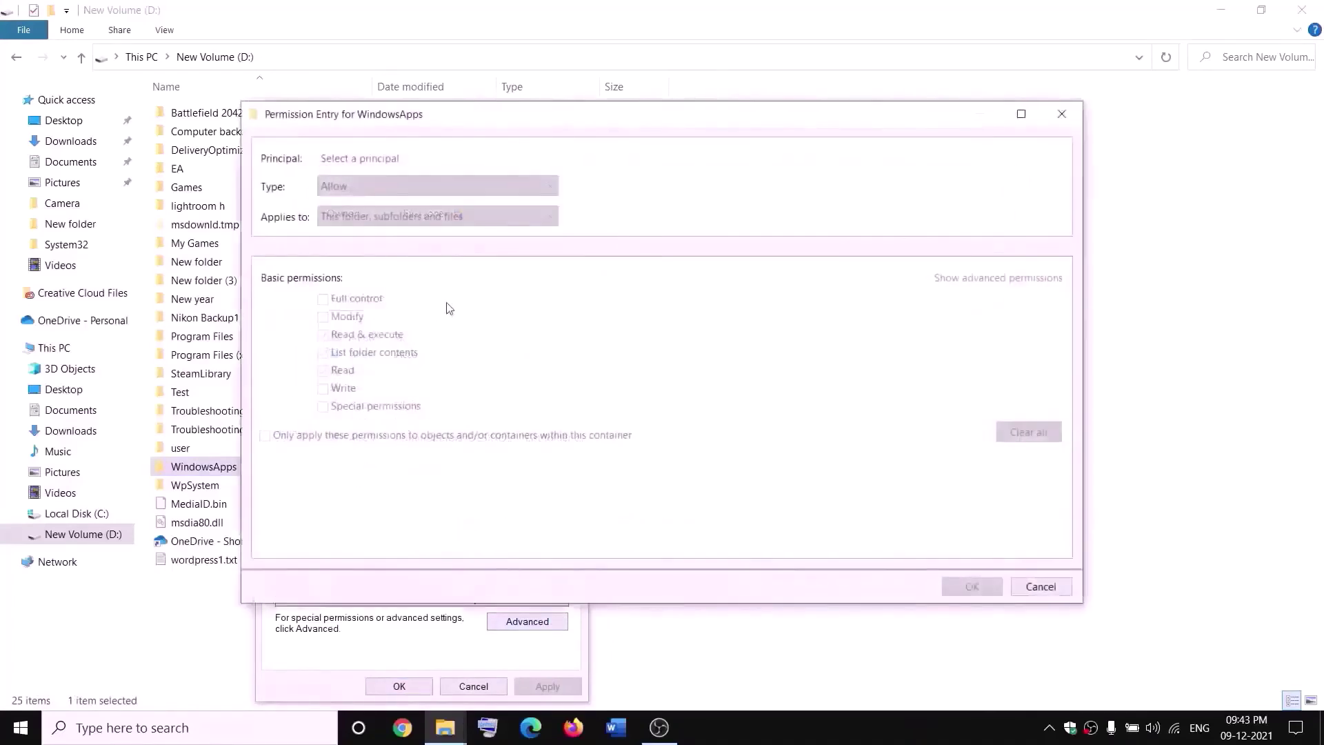
Give the Everyone principal Full control, apply the entry, and close all dialogs
{"action": "left_click", "coordinate": [353, 159]}
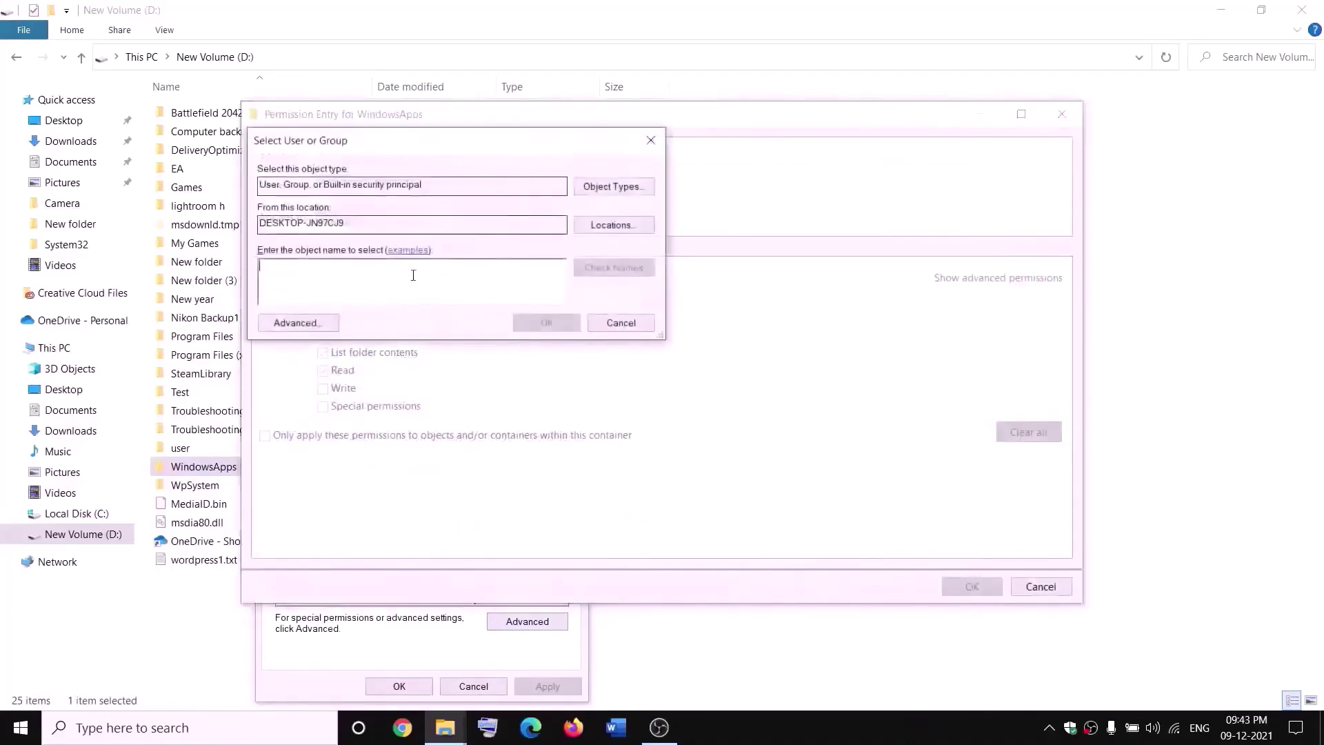
{"action": "type", "text": "everyo"}
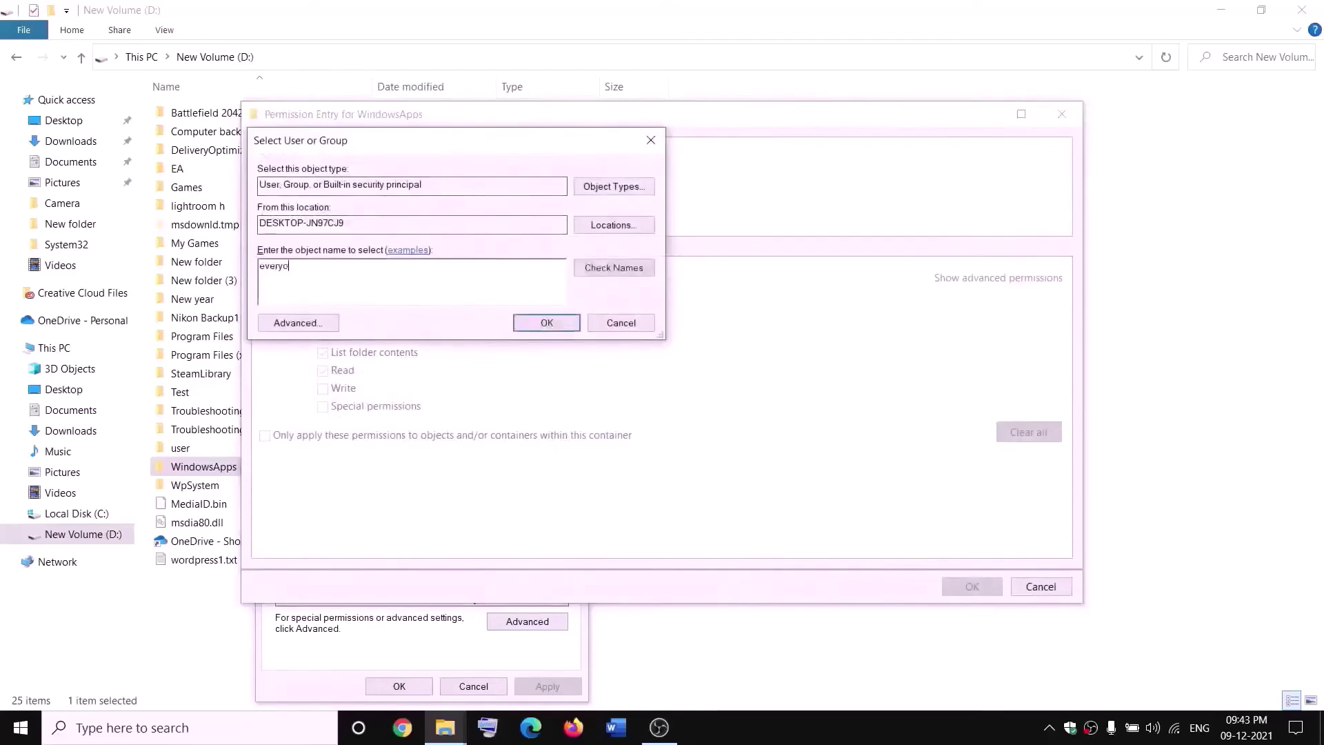
{"action": "type", "text": "ne"}
{"action": "left_click", "coordinate": [626, 270]}
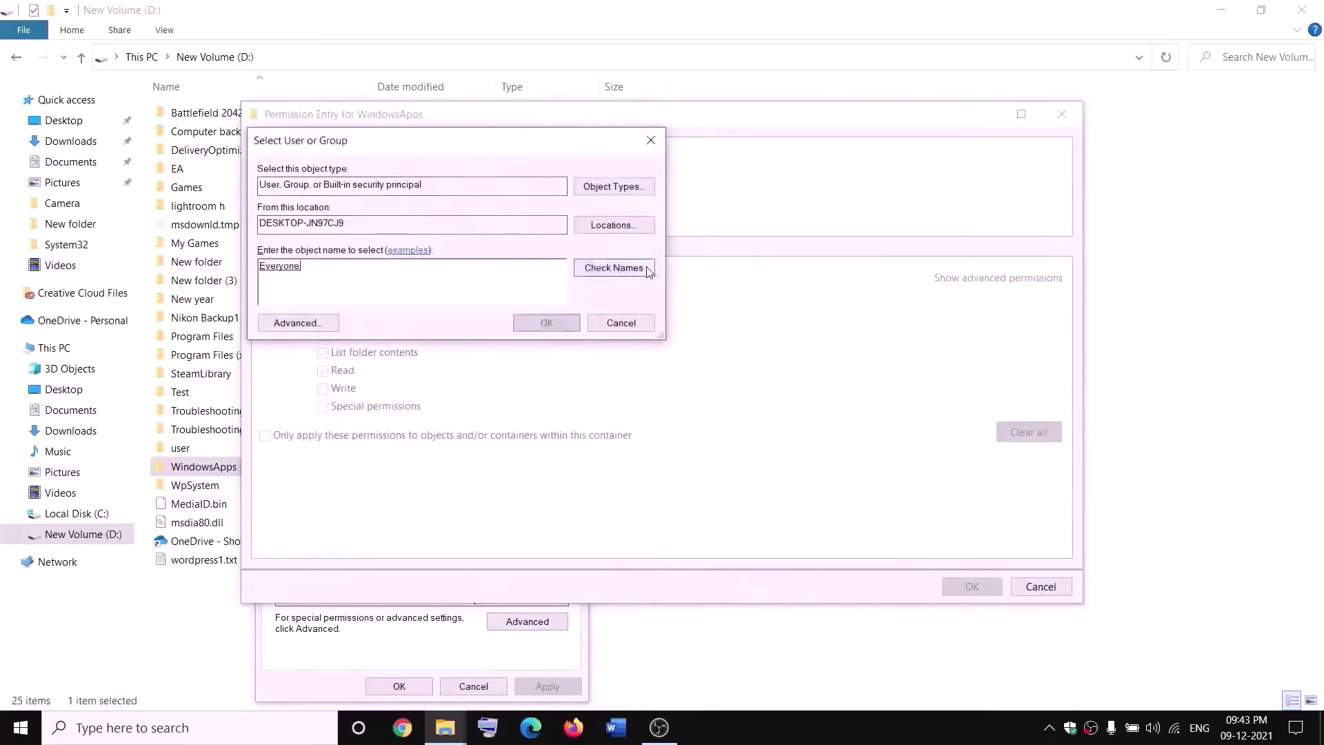
{"action": "left_click", "coordinate": [548, 323]}
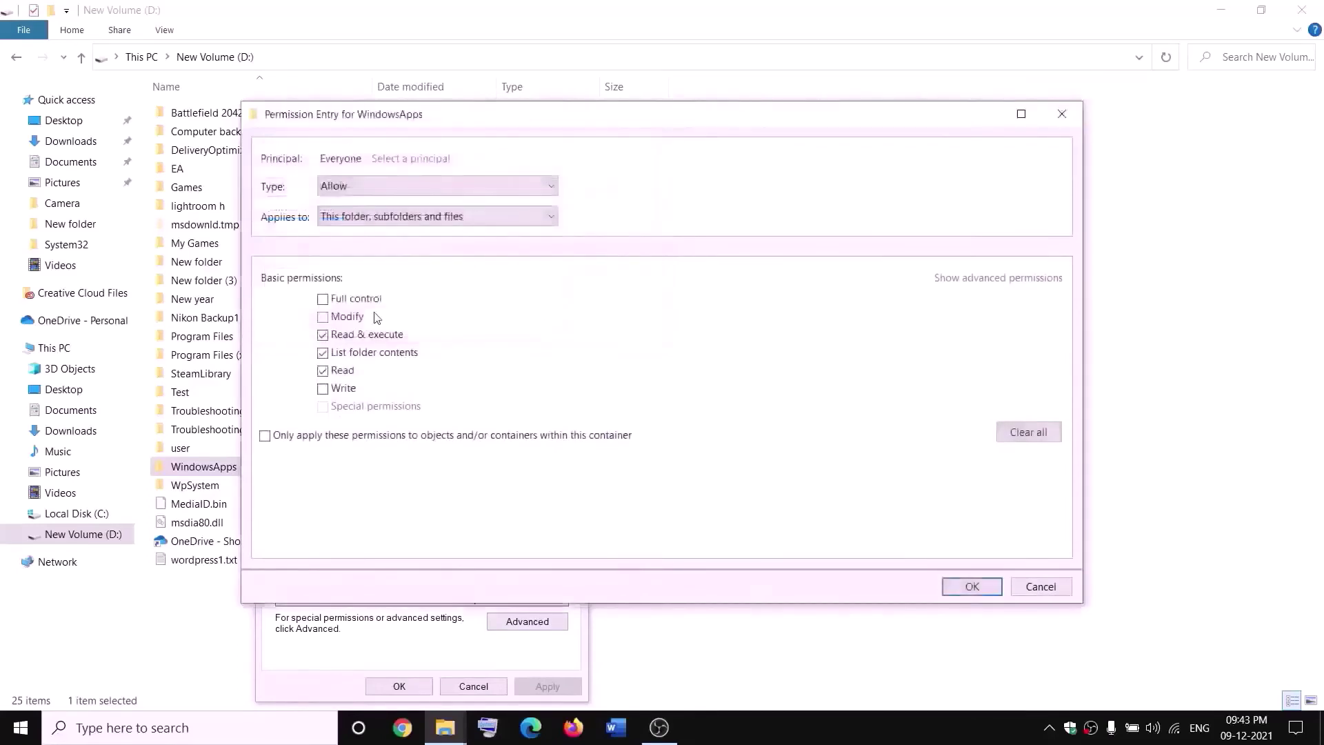
{"action": "left_click", "coordinate": [326, 301]}
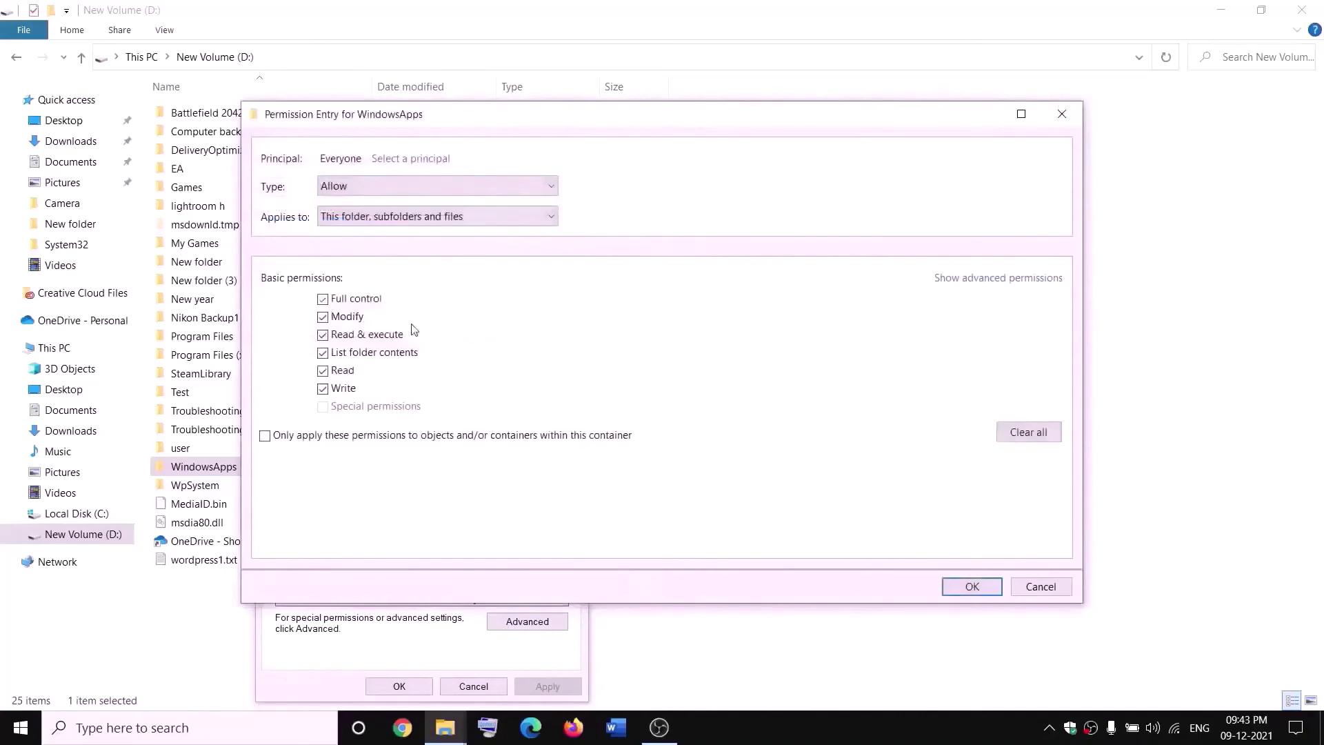
{"action": "left_click", "coordinate": [987, 583]}
{"action": "left_click", "coordinate": [971, 562]}
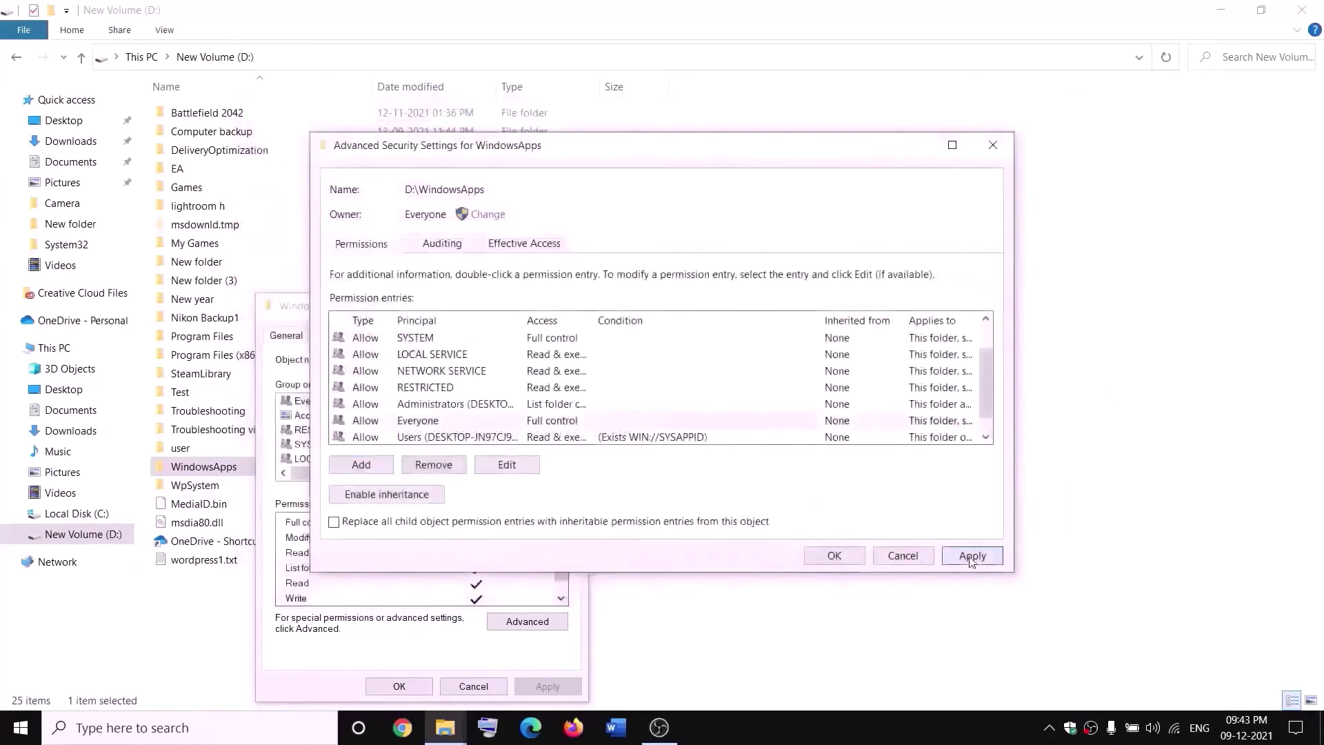
{"action": "left_click", "coordinate": [831, 559]}
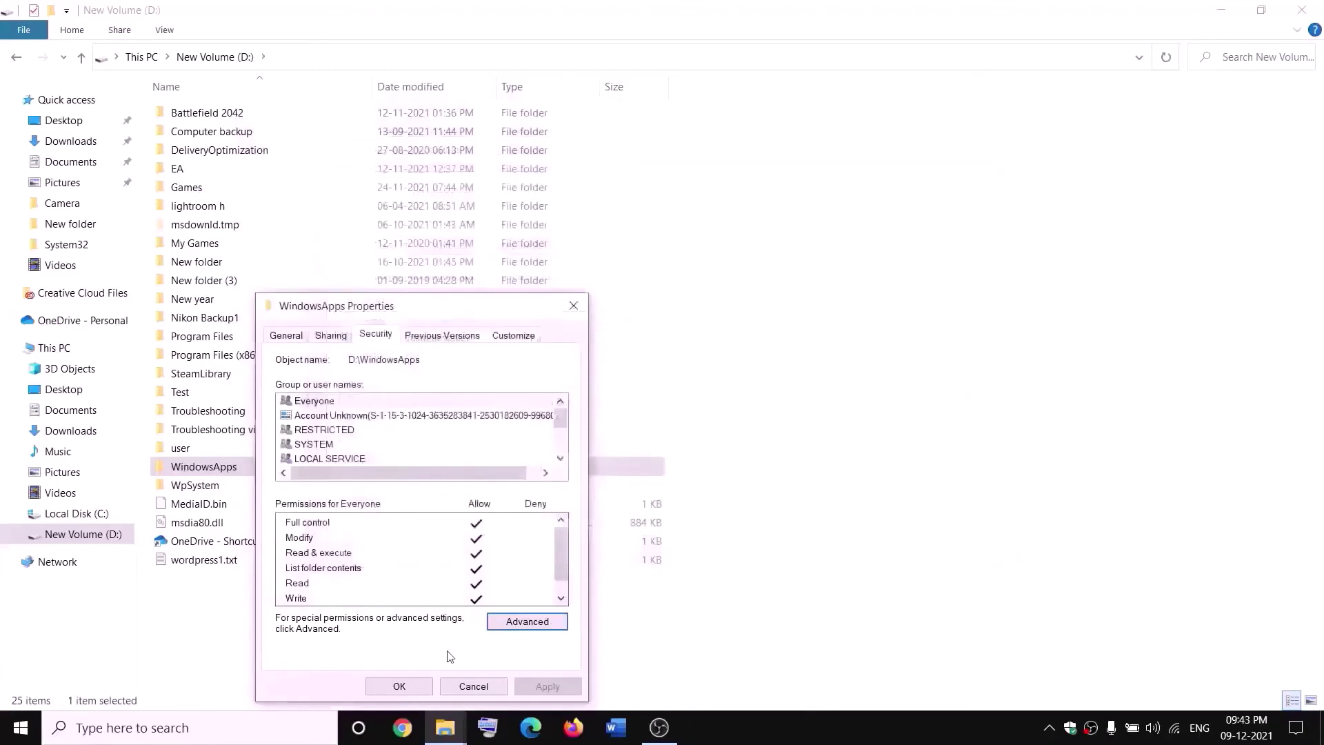
{"action": "left_click", "coordinate": [422, 686]}
Append '.old' to the WindowsApps folder name, making it WindowsApps.old
{"action": "right_click", "coordinate": [249, 471]}
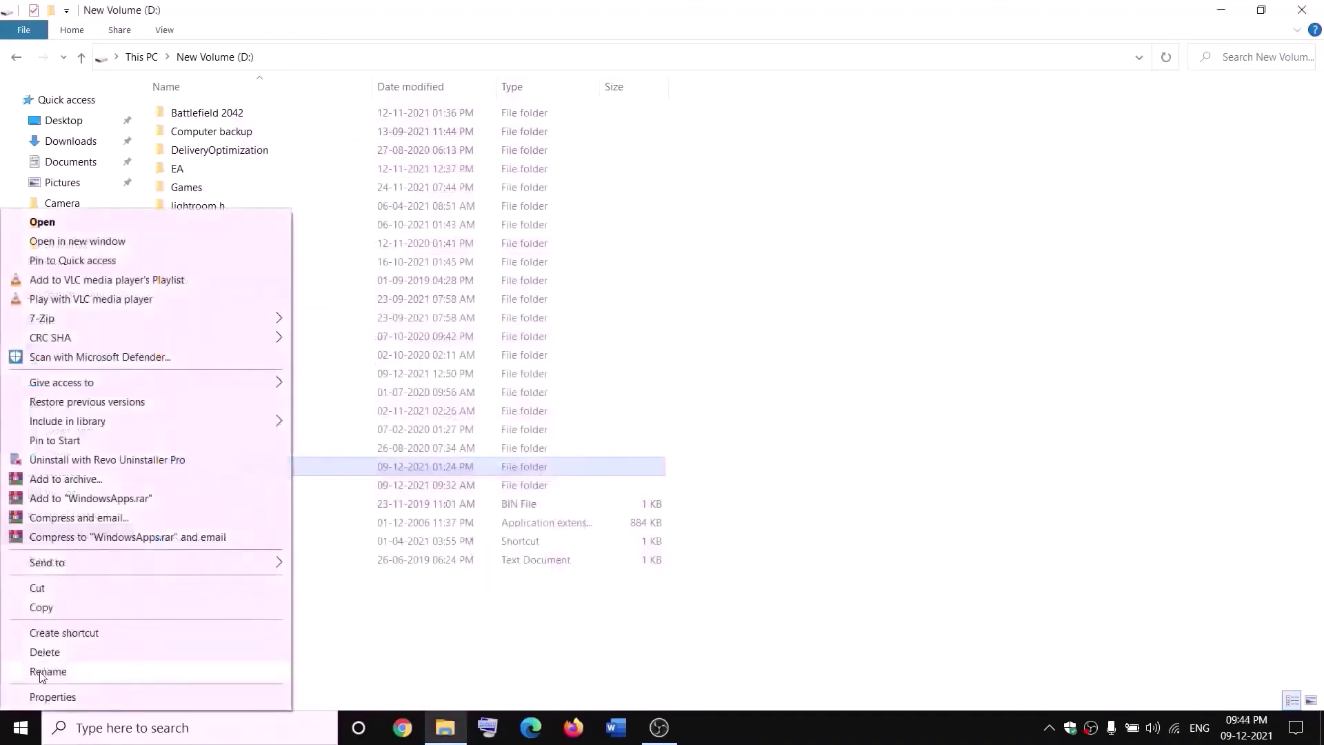
{"action": "left_click", "coordinate": [42, 672]}
{"action": "left_click", "coordinate": [248, 463]}
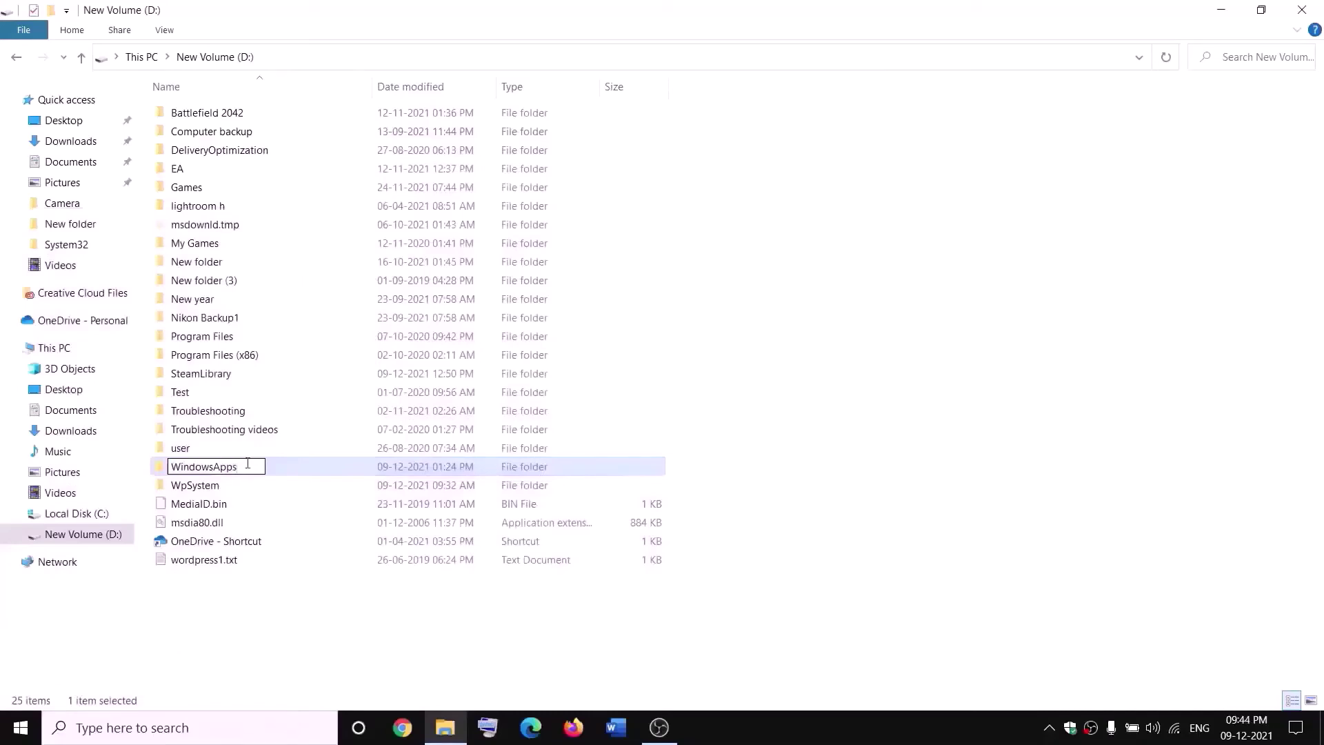
{"action": "type", "text": ".old"}
{"action": "left_click", "coordinate": [301, 601]}
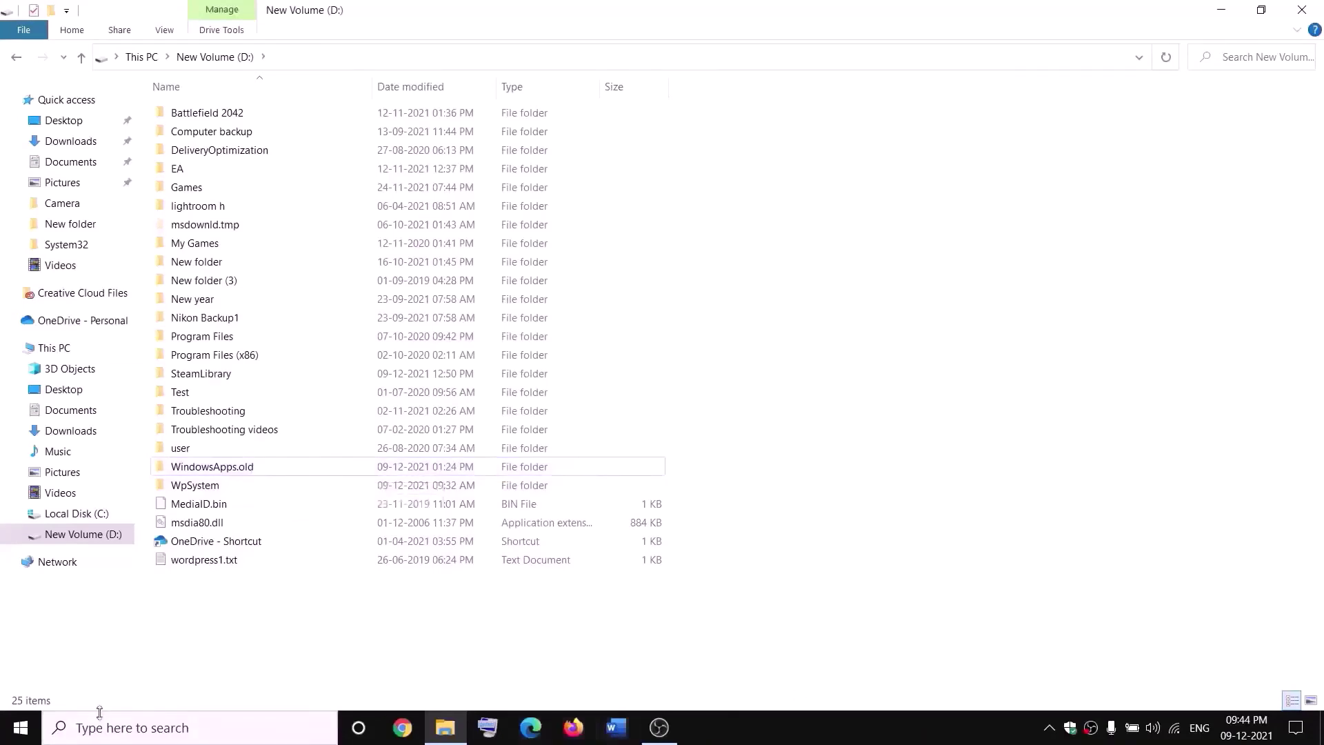
End the Gaming Services background process in Task Manager, then close Task Manager
{"action": "right_click", "coordinate": [19, 727]}
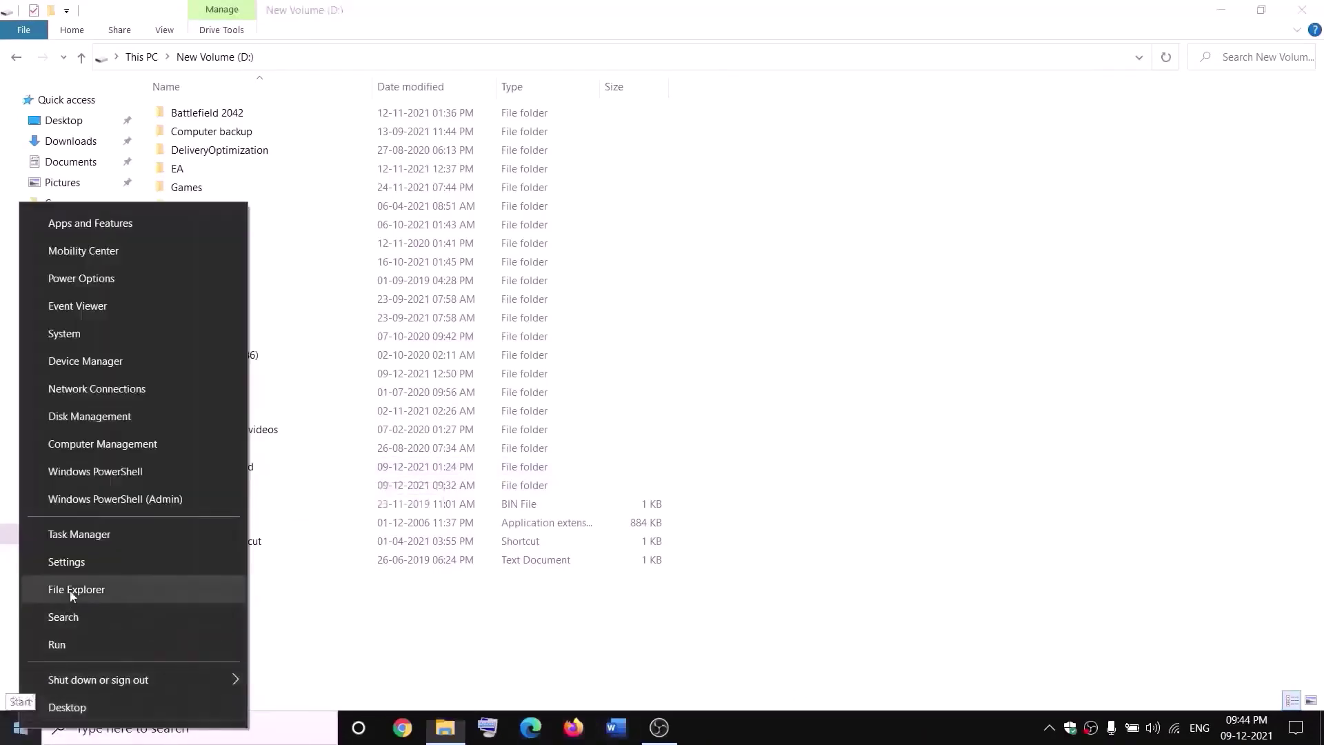
{"action": "left_click", "coordinate": [72, 540]}
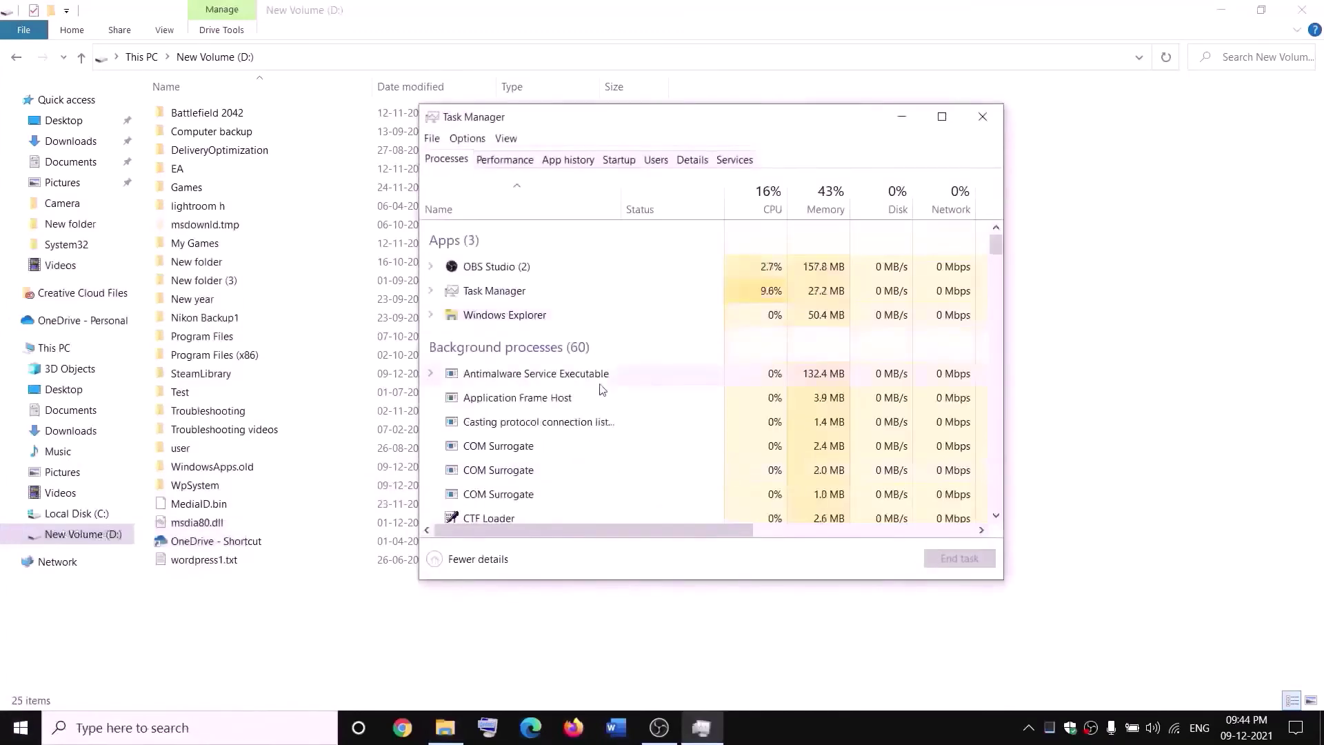
{"action": "scroll", "coordinate": [602, 389], "scroll_direction": "down", "scroll_amount": 2}
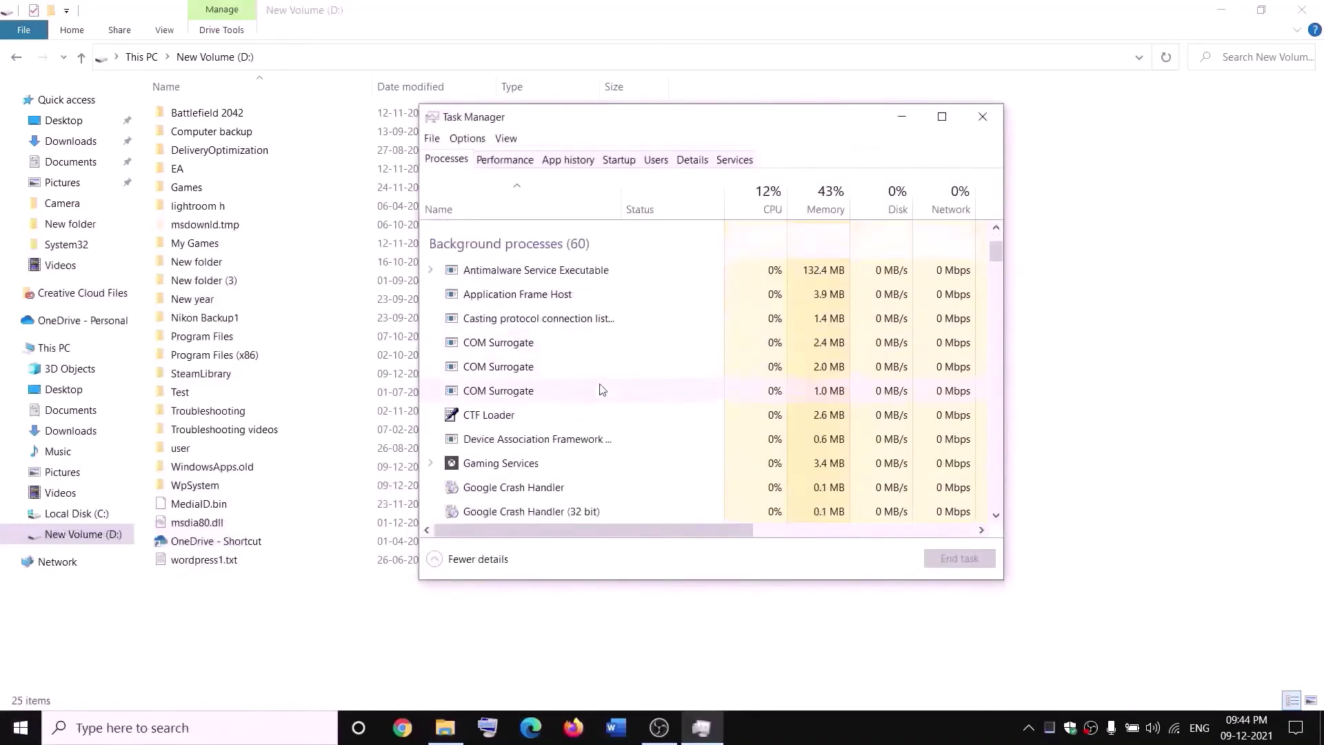
{"action": "right_click", "coordinate": [480, 469]}
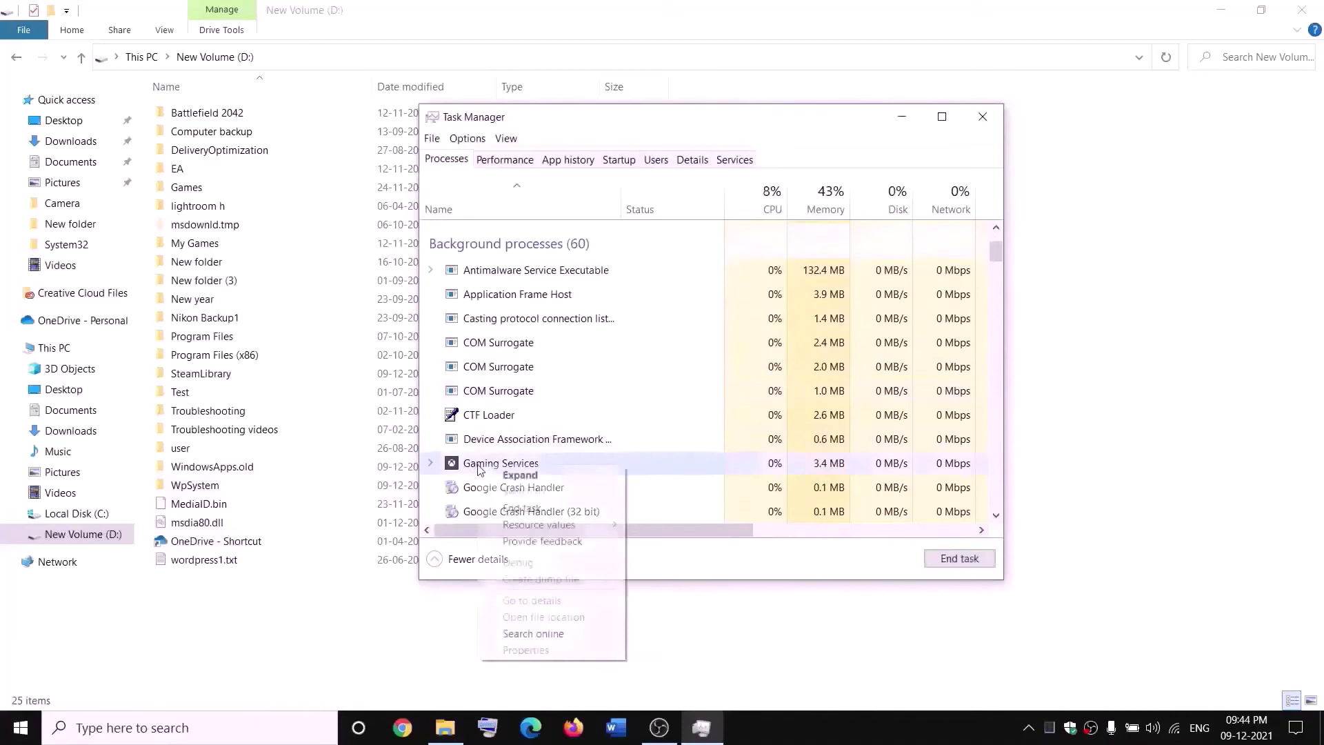
{"action": "left_click", "coordinate": [522, 508]}
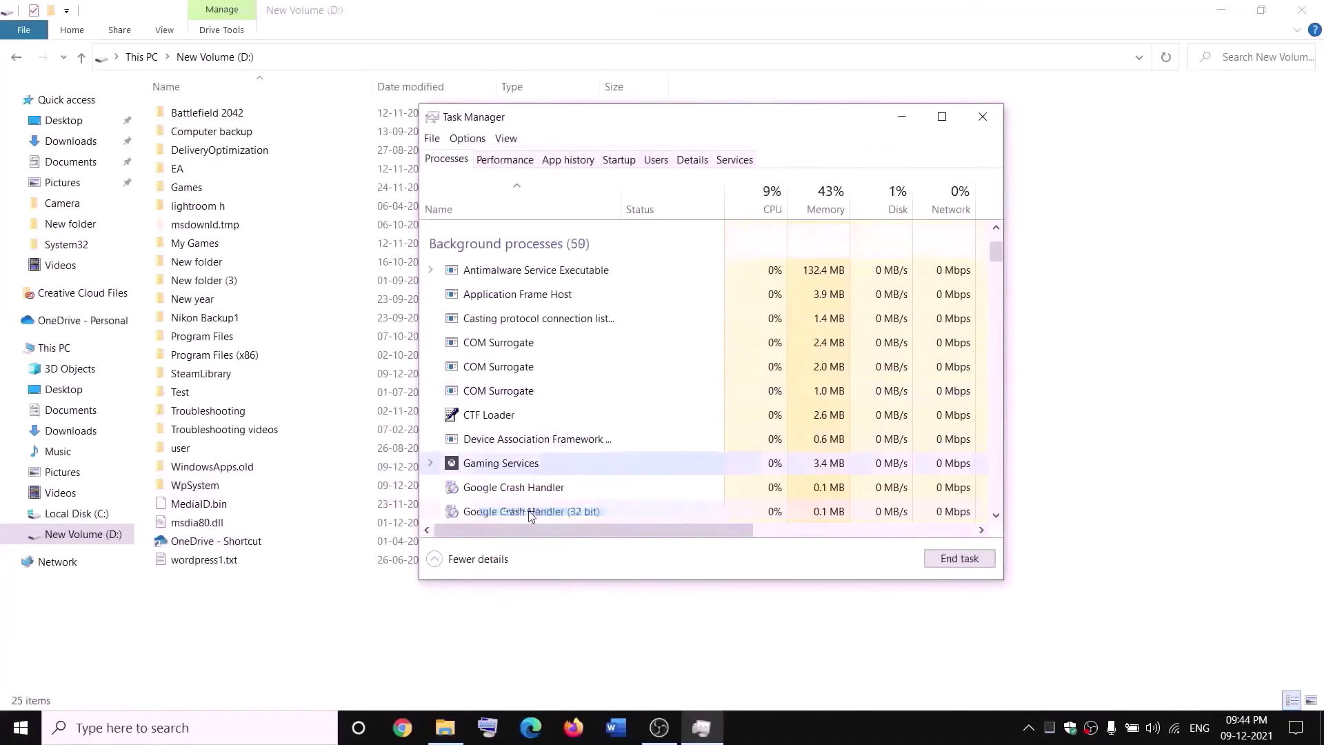
{"action": "left_click", "coordinate": [994, 117]}
{"action": "left_click", "coordinate": [292, 729]}
Open the Services app and jump to the Gaming Services entries
{"action": "type", "text": "servi"}
{"action": "key", "text": "Return"}
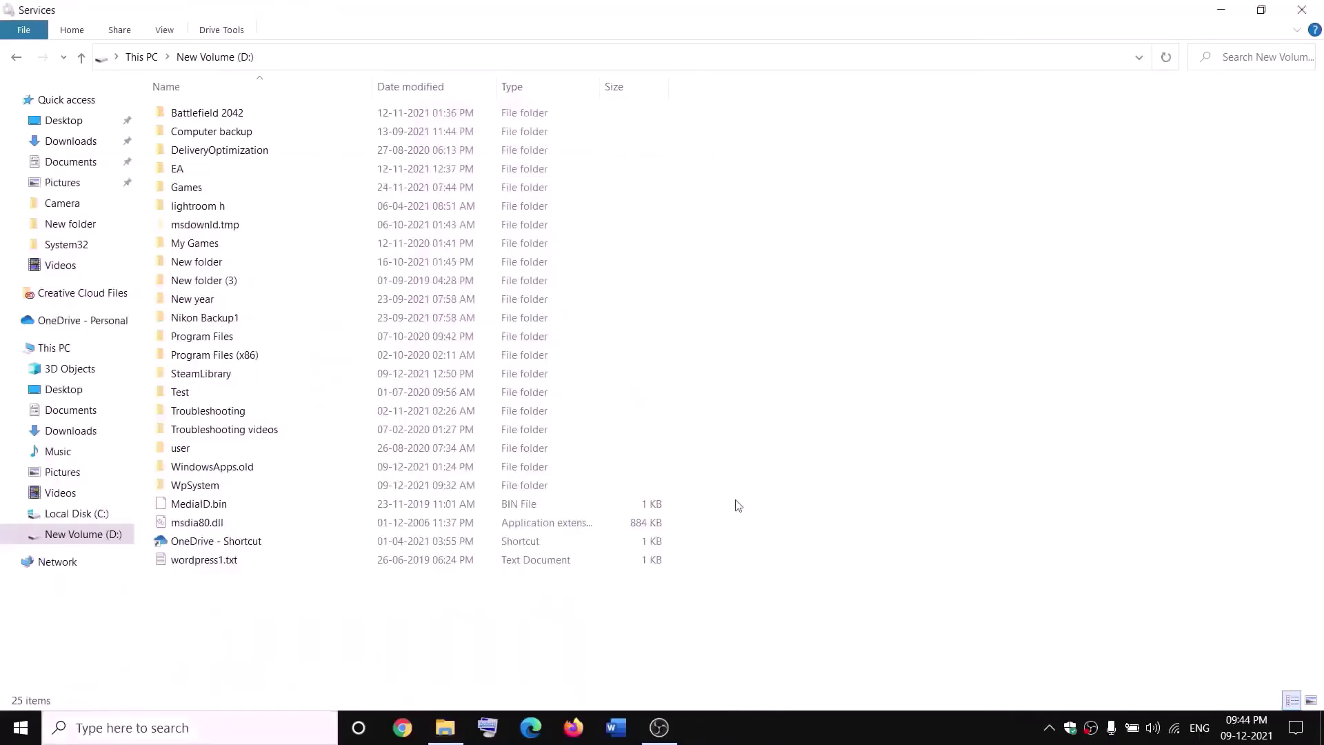
{"action": "left_click", "coordinate": [570, 365]}
{"action": "type", "text": "gaming"}
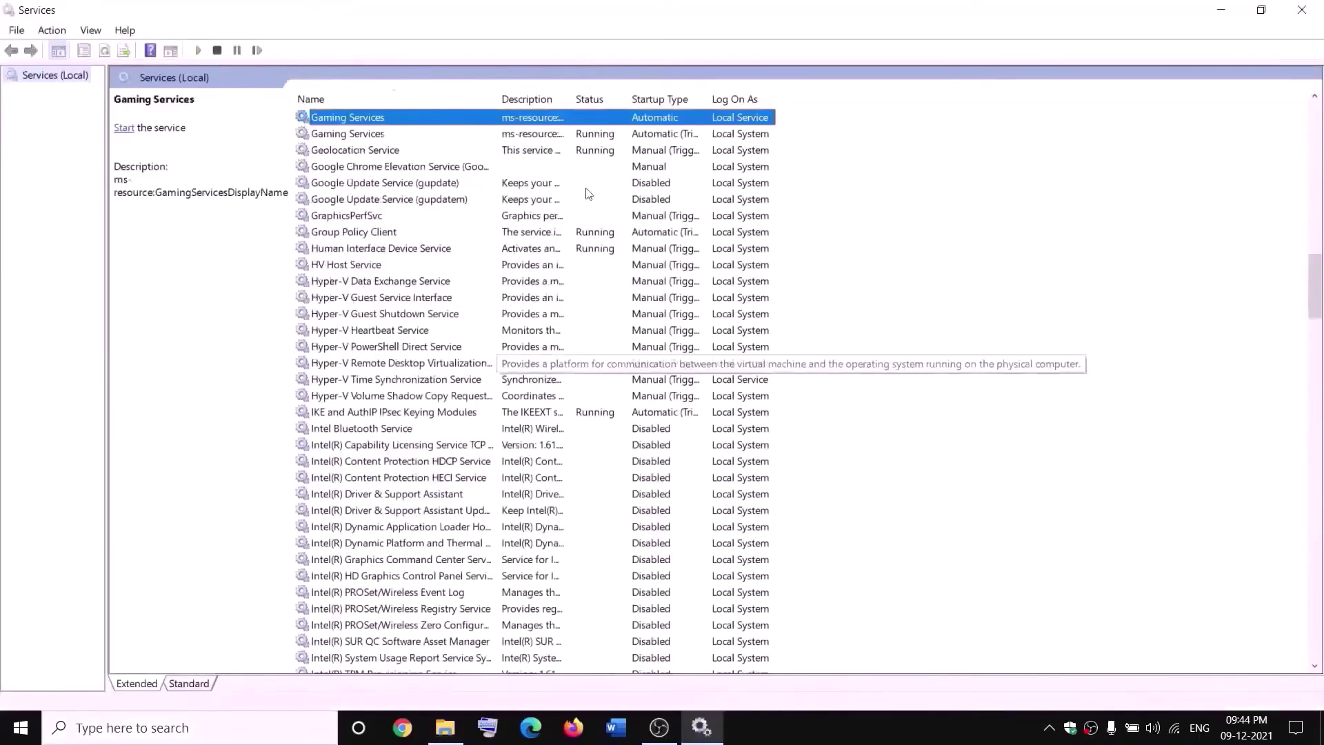
{"action": "left_click", "coordinate": [579, 180]}
{"action": "left_click", "coordinate": [549, 119]}
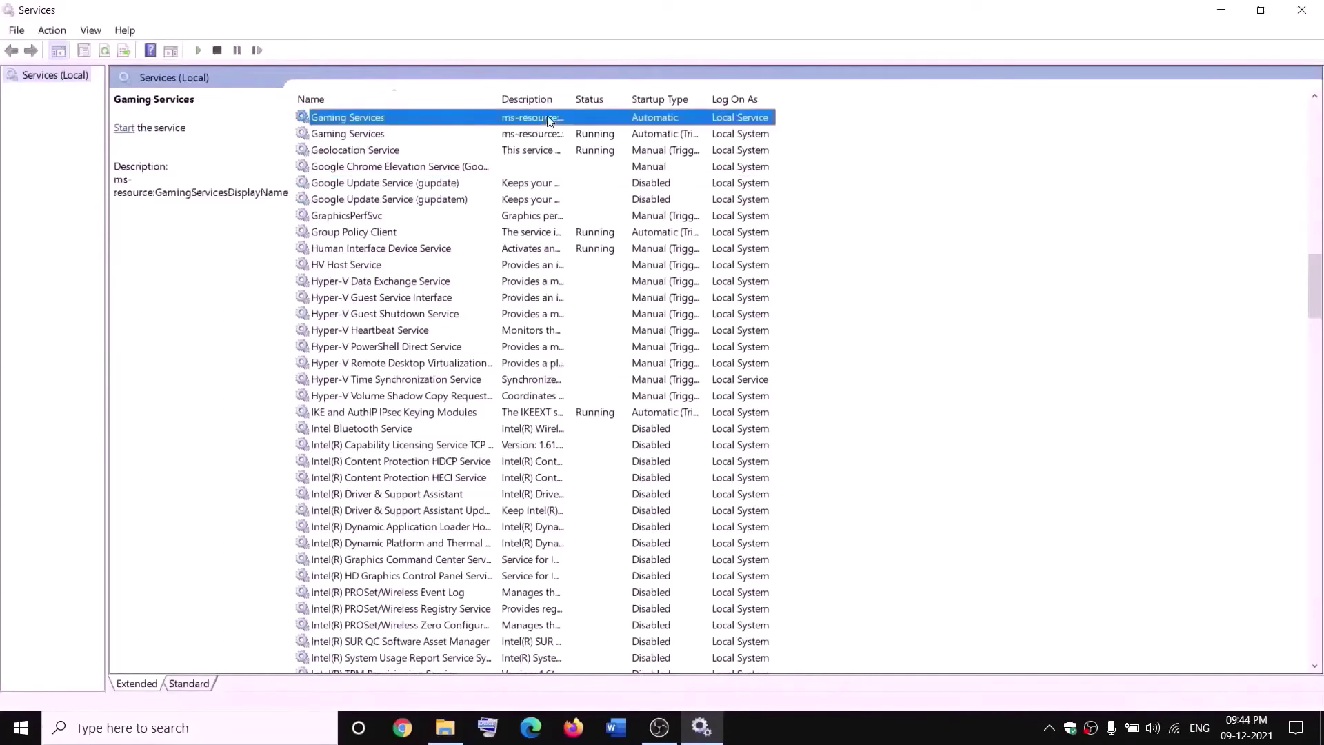
Stop both Gaming Services entries
{"action": "right_click", "coordinate": [549, 119]}
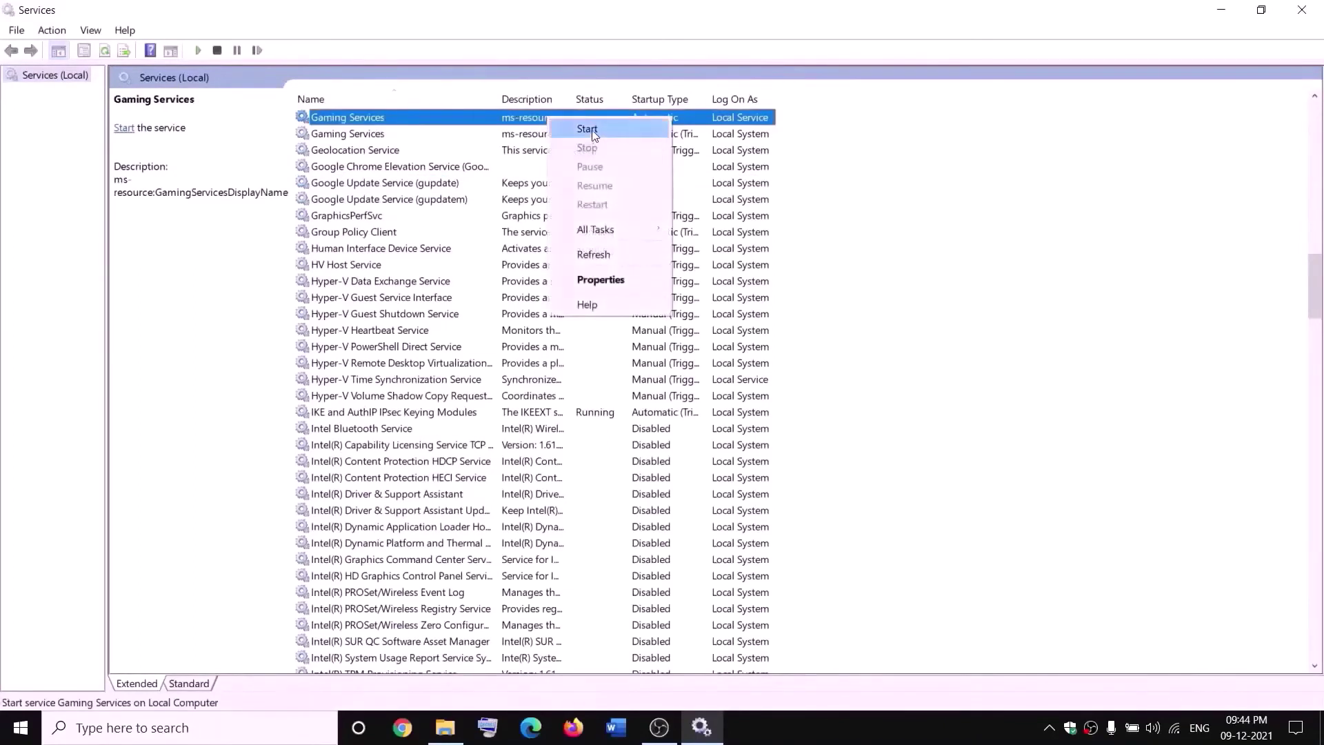
{"action": "left_click", "coordinate": [592, 135]}
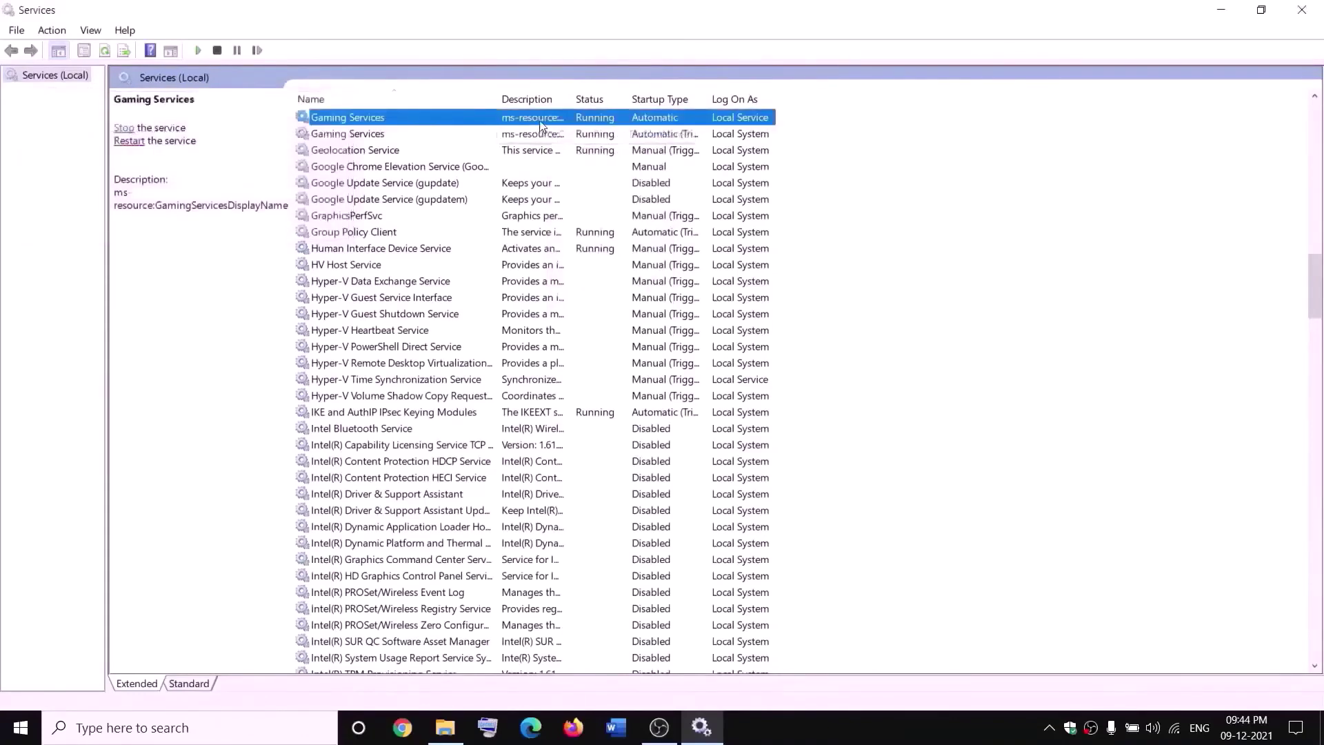
{"action": "right_click", "coordinate": [539, 120]}
{"action": "left_click", "coordinate": [579, 149]}
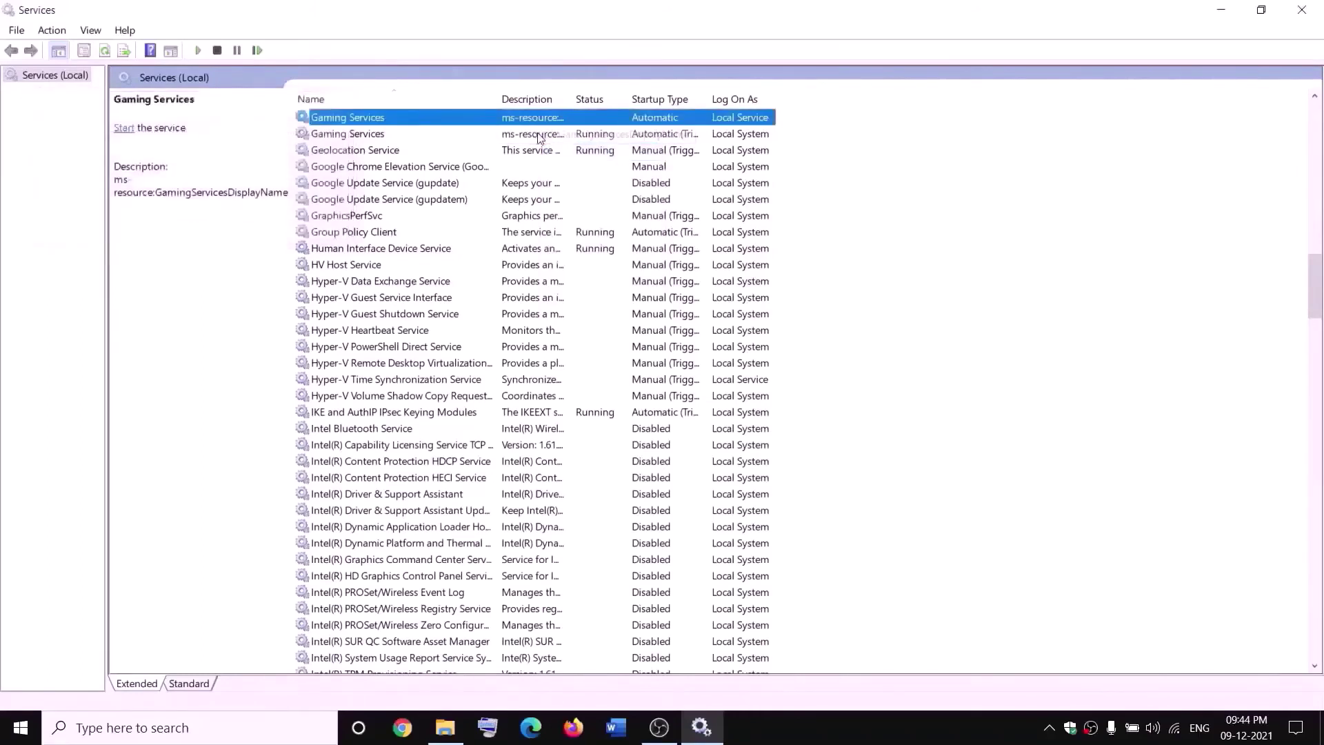
{"action": "left_click", "coordinate": [539, 136]}
{"action": "right_click", "coordinate": [539, 138]}
{"action": "left_click", "coordinate": [602, 164]}
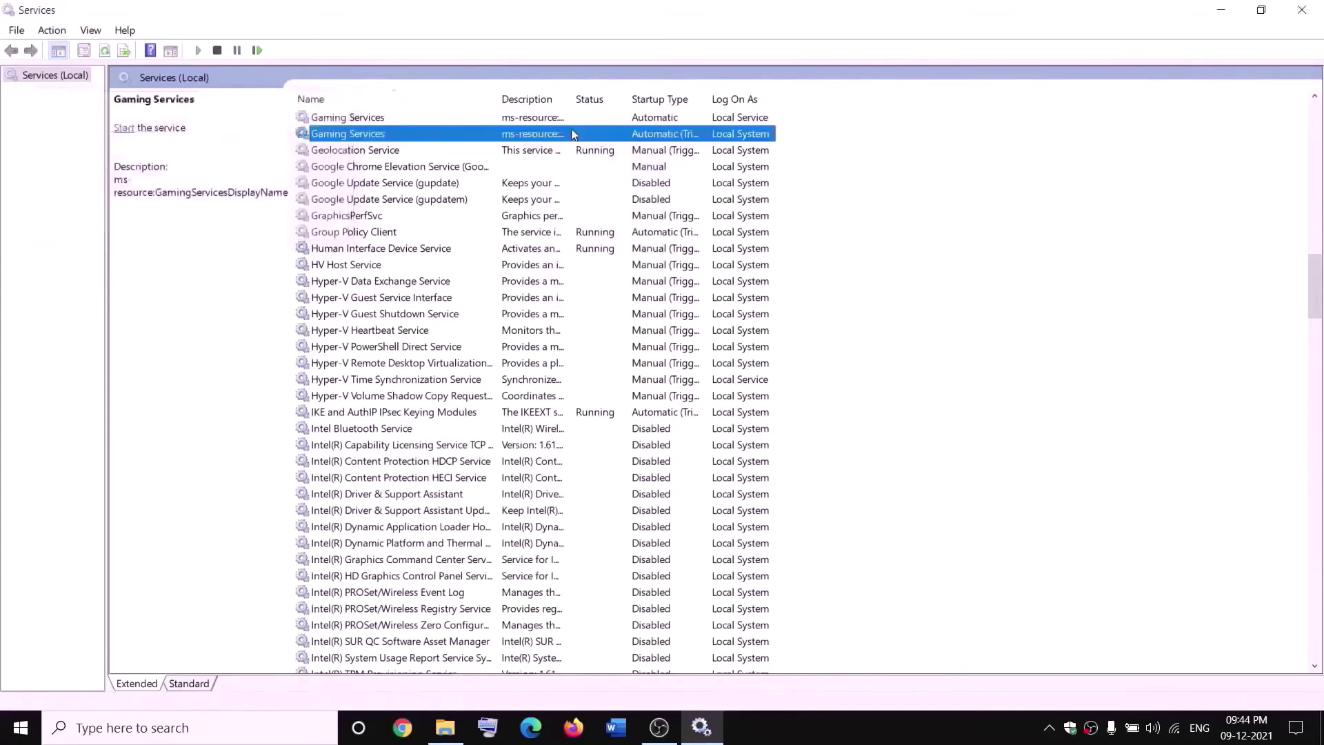
Start both Gaming Services entries again
{"action": "left_click", "coordinate": [445, 727]}
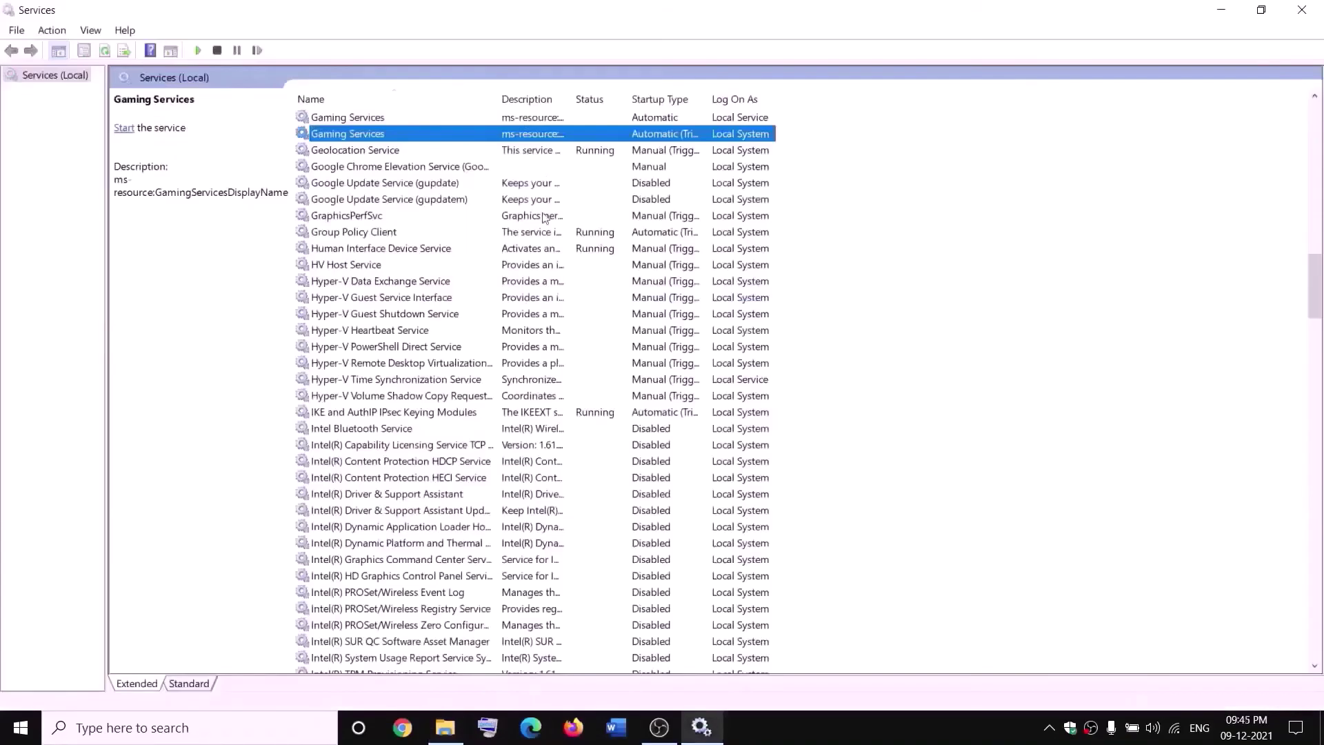
{"action": "right_click", "coordinate": [489, 119]}
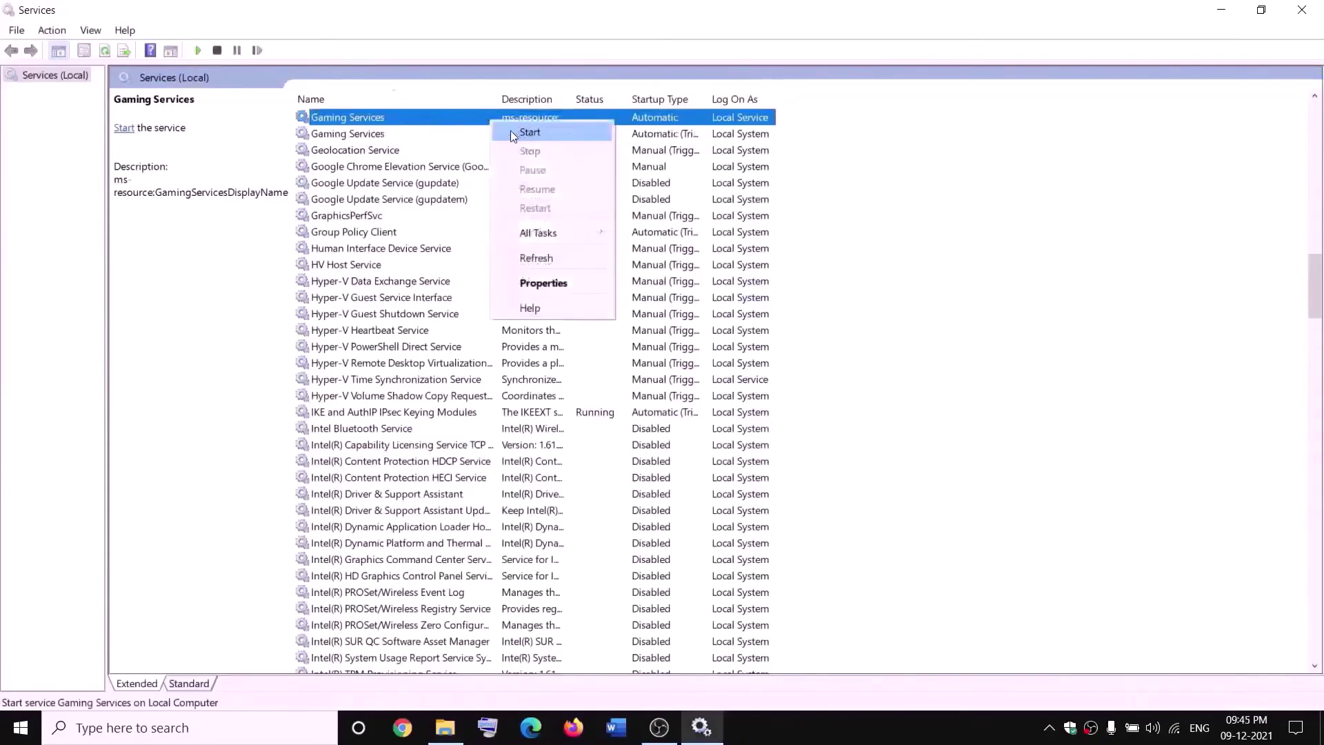
{"action": "left_click", "coordinate": [513, 133]}
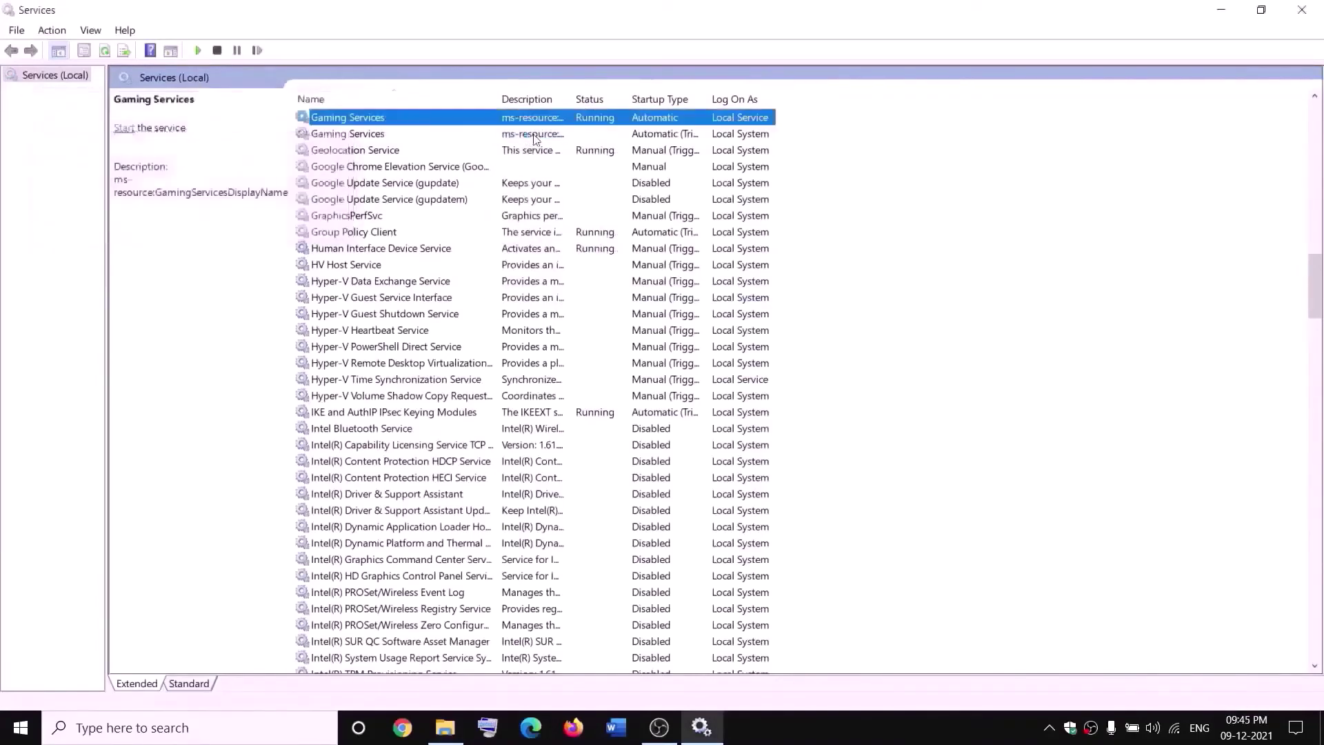
{"action": "left_click", "coordinate": [534, 136]}
{"action": "right_click", "coordinate": [557, 136]}
{"action": "left_click", "coordinate": [564, 146]}
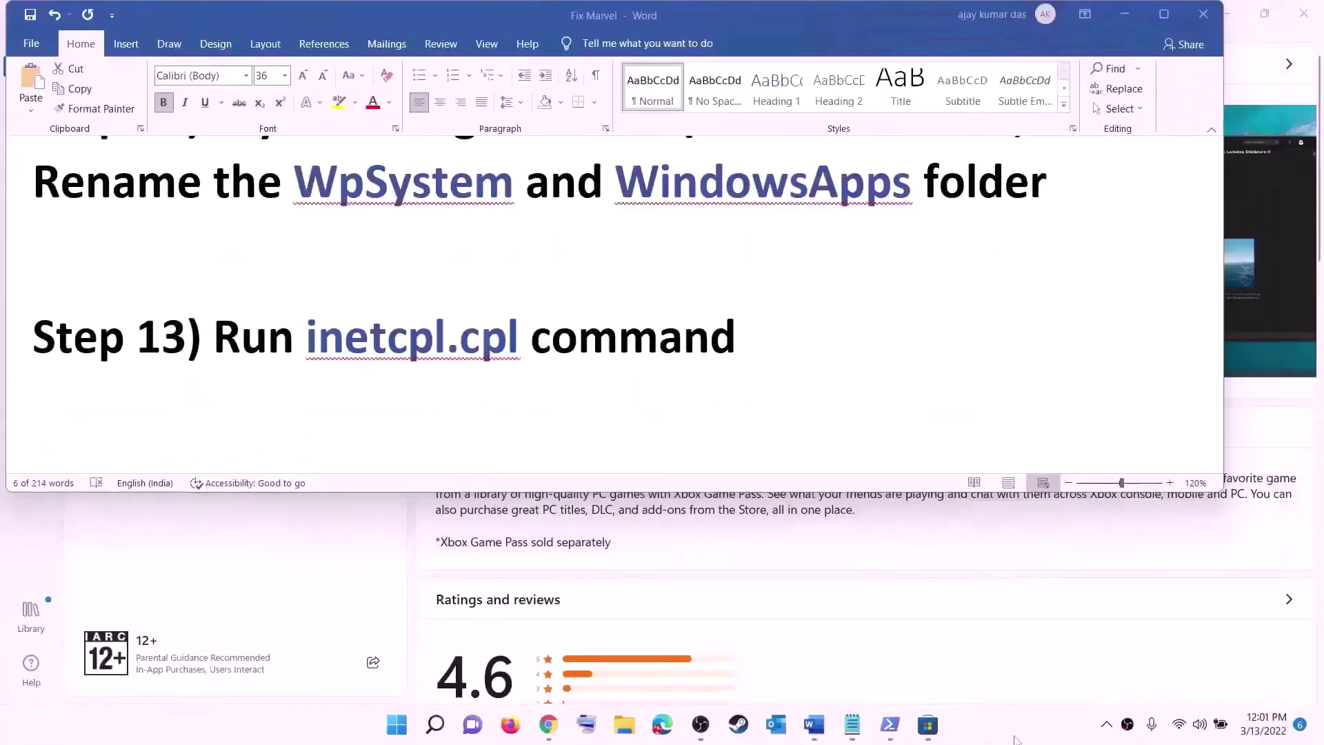
Copy the inetcpl.cpl command from the guide and launch Internet Properties from Windows search
{"action": "left_click_drag", "start_coordinate": [307, 335], "coordinate": [530, 338]}
{"action": "key", "text": "ctrl+c"}
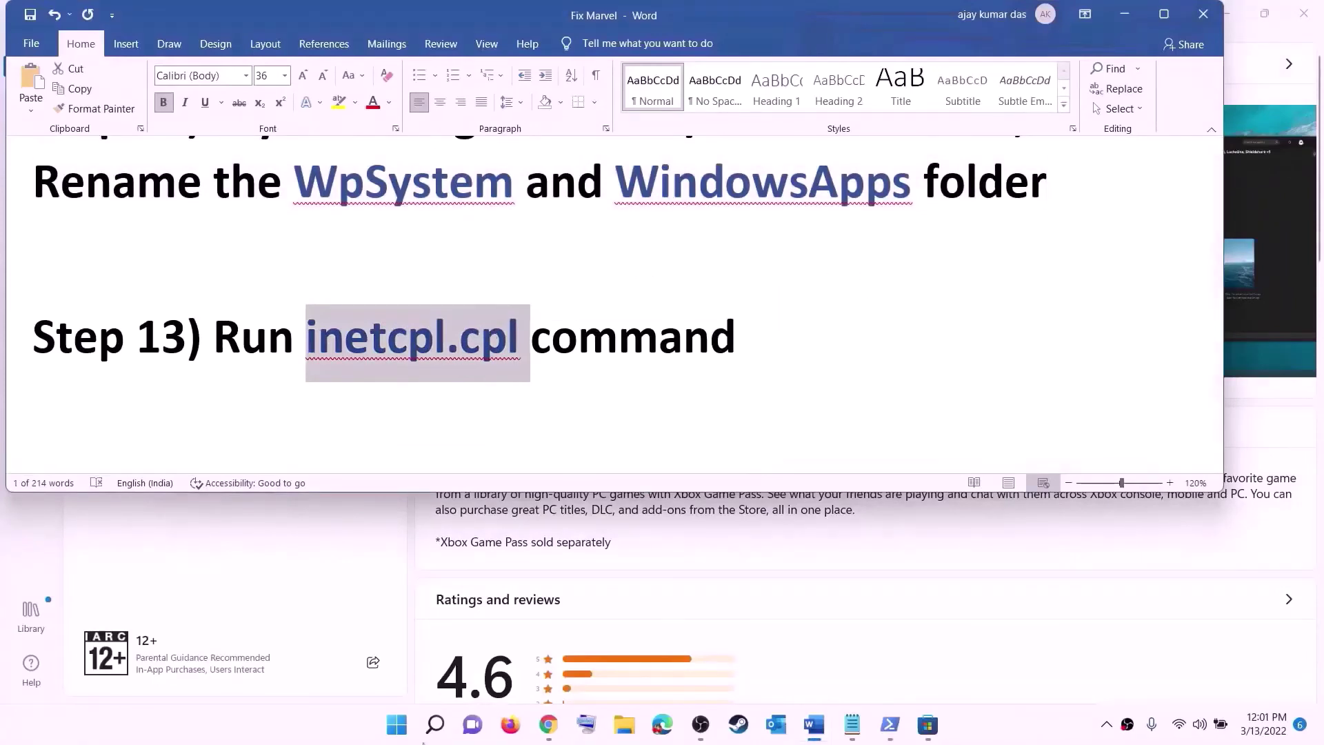
{"action": "key", "text": "super"}
{"action": "left_click", "coordinate": [429, 120]}
{"action": "key", "text": "ctrl+v"}
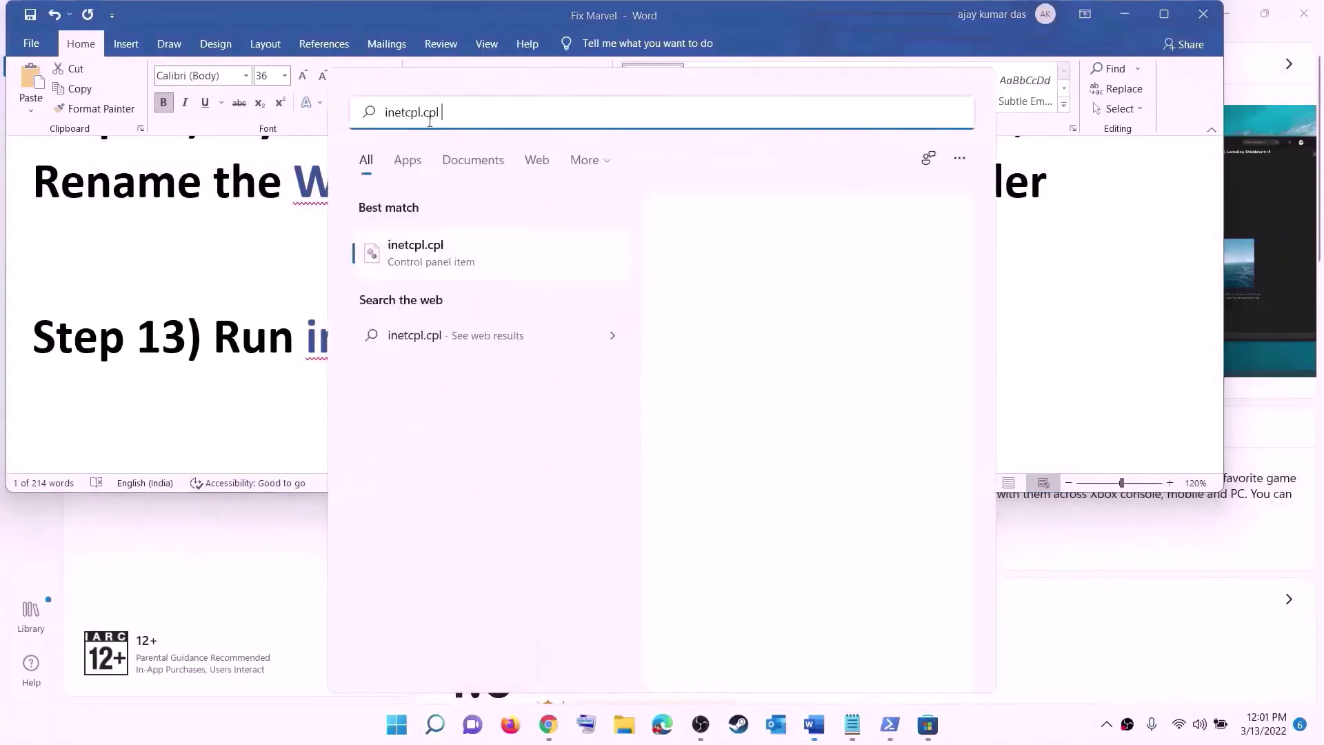
{"action": "left_click", "coordinate": [462, 266]}
Enable TLS 1.0, 1.1, 1.2 and 1.3 under Advanced, save, and read Step 14
{"action": "left_click_drag", "start_coordinate": [255, 80], "coordinate": [862, 140]}
{"action": "left_click", "coordinate": [953, 153]}
{"action": "scroll", "coordinate": [839, 289], "scroll_direction": "down", "scroll_amount": 15}
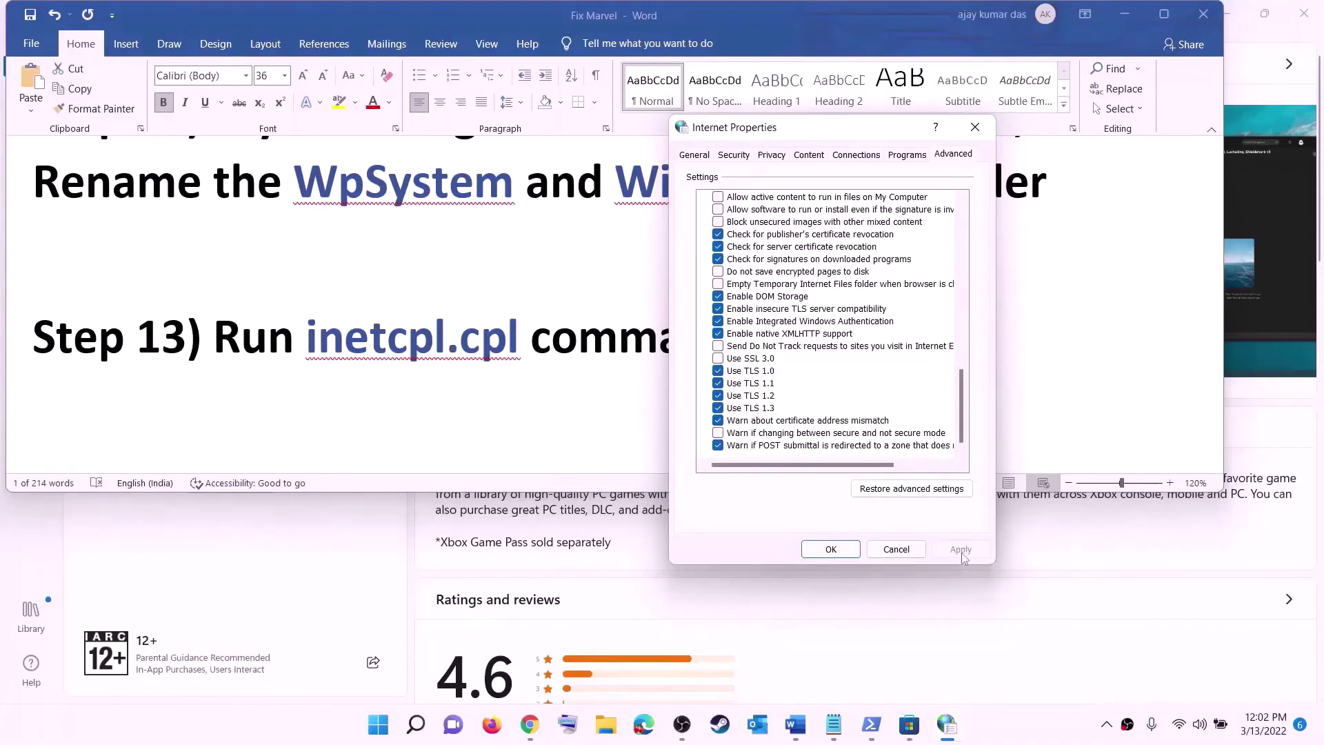
{"action": "left_click", "coordinate": [833, 551]}
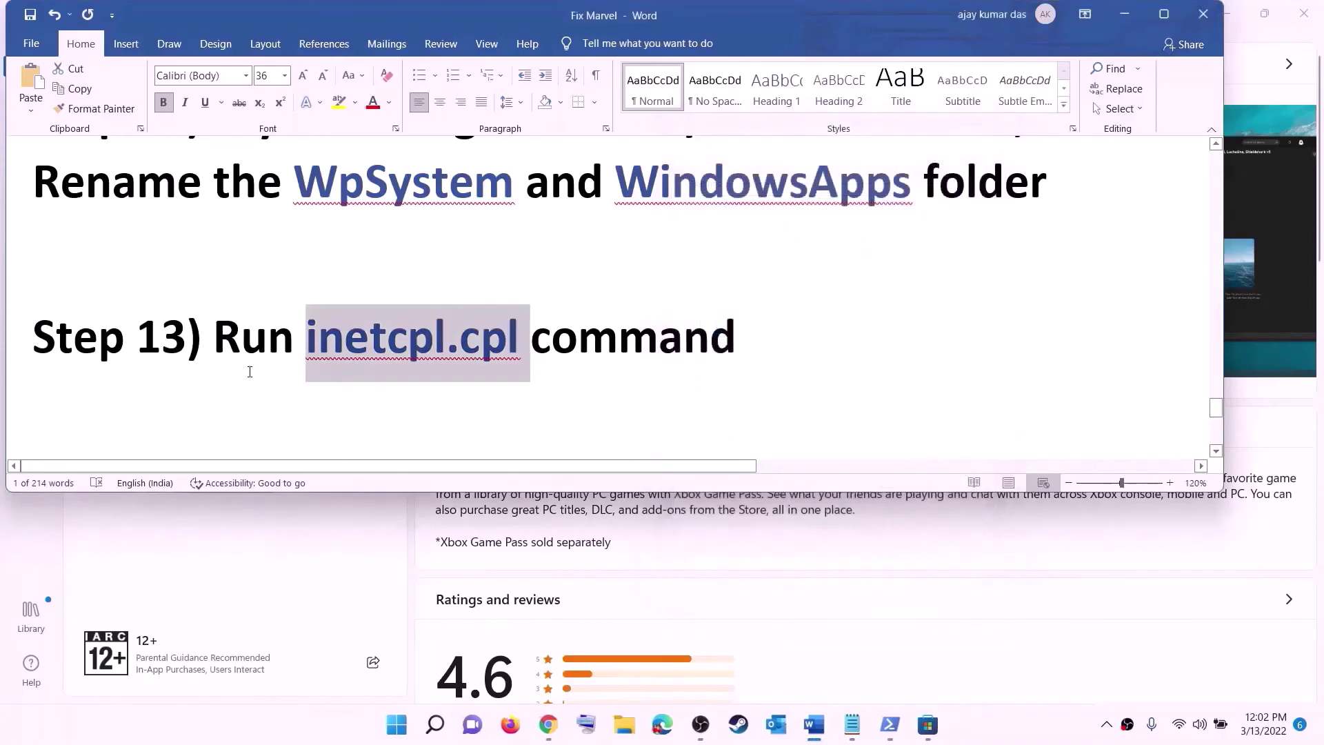
{"action": "scroll", "coordinate": [283, 351], "scroll_direction": "down", "scroll_amount": 3}
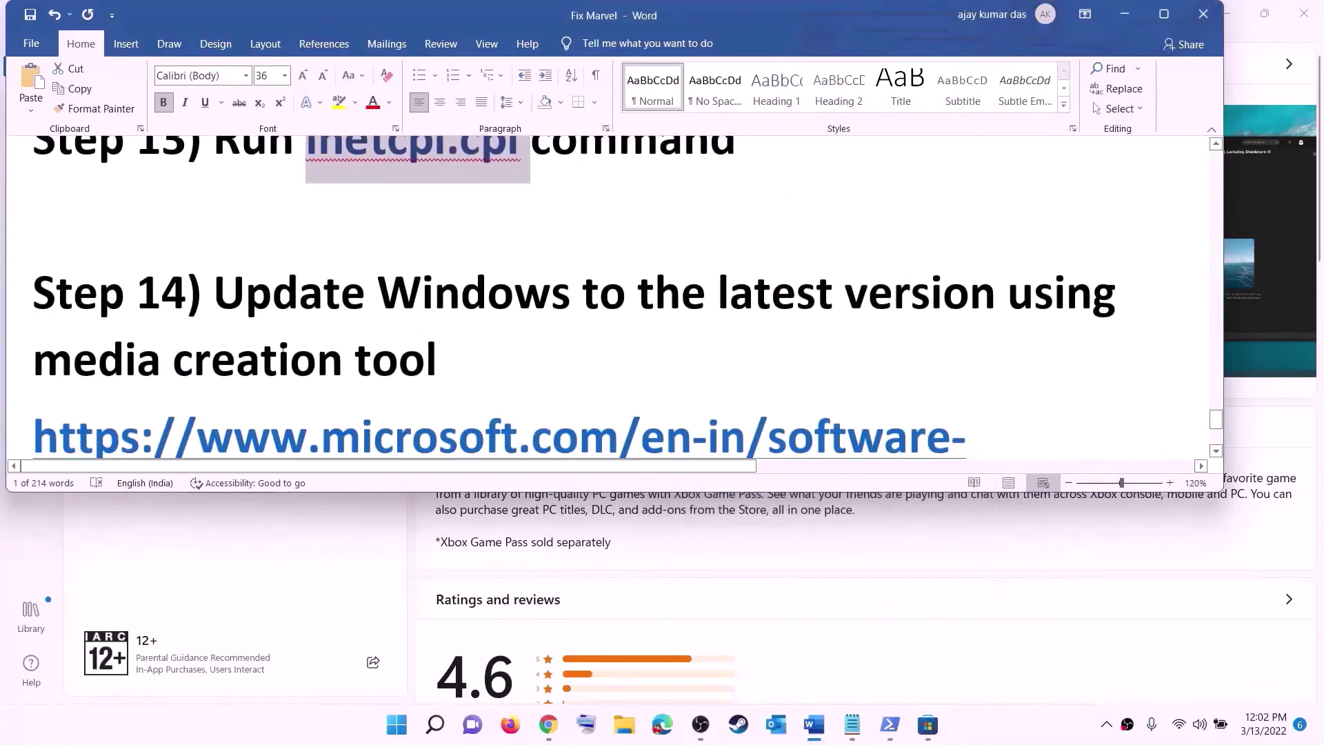
{"action": "left_click_drag", "start_coordinate": [234, 253], "coordinate": [532, 299]}
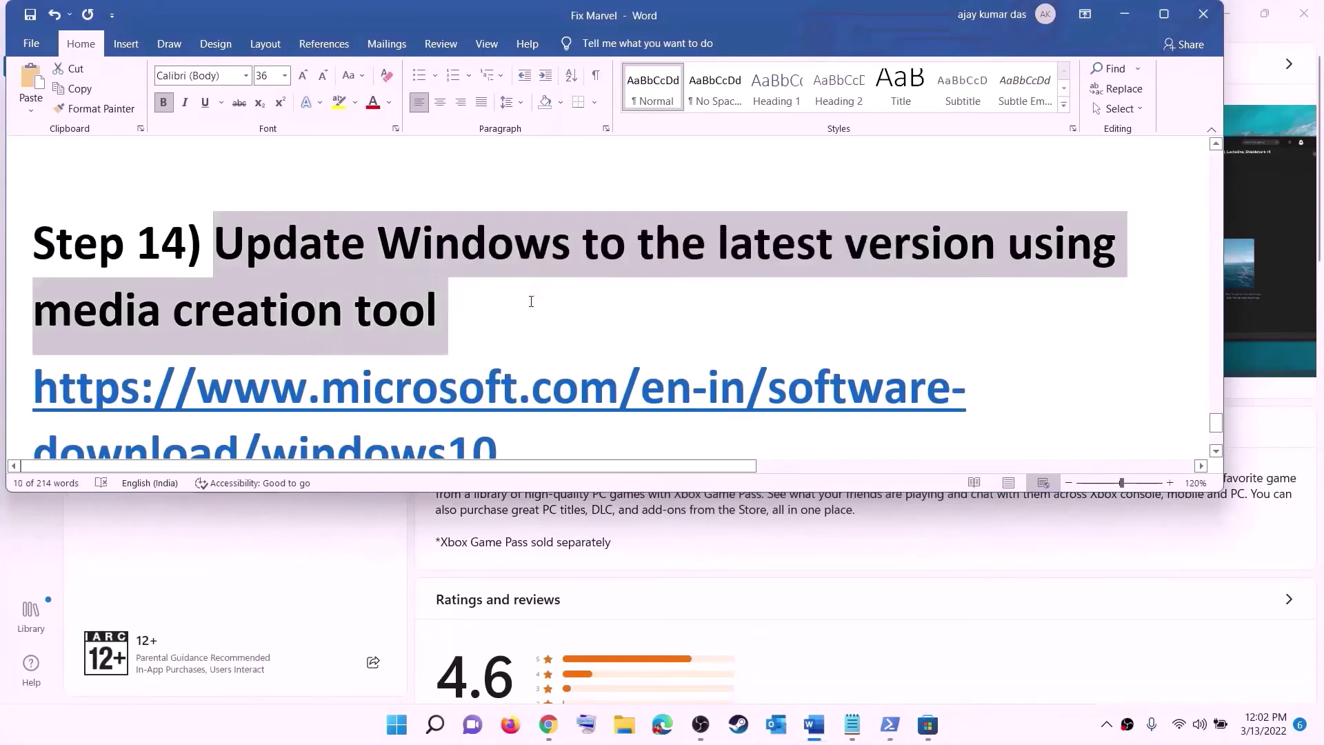
{"action": "scroll", "coordinate": [531, 298], "scroll_direction": "down", "scroll_amount": 2}
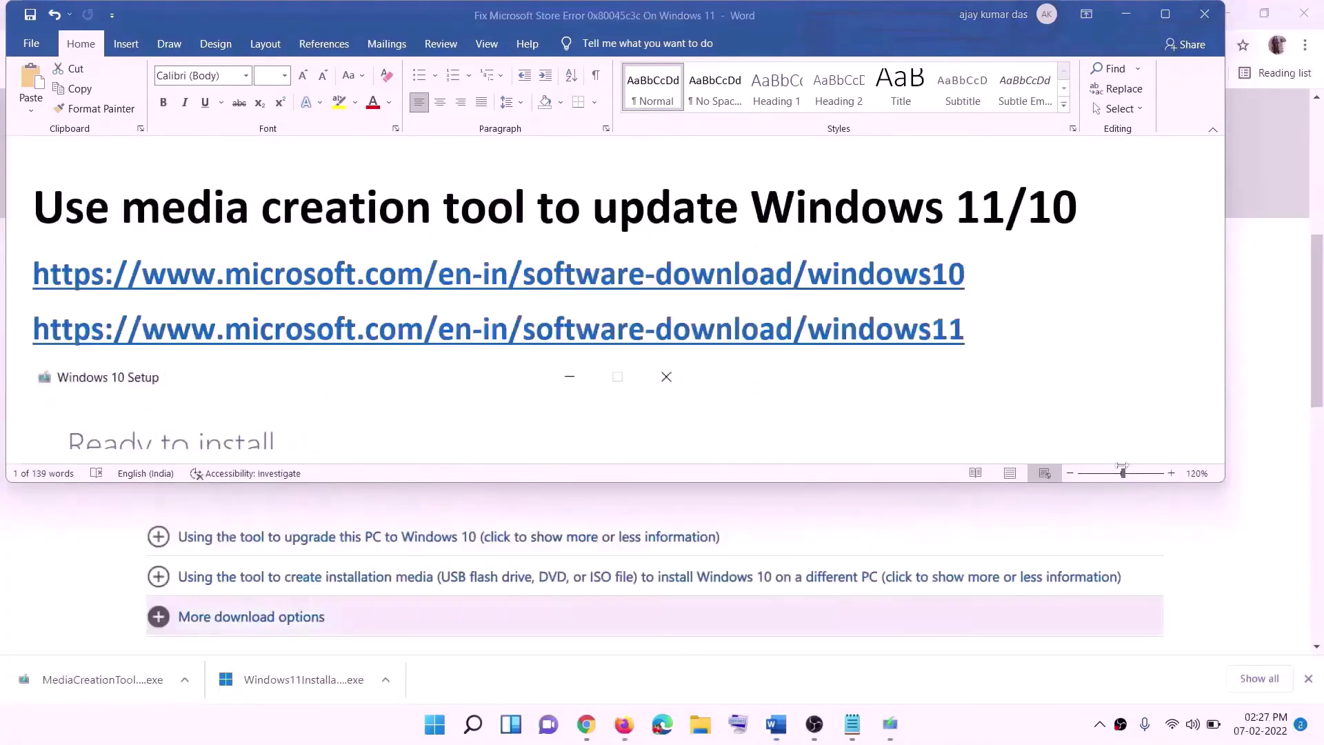
Hide Word and scroll Chrome's Download Windows 10 page to Create Windows 10 installation media
{"action": "triple_click", "coordinate": [979, 273]}
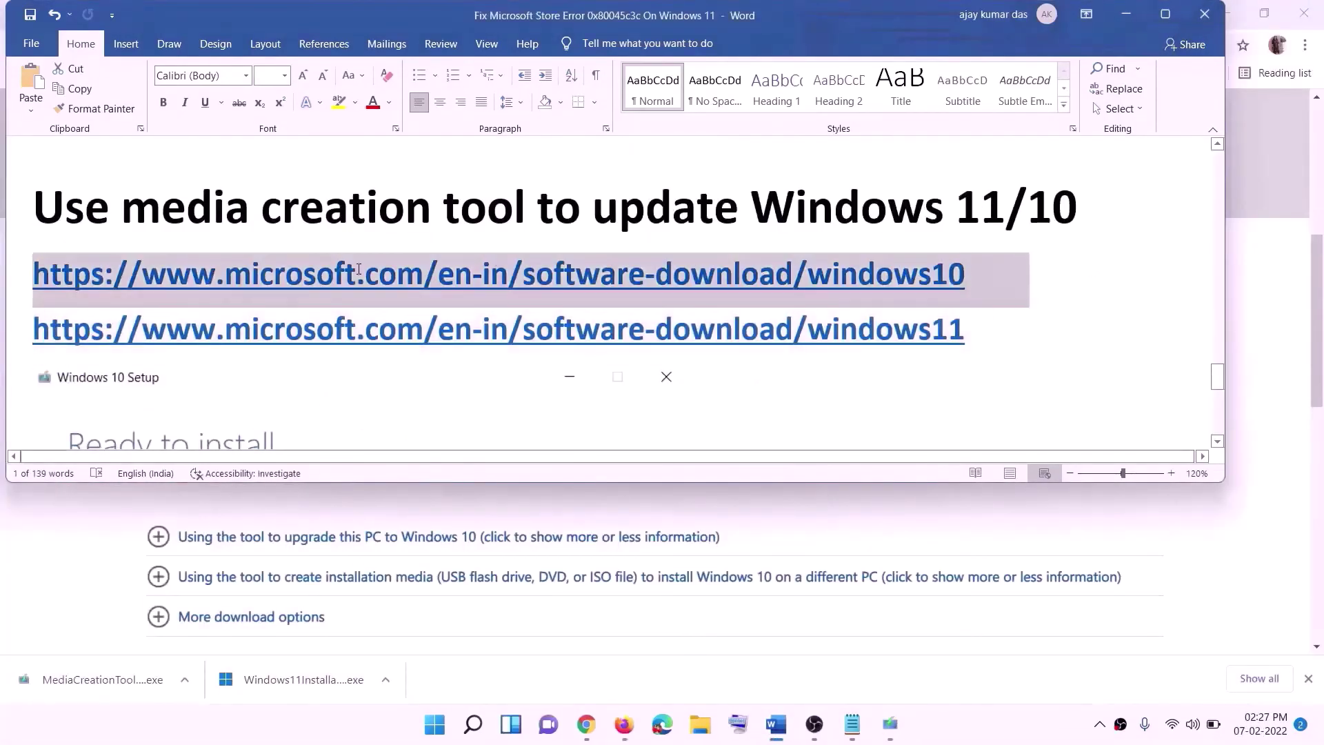
{"action": "triple_click", "coordinate": [984, 331]}
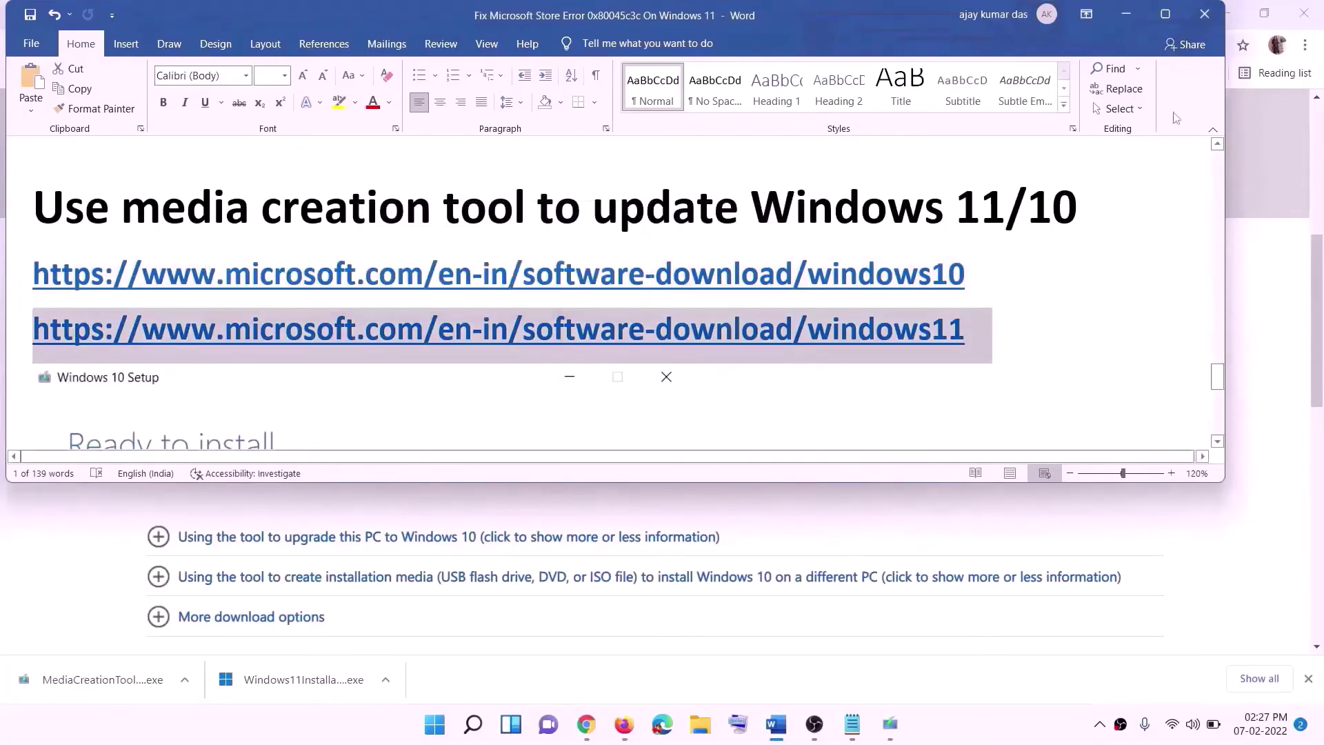
{"action": "left_click", "coordinate": [1126, 14]}
{"action": "scroll", "coordinate": [570, 345], "scroll_direction": "up", "scroll_amount": 5}
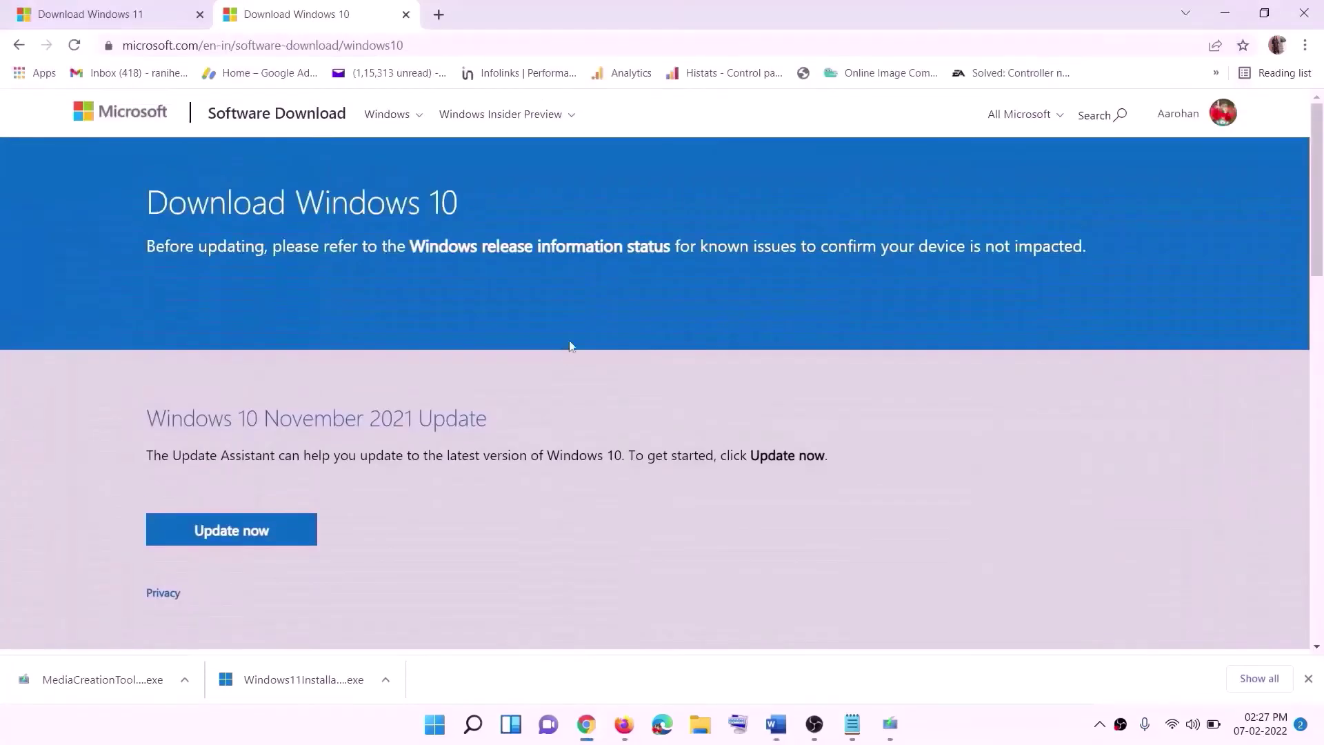
{"action": "scroll", "coordinate": [443, 383], "scroll_direction": "down", "scroll_amount": 5}
{"action": "left_click_drag", "start_coordinate": [158, 416], "coordinate": [296, 414]}
{"action": "scroll", "coordinate": [441, 384], "scroll_direction": "down", "scroll_amount": 3}
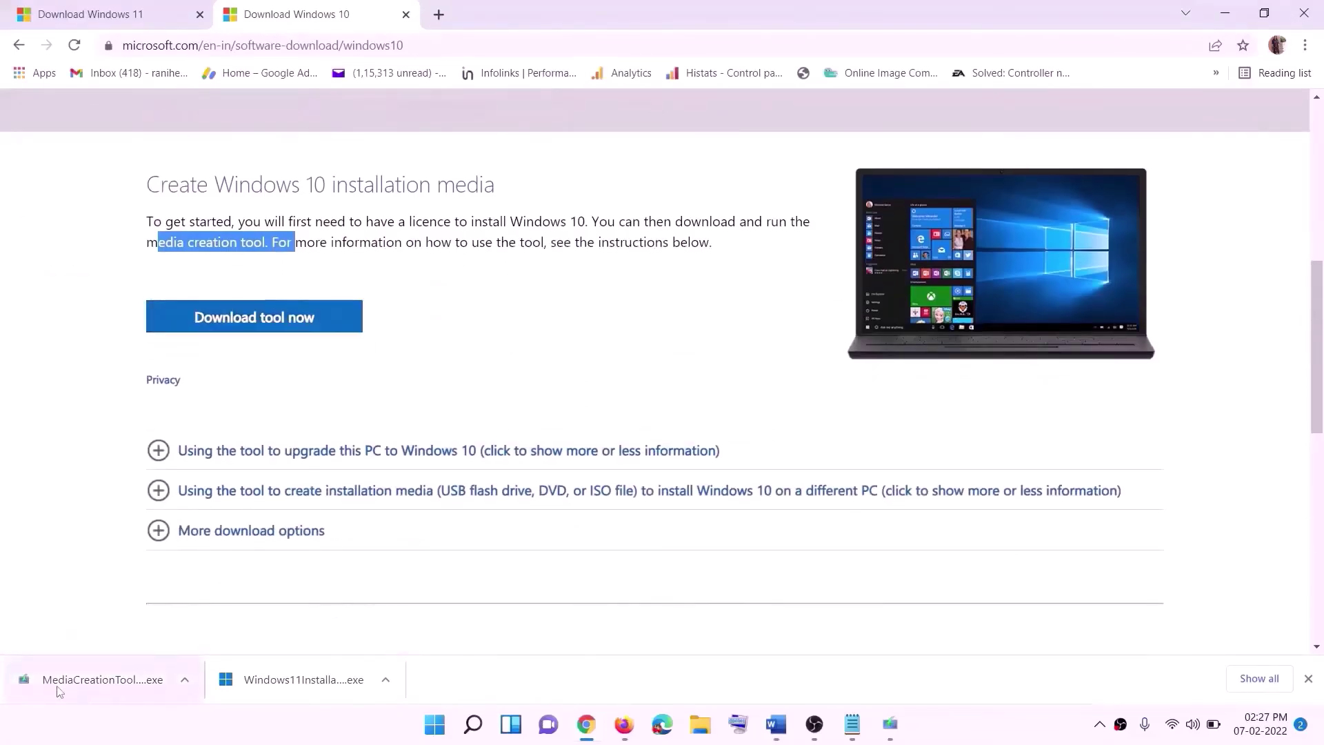
Launch MediaCreationTool, accept the license terms, and choose Upgrade this PC now
{"action": "left_click", "coordinate": [890, 724]}
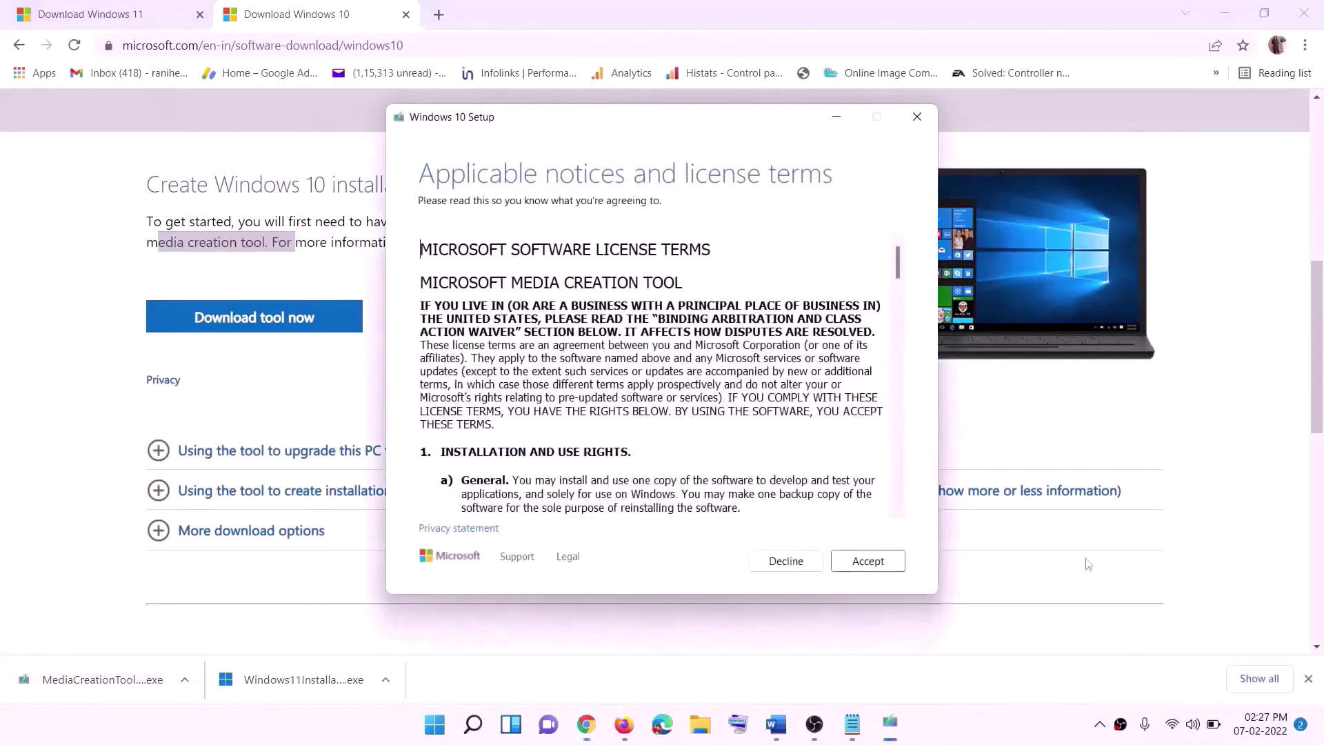
{"action": "left_click", "coordinate": [857, 564]}
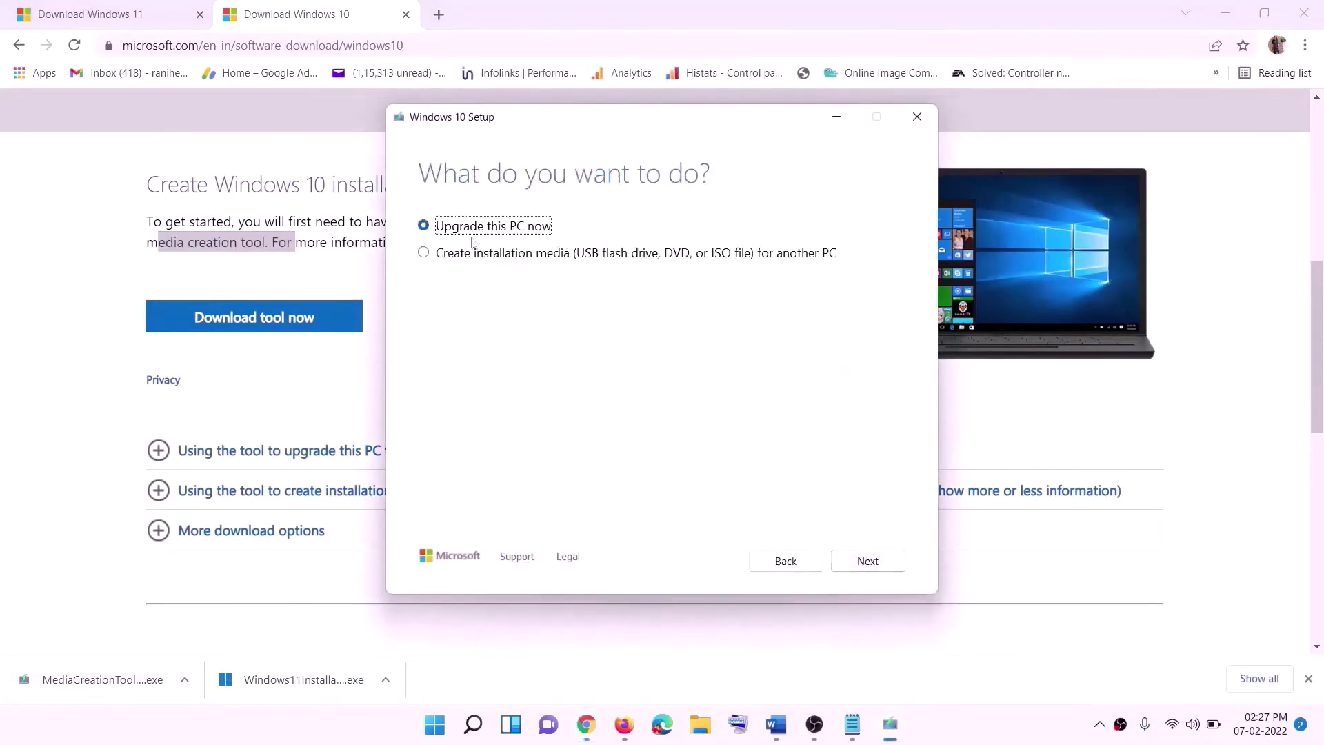
{"action": "left_click", "coordinate": [866, 569]}
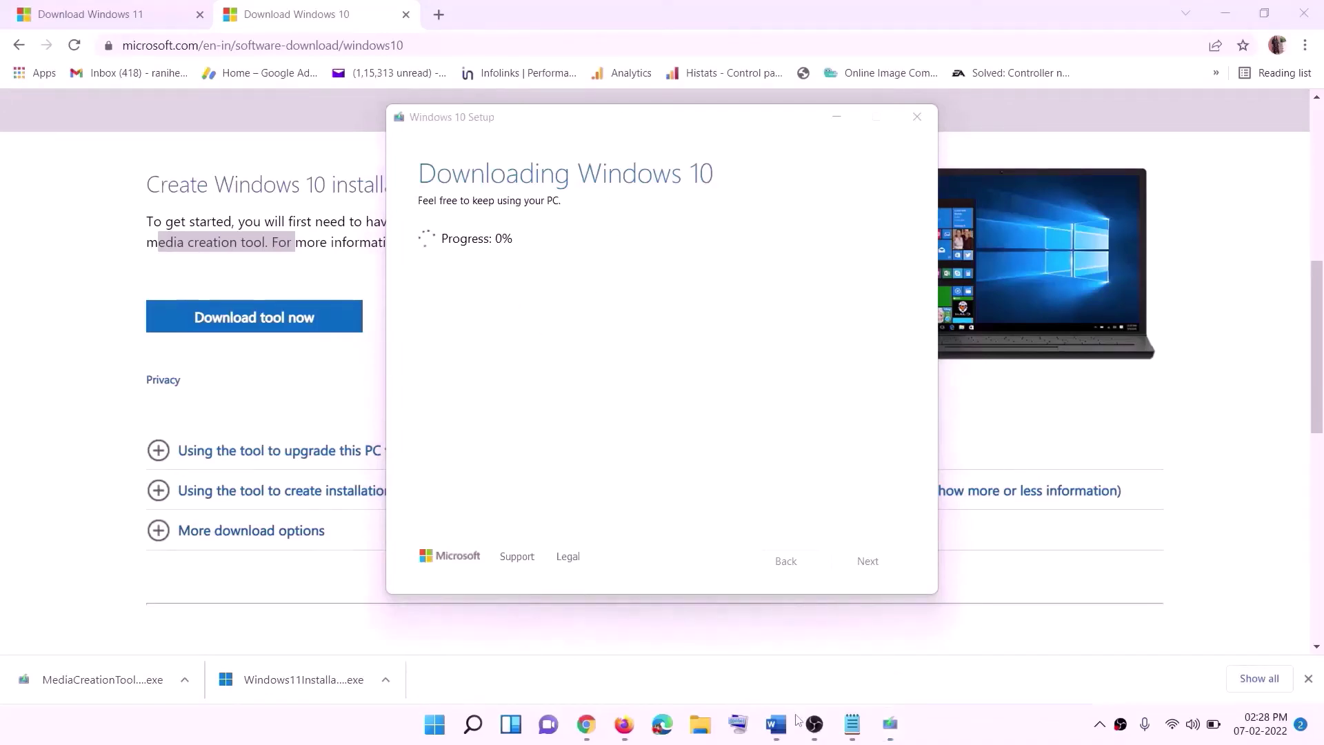
Bring the Word notes back, maximize them, and scroll down to the next instructions
{"action": "left_click", "coordinate": [781, 730]}
{"action": "scroll", "coordinate": [143, 337], "scroll_direction": "down", "scroll_amount": 1}
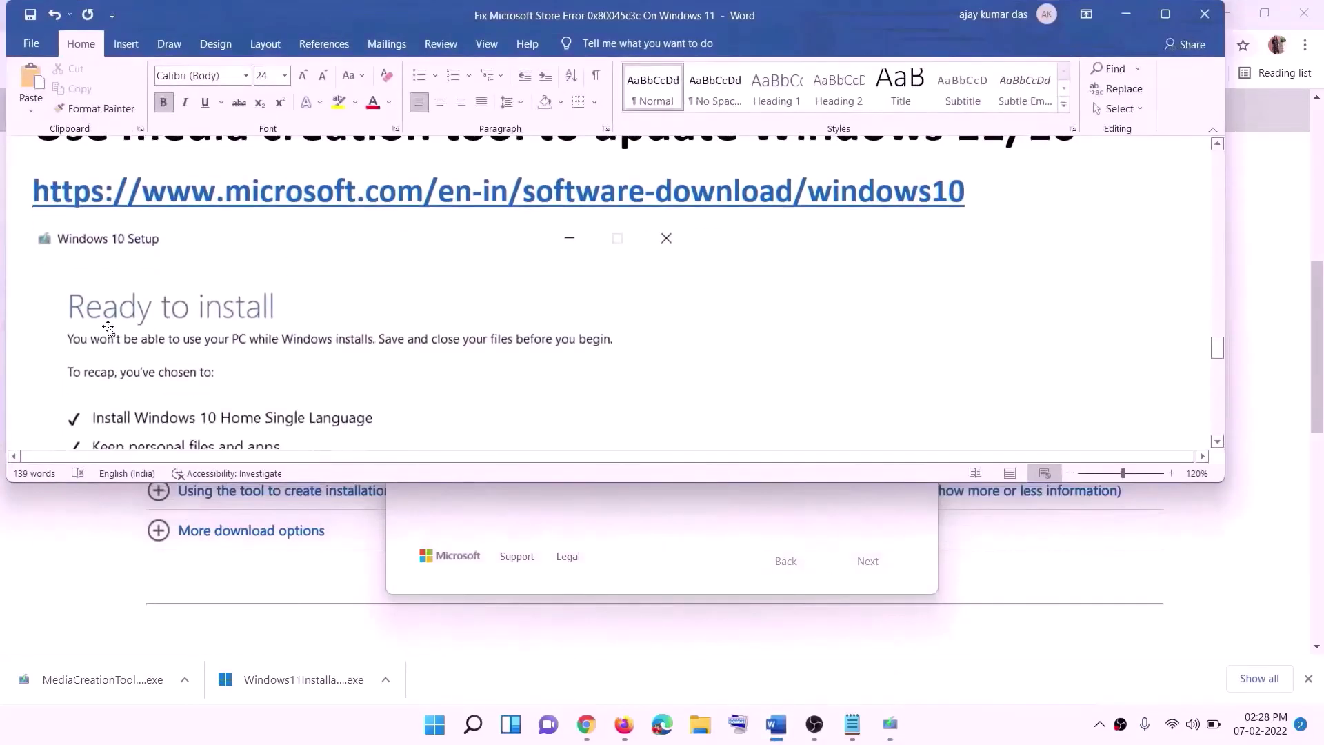
{"action": "left_click", "coordinate": [1165, 14]}
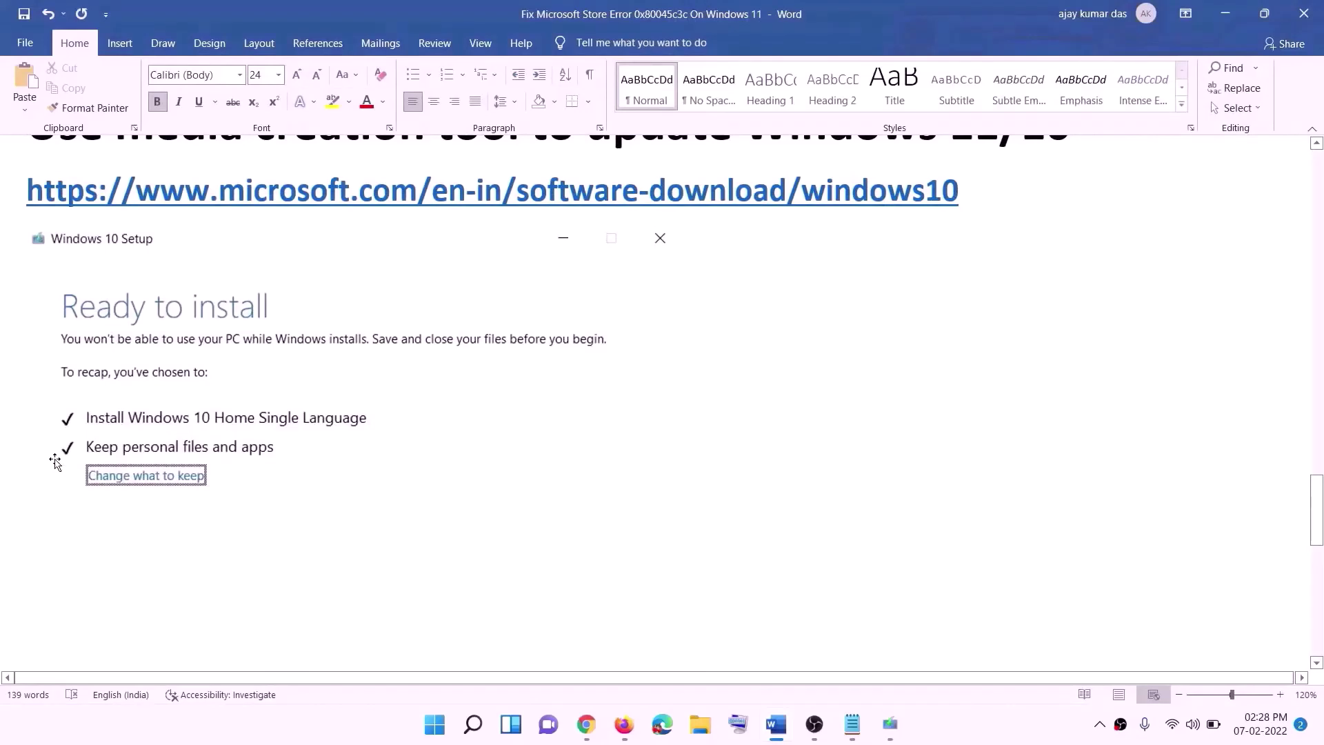
{"action": "scroll", "coordinate": [680, 479], "scroll_direction": "down", "scroll_amount": 3}
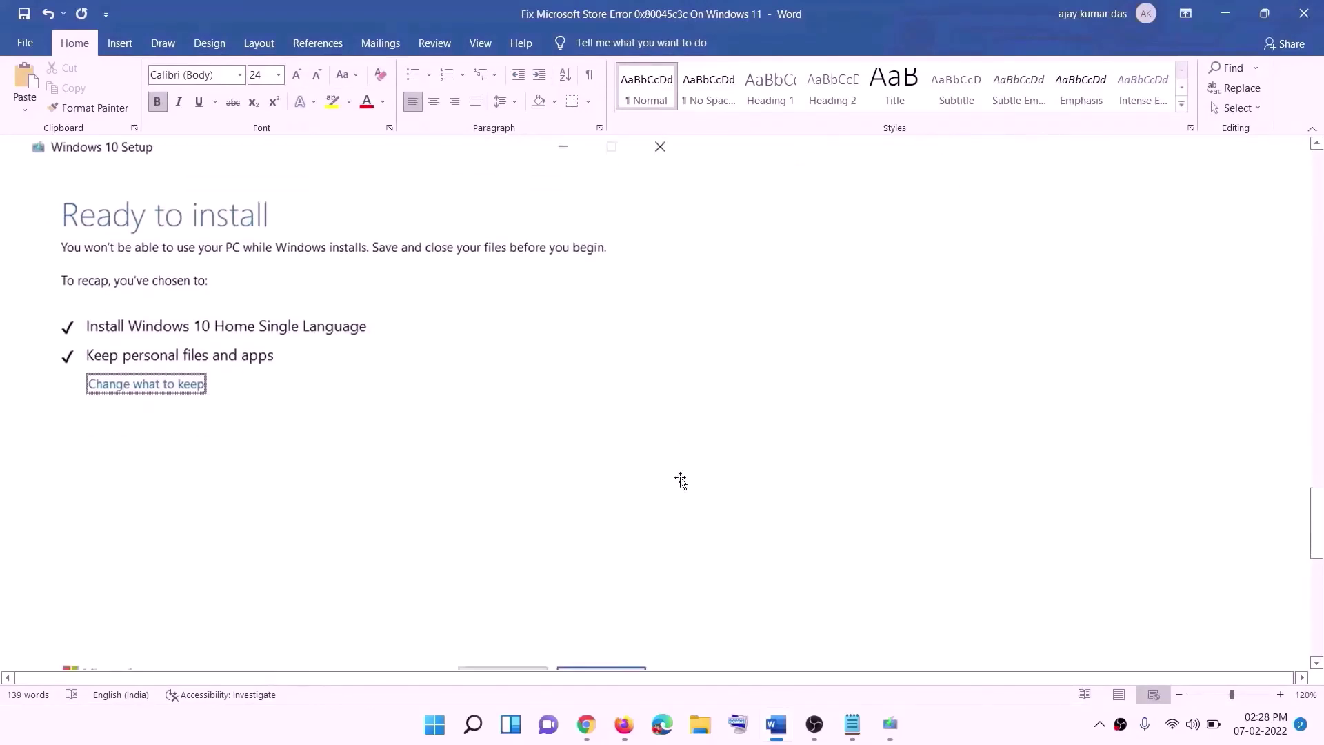